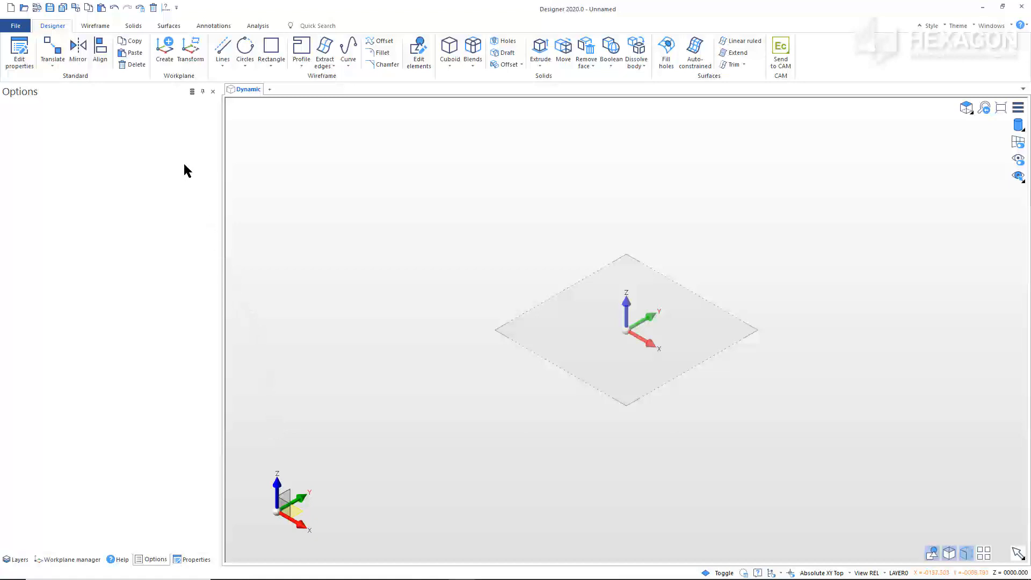
Step: Create a blue three-point cylinder centred on the origin, radius 125 and extending 5 downward, with Boolean mode None
{"action": "left_click", "coordinate": [135, 26]}
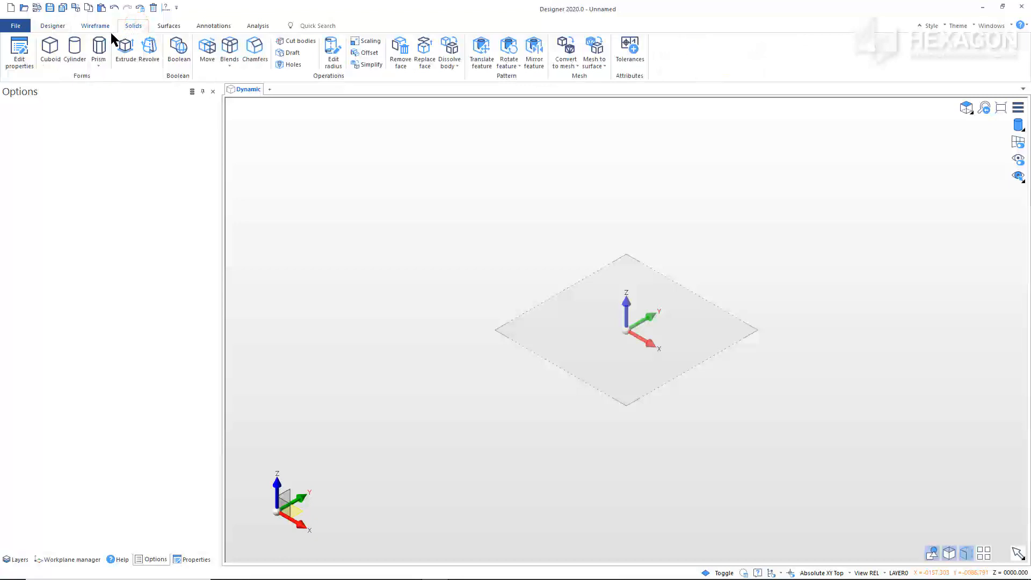
{"action": "left_click", "coordinate": [75, 47]}
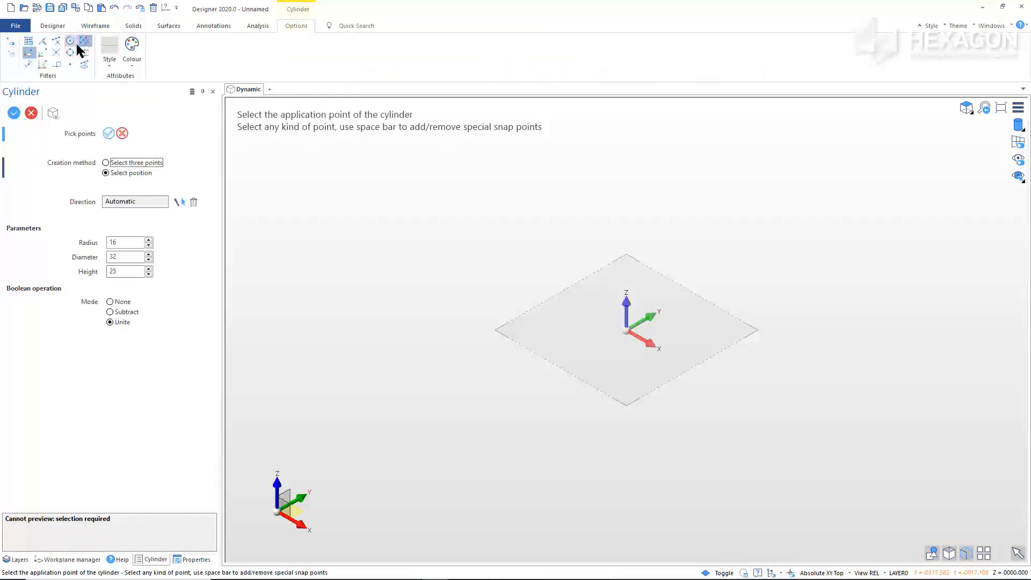
{"action": "left_click", "coordinate": [85, 42]}
{"action": "left_click", "coordinate": [132, 45]}
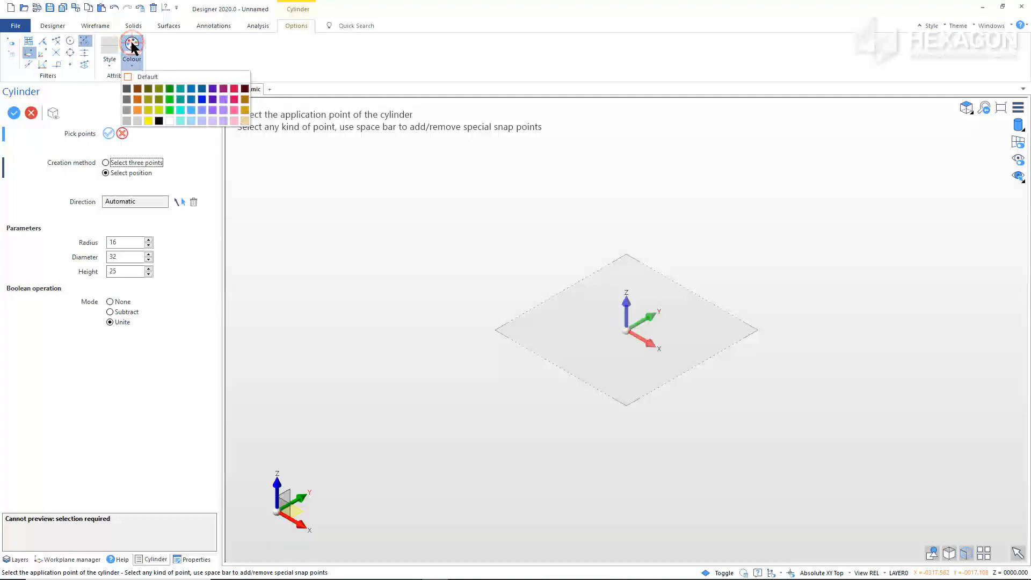
{"action": "left_click", "coordinate": [202, 100]}
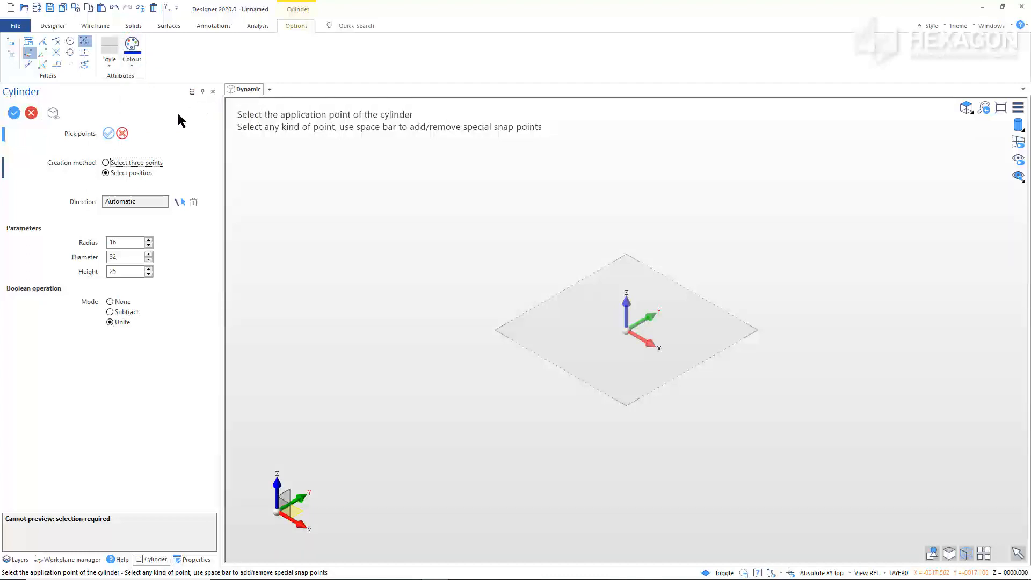
{"action": "left_click", "coordinate": [107, 163]}
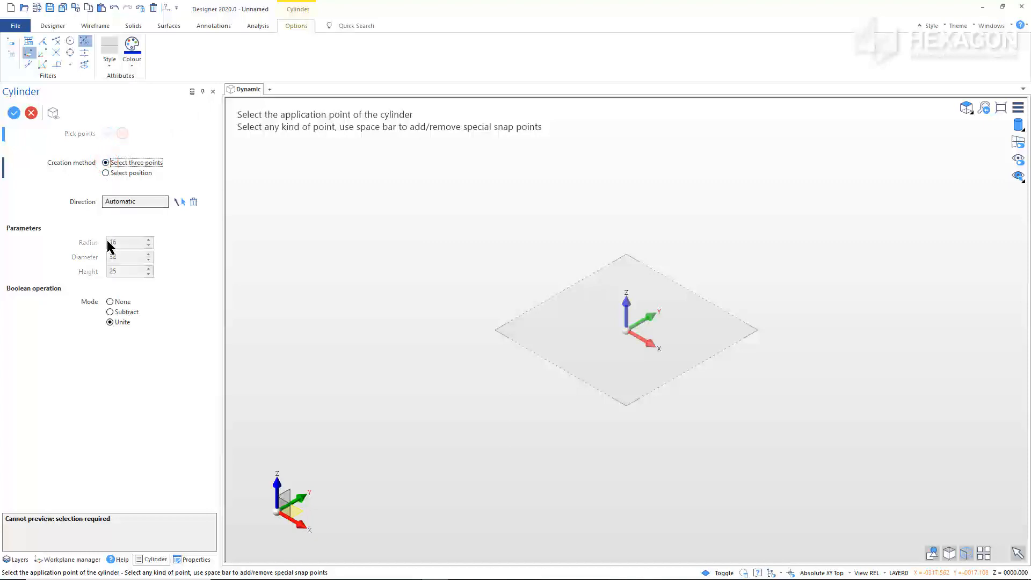
{"action": "left_click", "coordinate": [110, 303]}
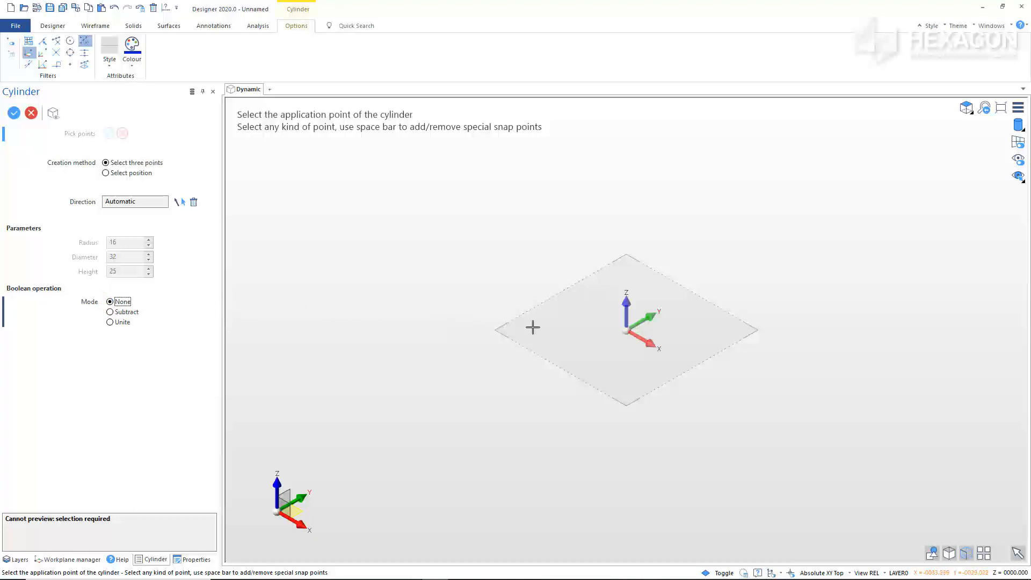
{"action": "left_click", "coordinate": [626, 331]}
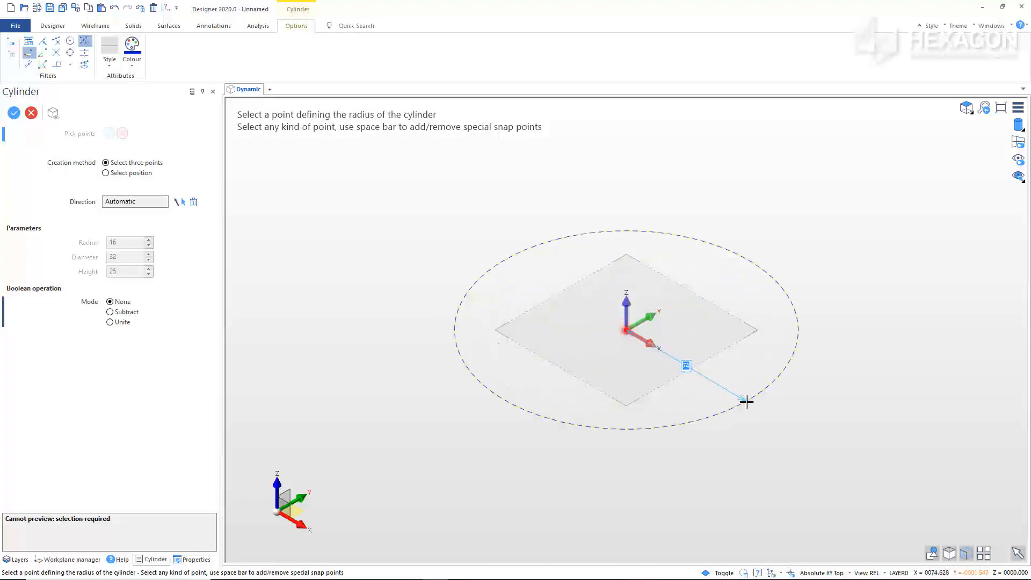
{"action": "type", "text": "125"}
{"action": "key", "text": "Return"}
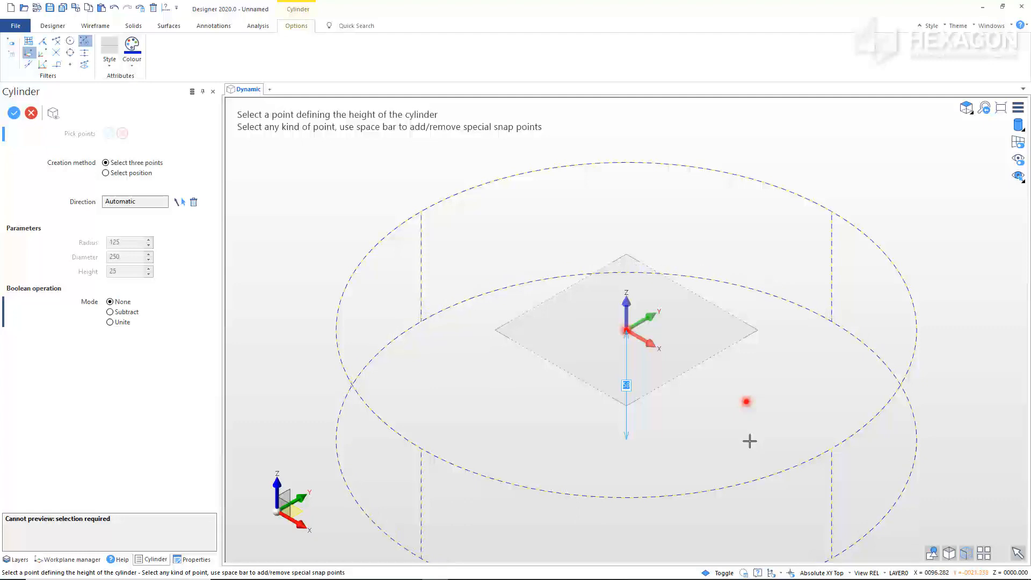
{"action": "type", "text": "5"}
{"action": "key", "text": "Return"}
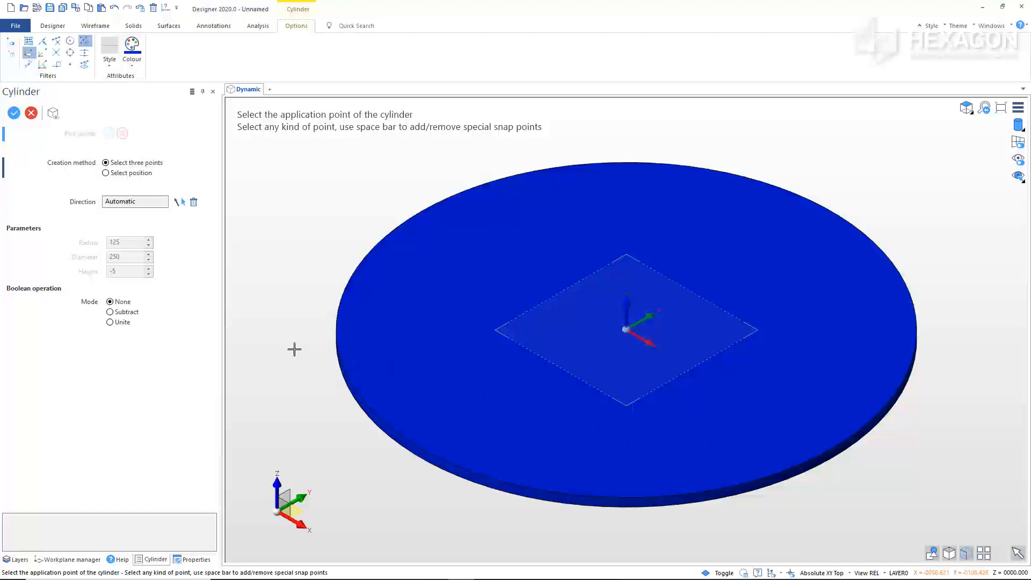
Step: Unite a second cylinder centred on the disc's underside, with radius 150 and extending 20 downward
{"action": "left_click", "coordinate": [109, 322]}
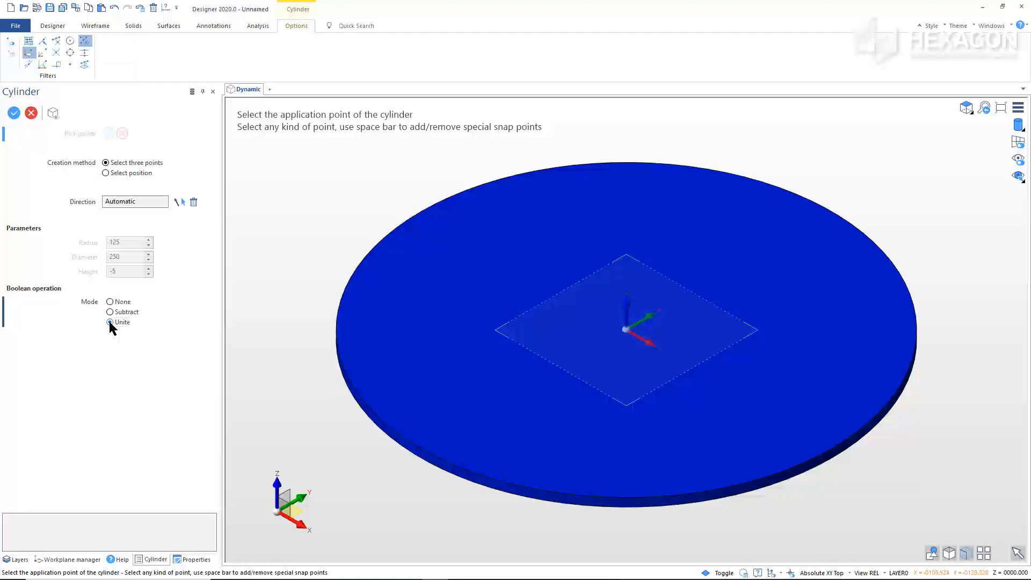
{"action": "middle_click_drag", "start_coordinate": [286, 346], "coordinate": [283, 290]}
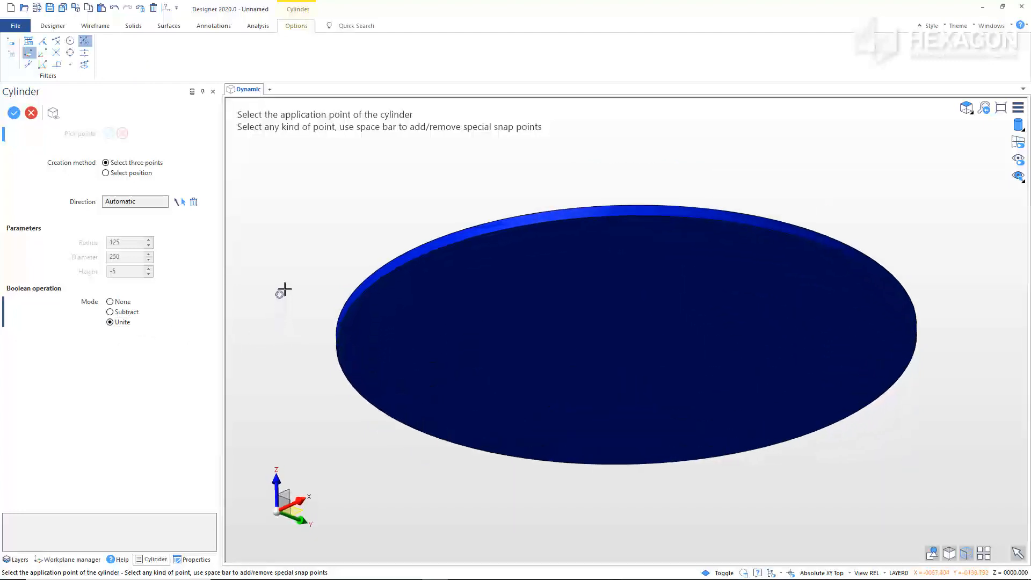
{"action": "left_click", "coordinate": [357, 288]}
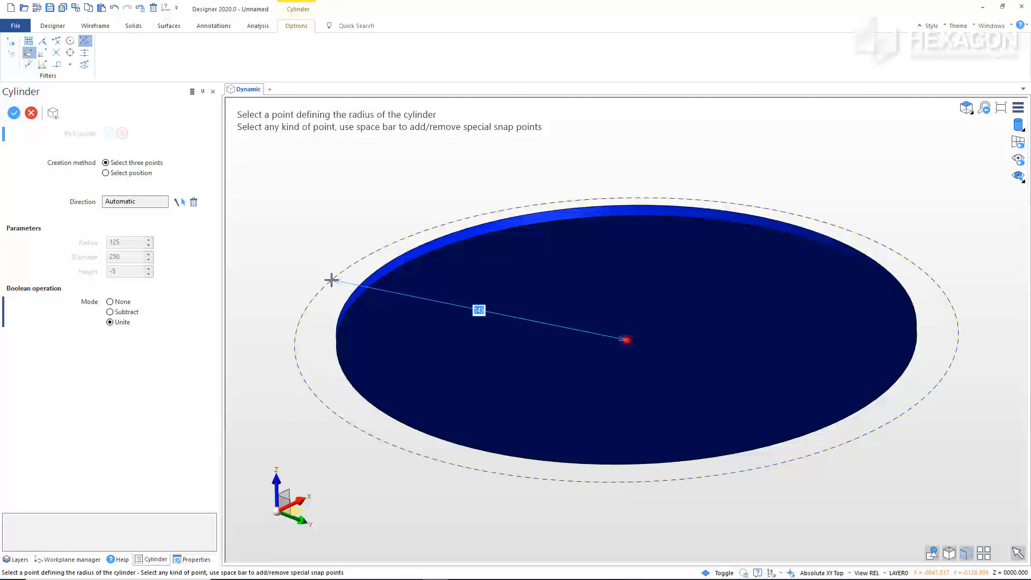
{"action": "type", "text": "150"}
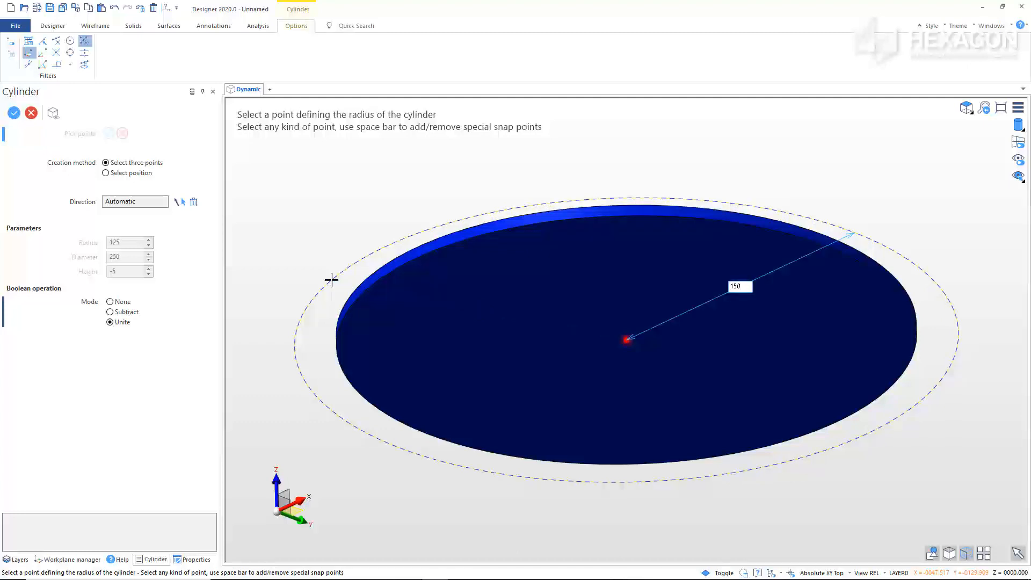
{"action": "key", "text": "Return"}
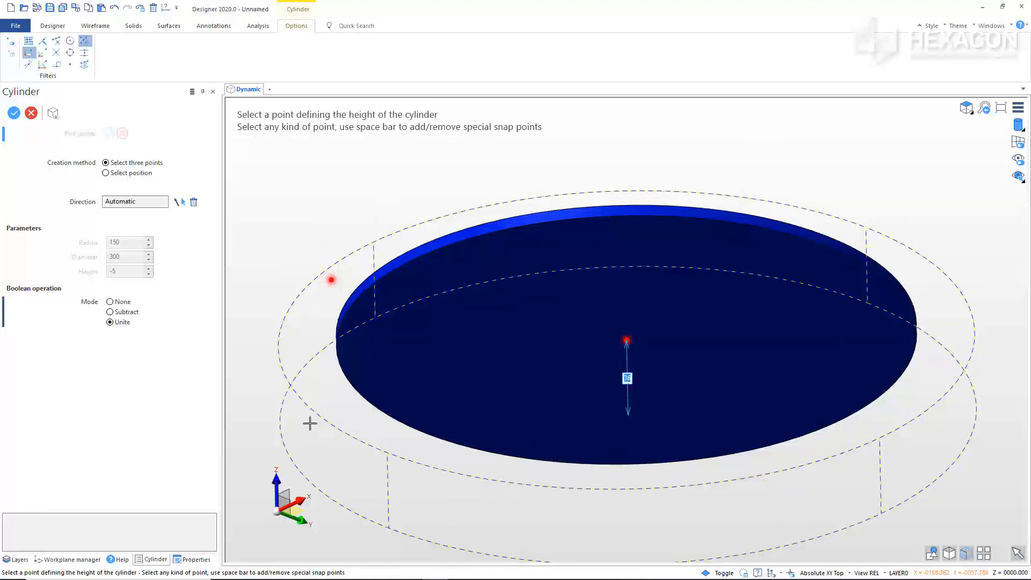
{"action": "type", "text": "20"}
{"action": "key", "text": "Return"}
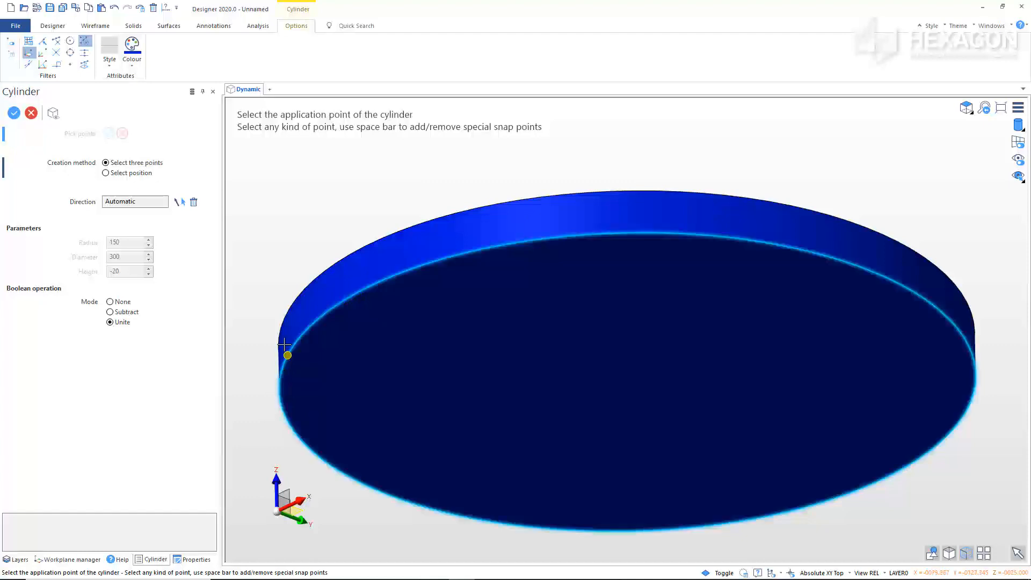
Step: Unite a radius 20 cylinder centred on the larger disc's upper edge at X 150, Y 0, reaching down to its bottom edge
{"action": "middle_click_drag", "start_coordinate": [341, 195], "coordinate": [329, 218]}
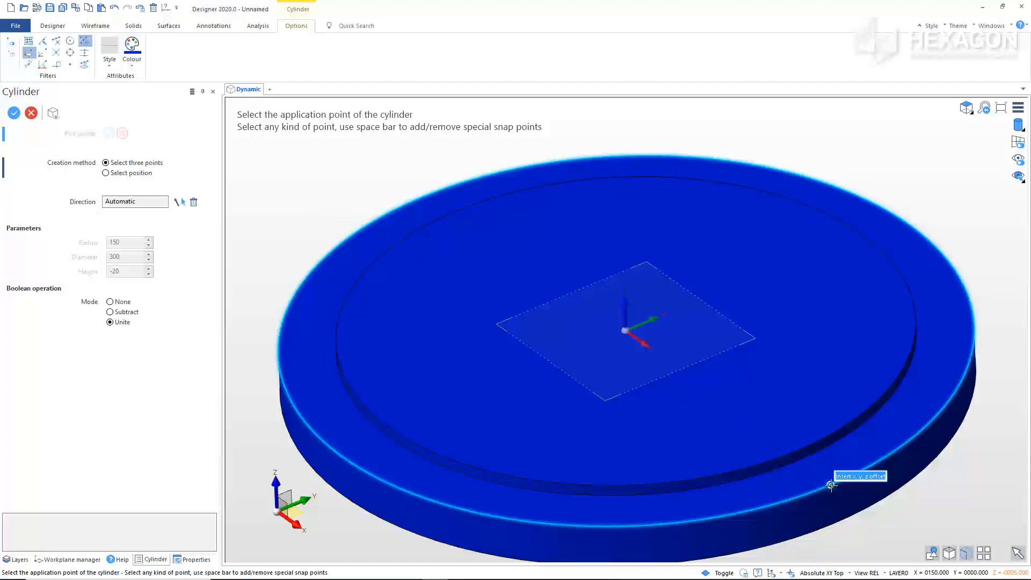
{"action": "left_click", "coordinate": [830, 485]}
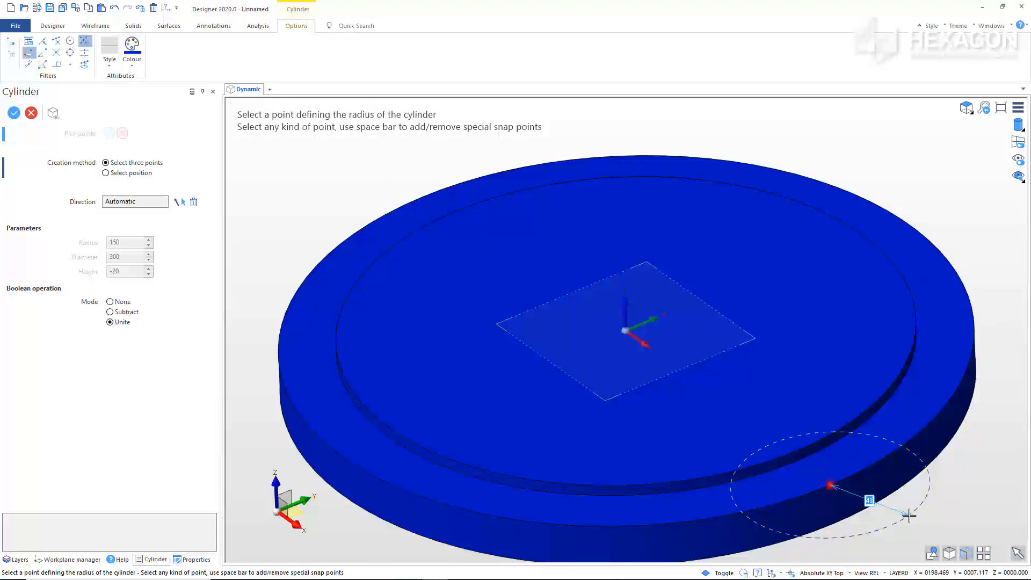
{"action": "type", "text": "20"}
{"action": "key", "text": "Return"}
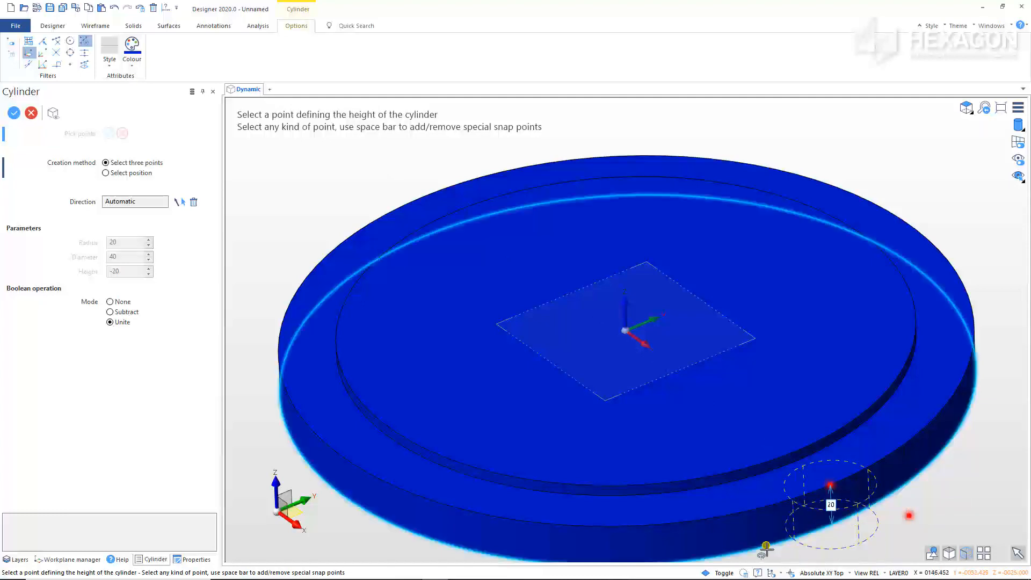
{"action": "left_click", "coordinate": [765, 547]}
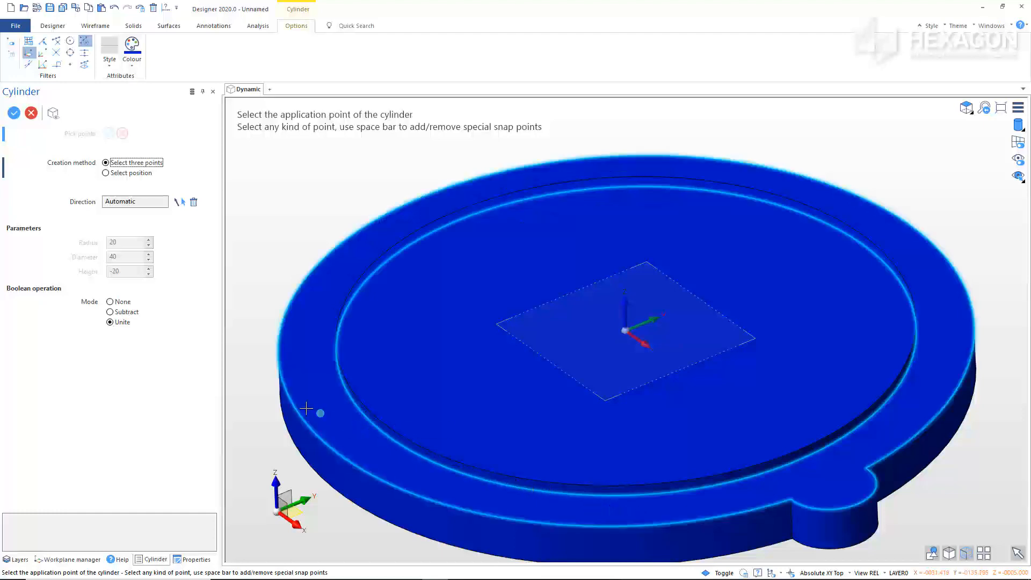
Step: Subtract a radius 8 cylinder concentric with the edge lug, extending 20 downward through it
{"action": "left_click", "coordinate": [110, 312]}
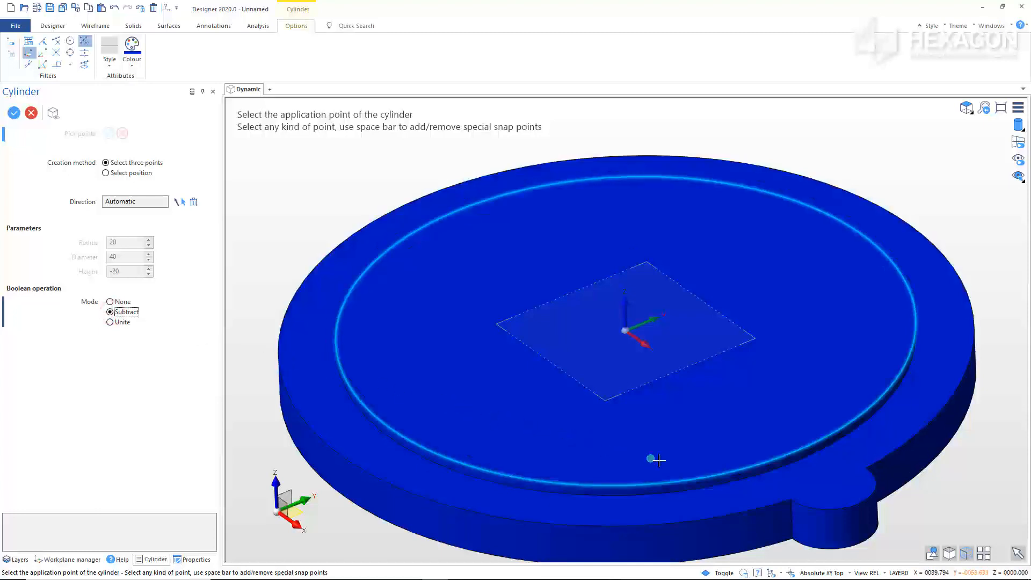
{"action": "left_click", "coordinate": [814, 503]}
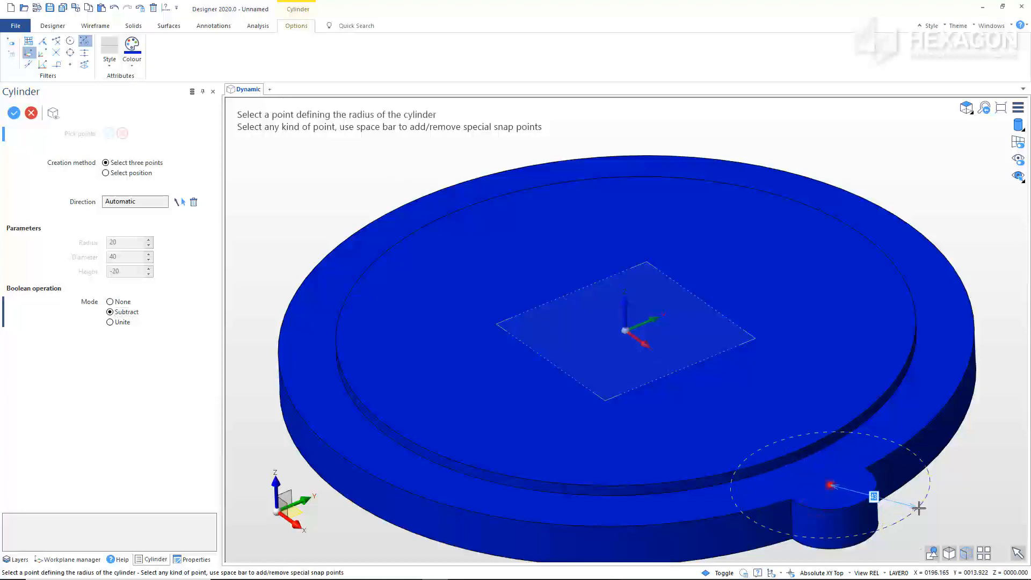
{"action": "type", "text": "8"}
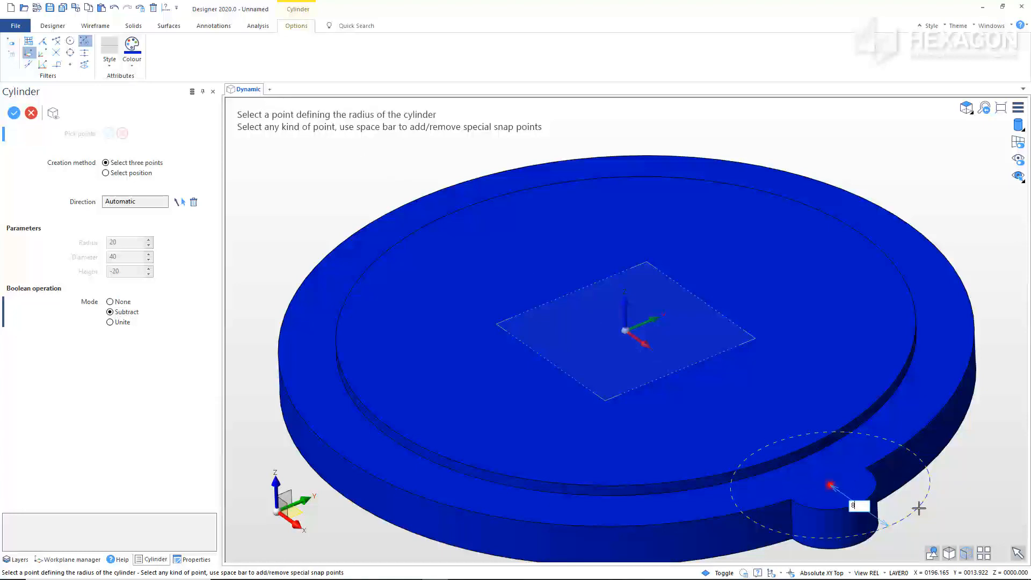
{"action": "key", "text": "Return"}
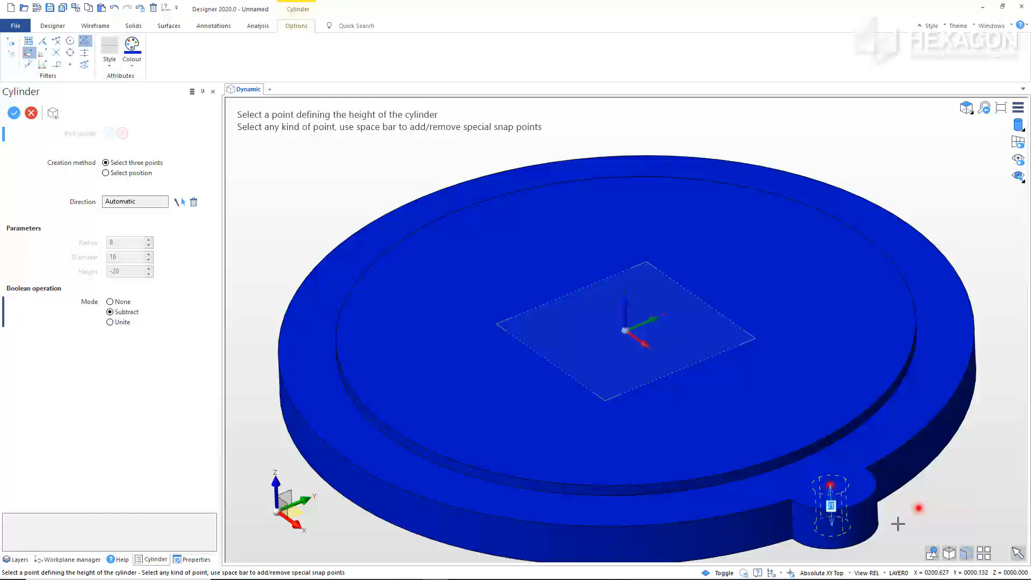
{"action": "left_click", "coordinate": [871, 539]}
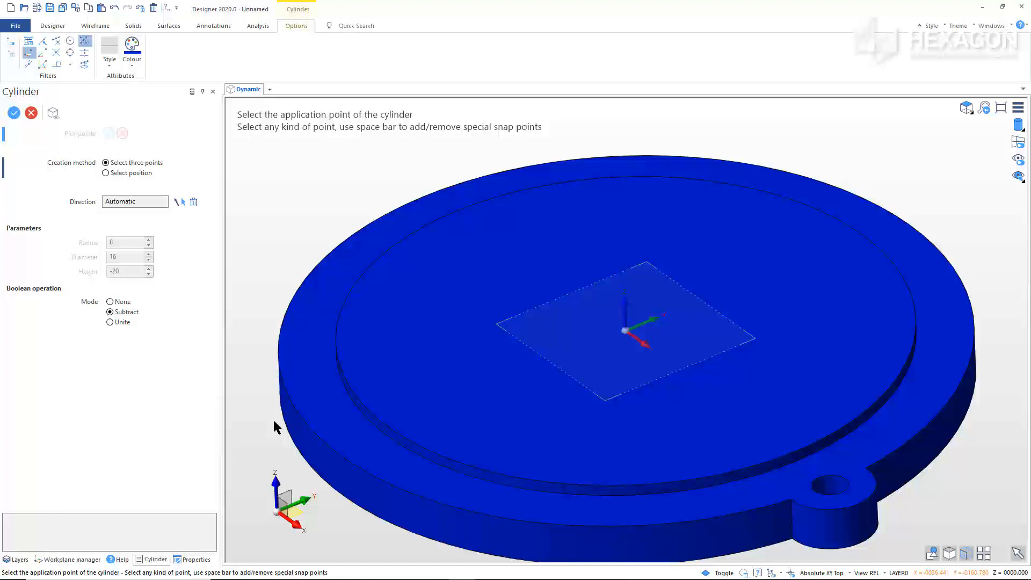
Step: Move the lug's hole face by -5 along the X axis, with concentric faces moving along
{"action": "left_click", "coordinate": [133, 26]}
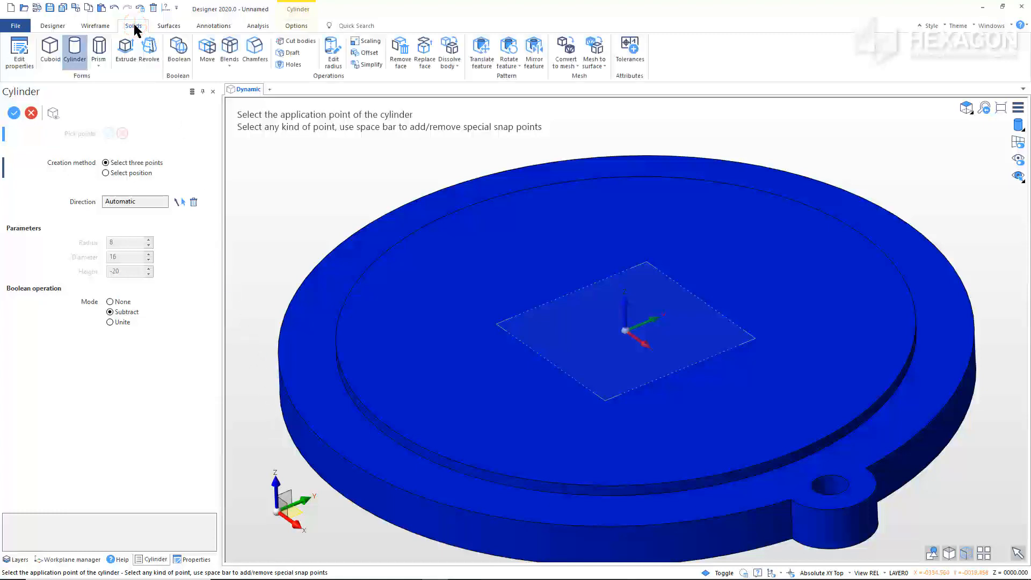
{"action": "left_click", "coordinate": [205, 52]}
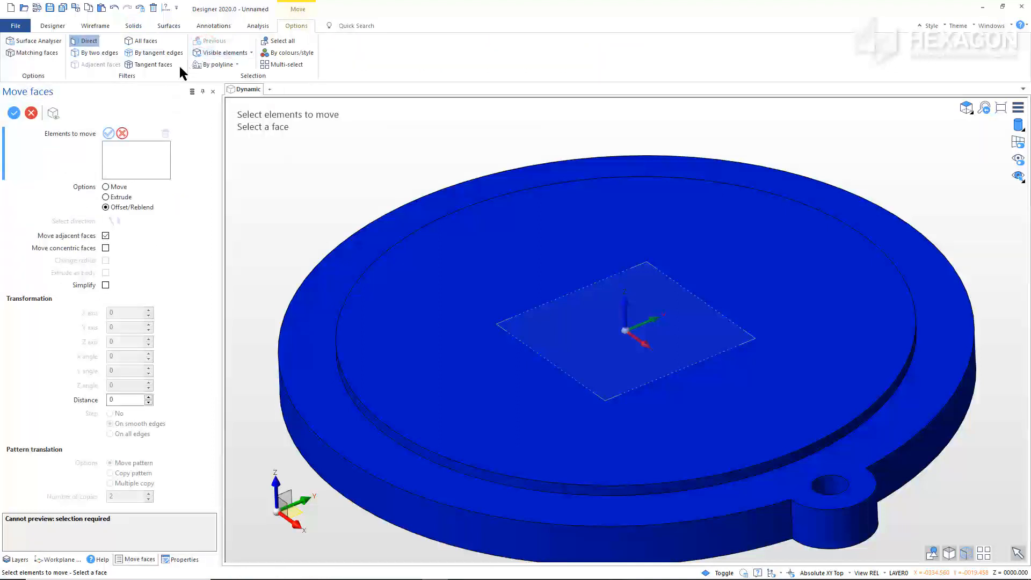
{"action": "left_click", "coordinate": [106, 186]}
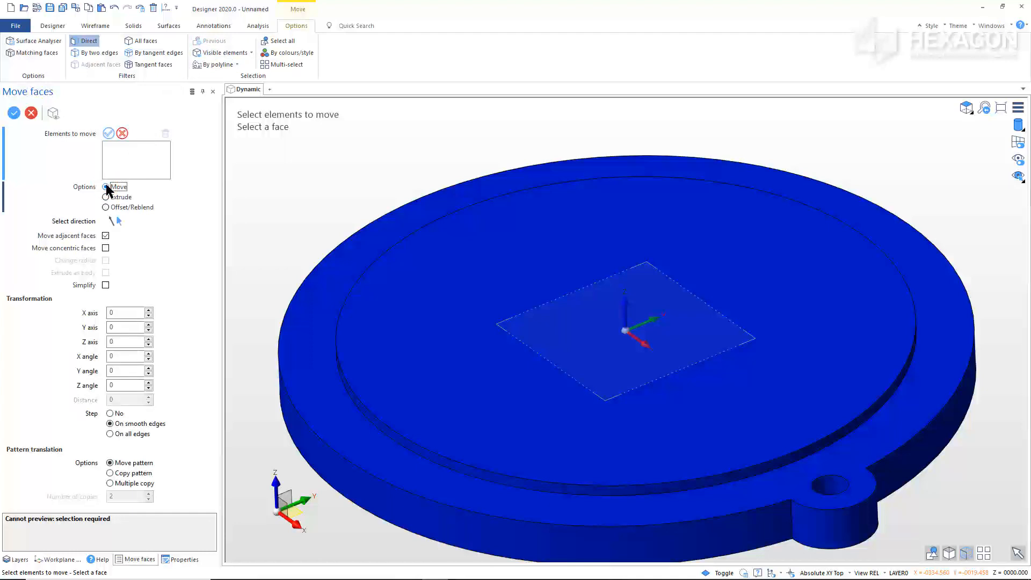
{"action": "left_click", "coordinate": [105, 248]}
{"action": "left_click", "coordinate": [105, 248]}
{"action": "left_click", "coordinate": [116, 313]}
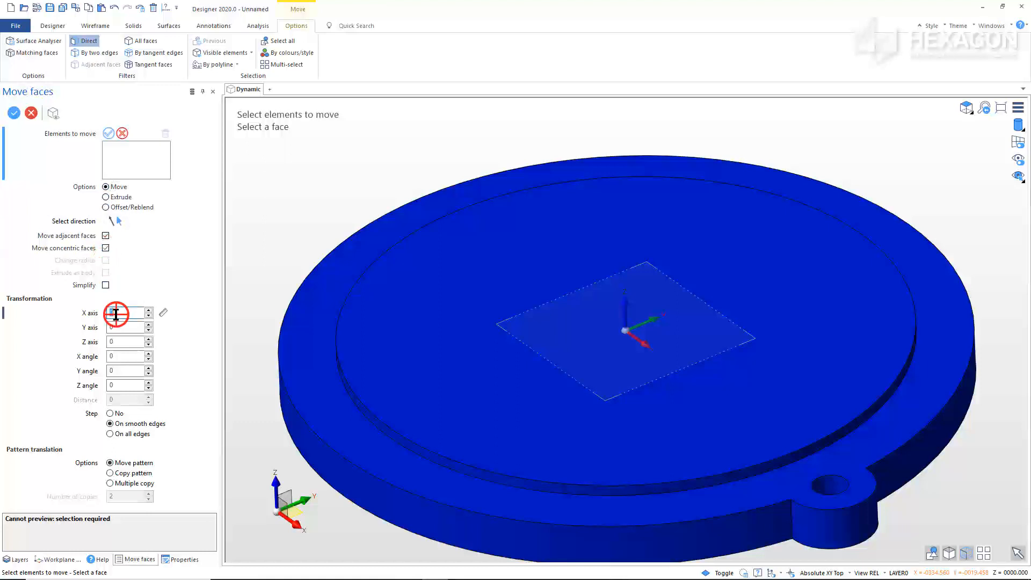
{"action": "type", "text": "-5"}
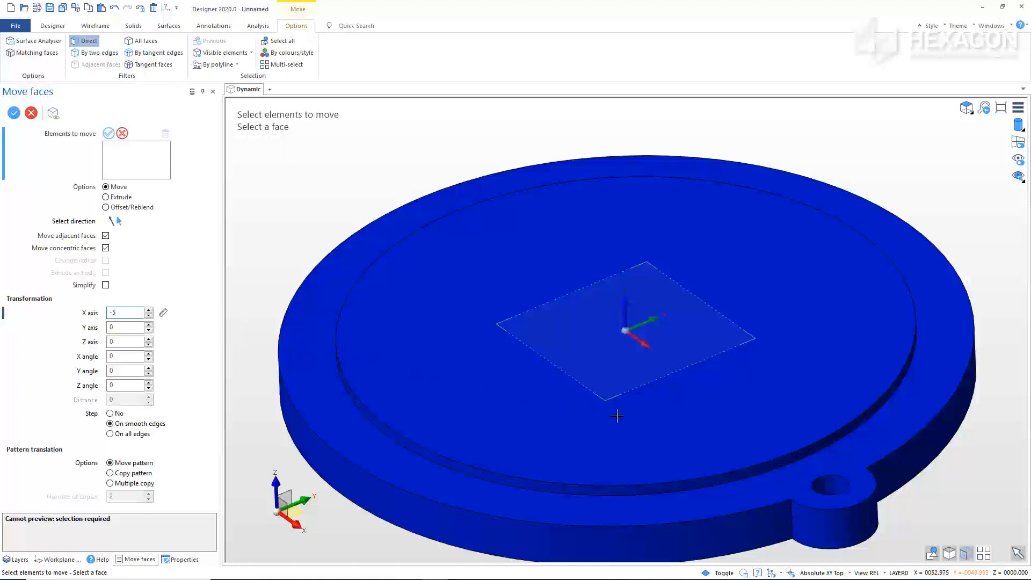
{"action": "left_click", "coordinate": [829, 485]}
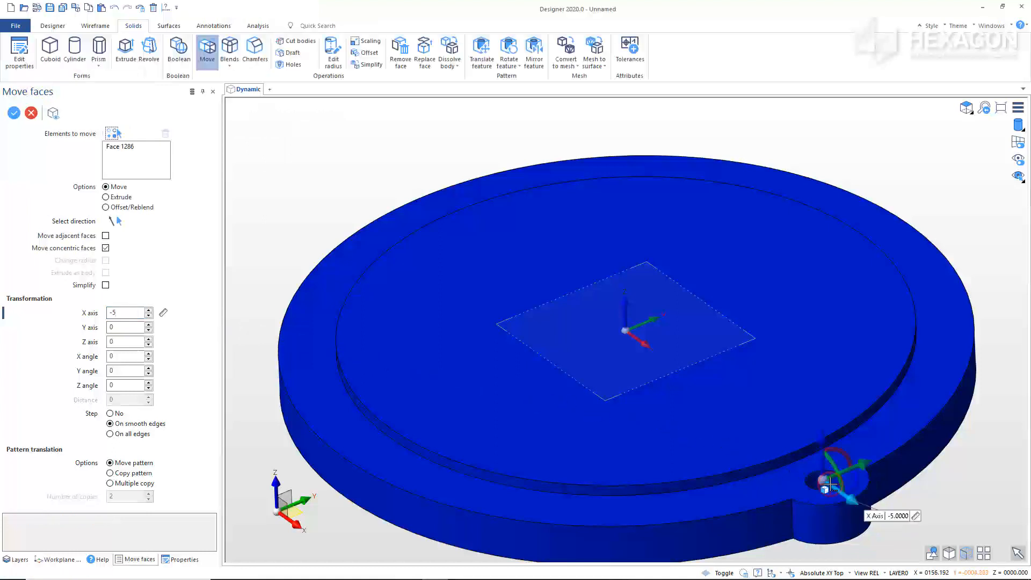
{"action": "left_click", "coordinate": [933, 507]}
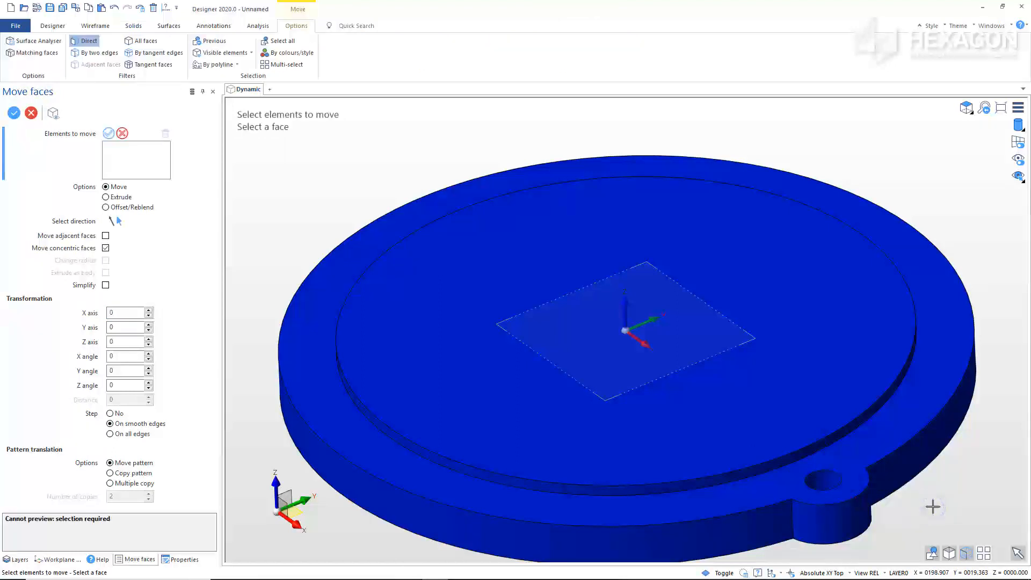
{"action": "right_click", "coordinate": [932, 506]}
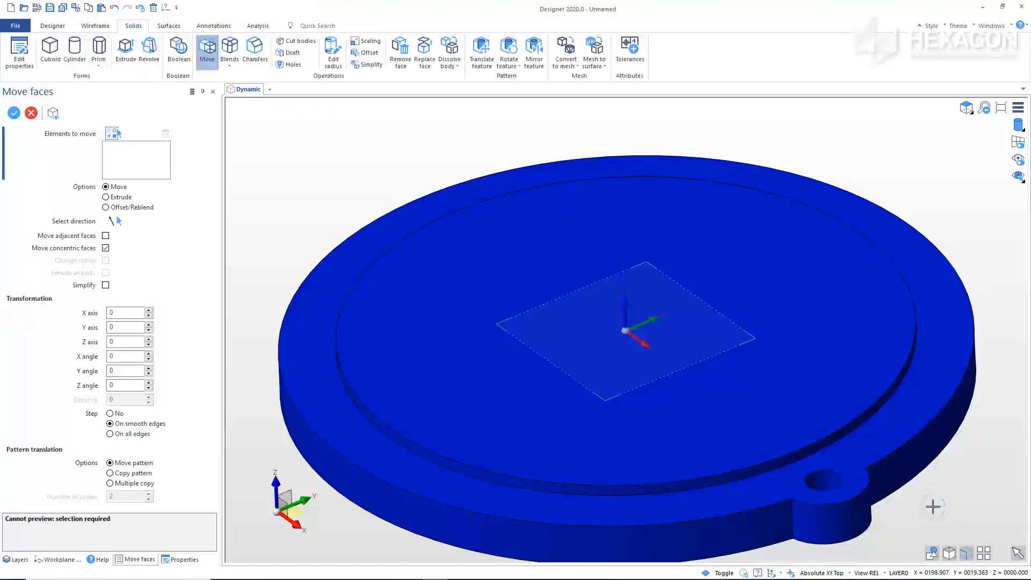
Step: Set up a Rotate feature on the lug and its hole faces, centred on the disc's origin and turning about the Z axis
{"action": "scroll", "coordinate": [274, 421], "scroll_direction": "down", "scroll_amount": 1}
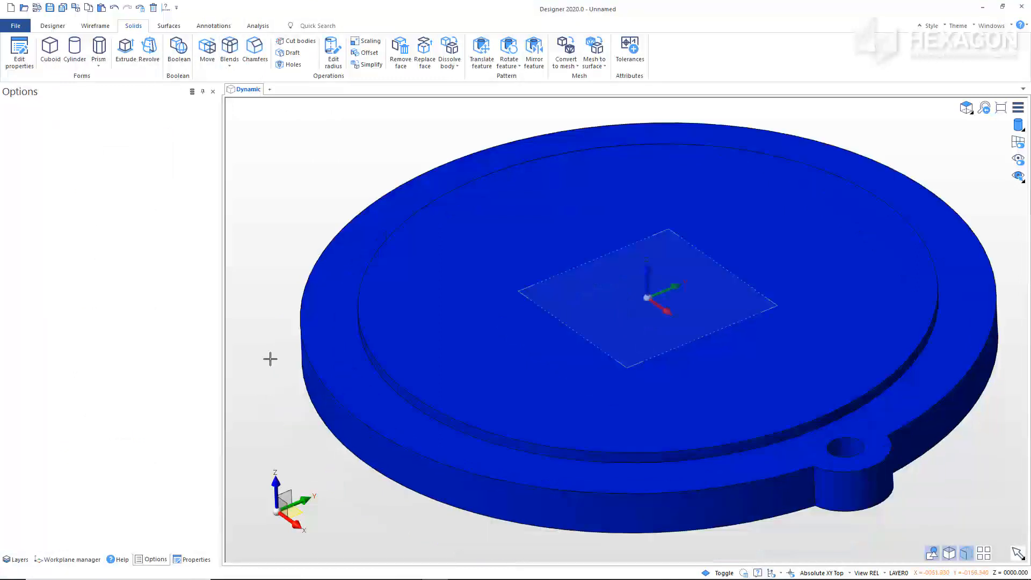
{"action": "scroll", "coordinate": [305, 345], "scroll_direction": "down", "scroll_amount": 2}
{"action": "middle_click_drag", "start_coordinate": [305, 345], "coordinate": [331, 331]}
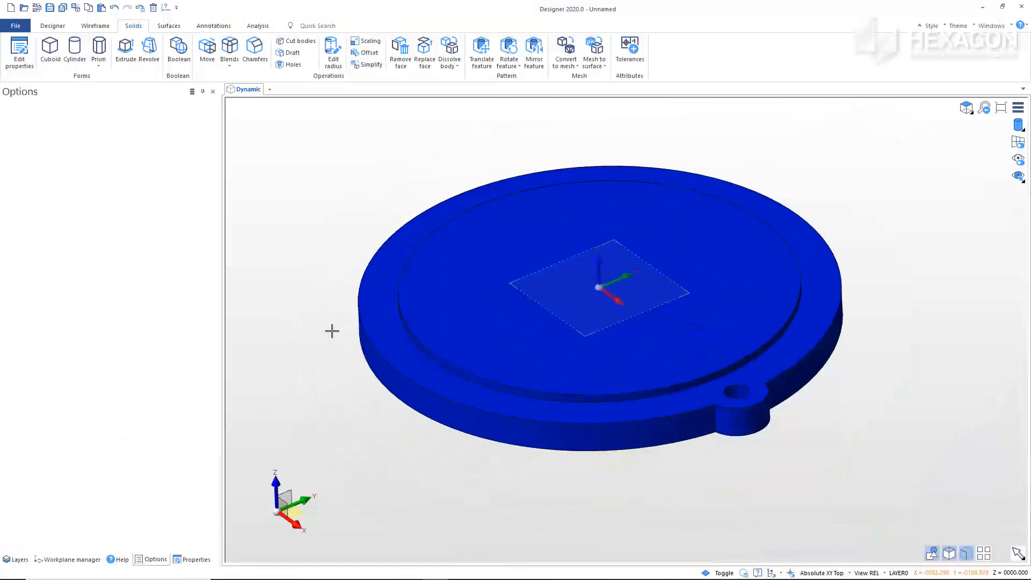
{"action": "left_click", "coordinate": [509, 54]}
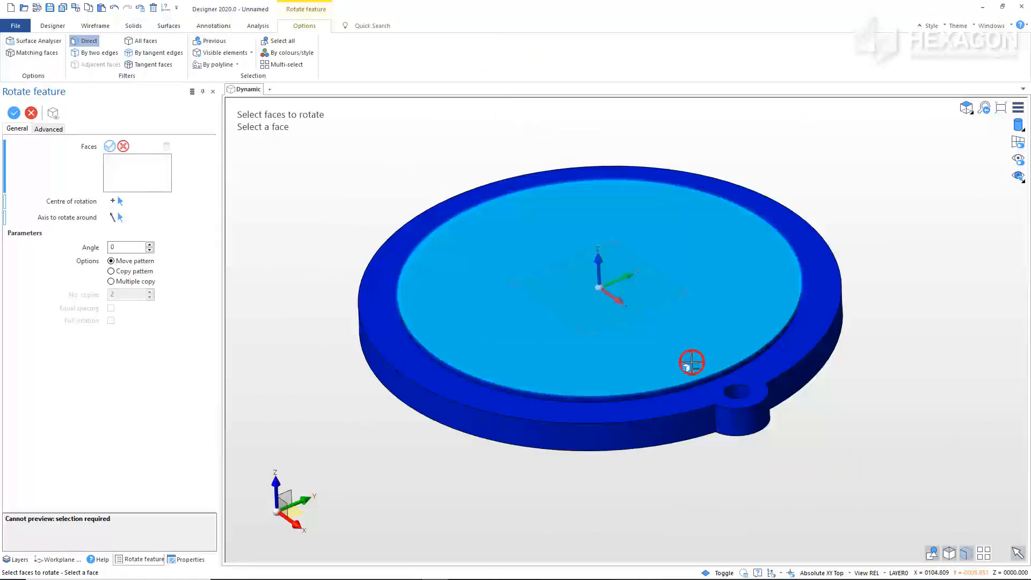
{"action": "left_click_drag", "start_coordinate": [689, 360], "coordinate": [792, 468]}
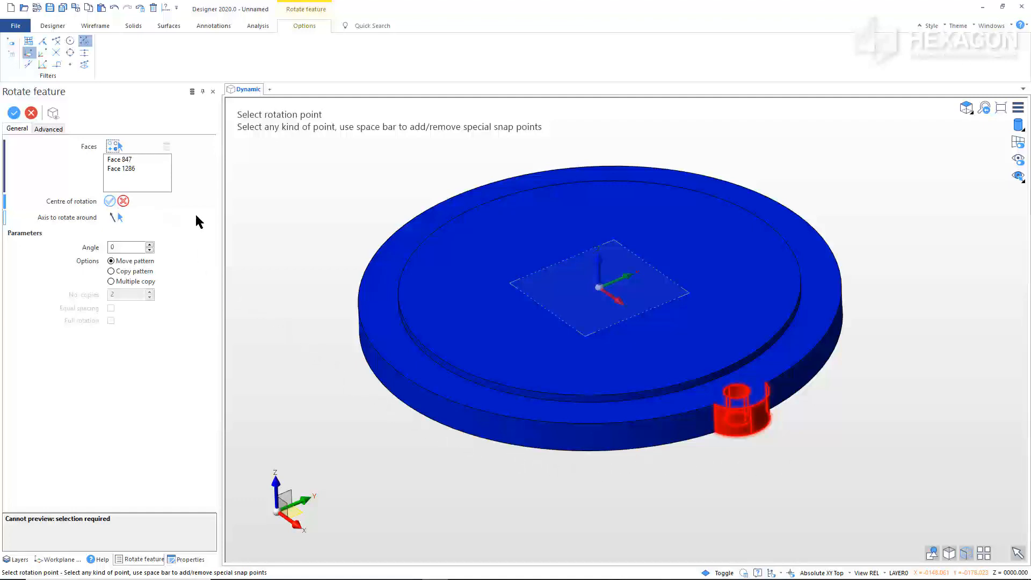
{"action": "left_click", "coordinate": [599, 287]}
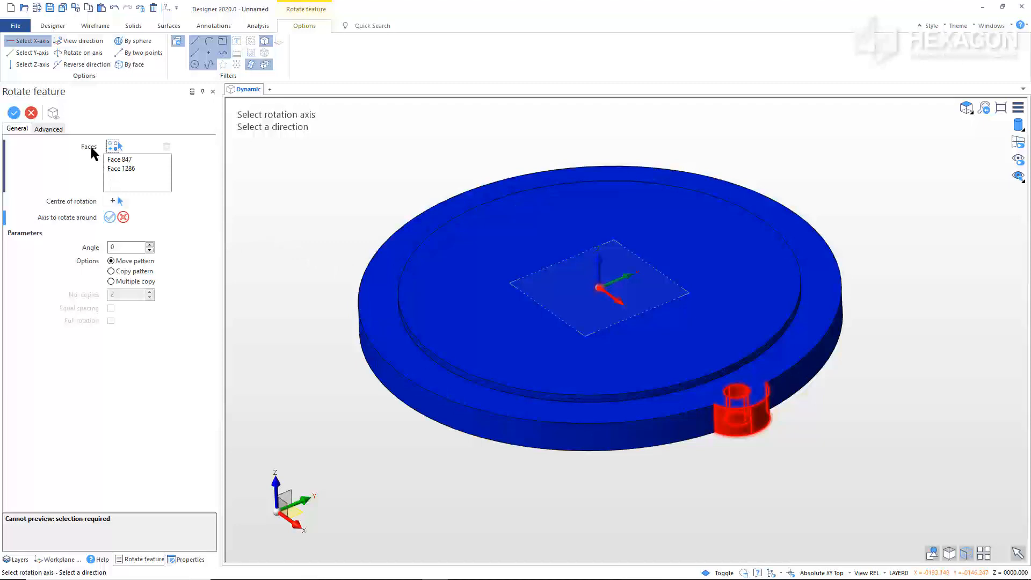
{"action": "left_click", "coordinate": [35, 66]}
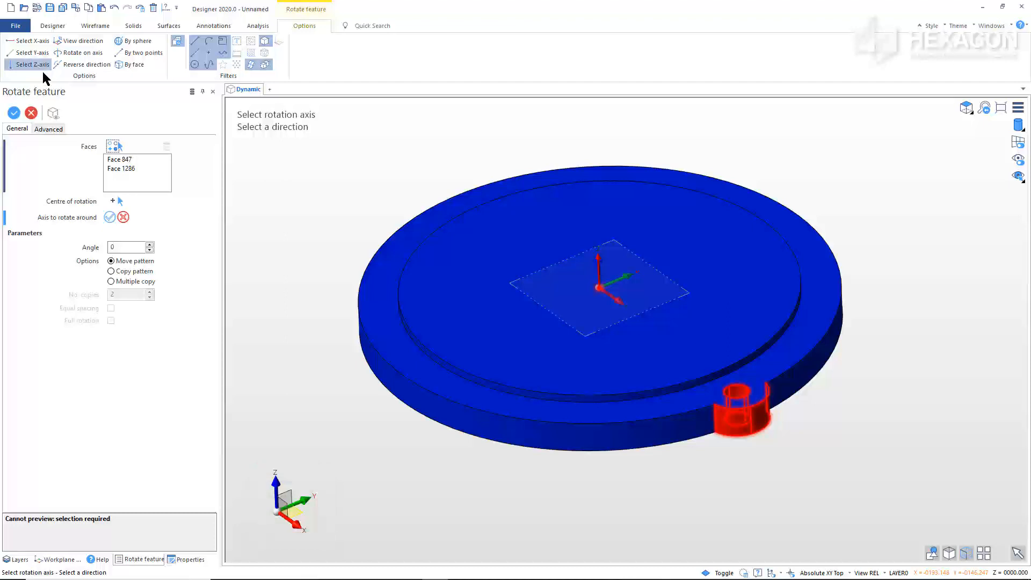
{"action": "left_click", "coordinate": [265, 197]}
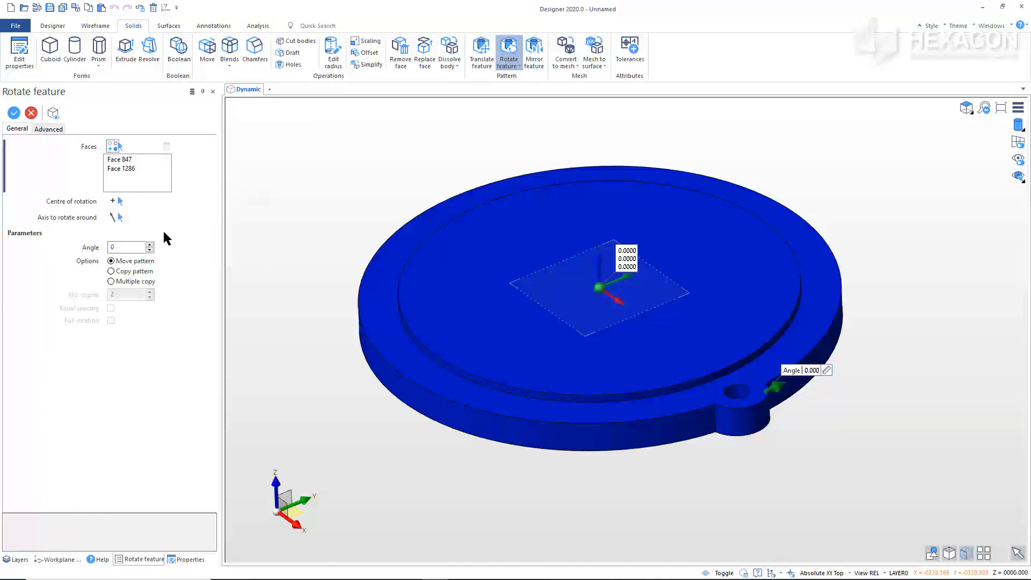
Step: Pattern the lug feature around the disc as a multiple copy, with an angle of 360/20 and 19 copies
{"action": "left_click", "coordinate": [127, 246]}
{"action": "type", "text": "360/20"}
{"action": "left_click", "coordinate": [111, 281]}
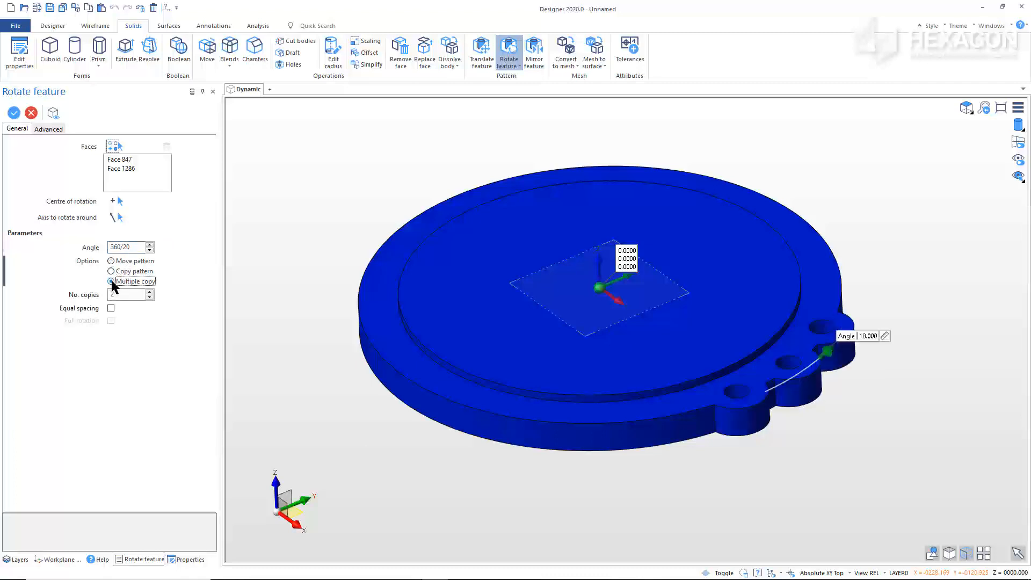
{"action": "left_click", "coordinate": [114, 294]}
{"action": "right_click", "coordinate": [252, 297]}
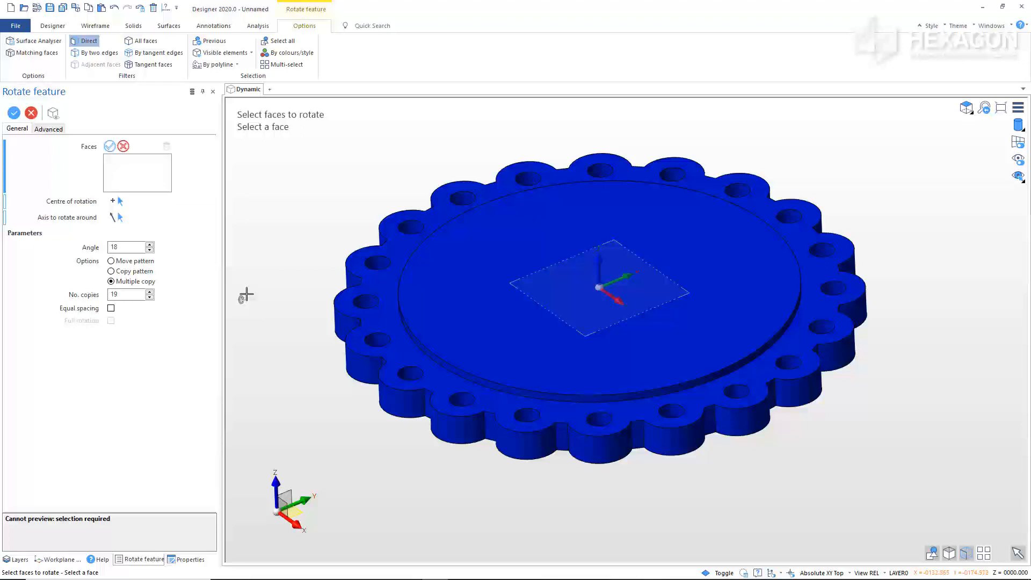
{"action": "right_click", "coordinate": [245, 295]}
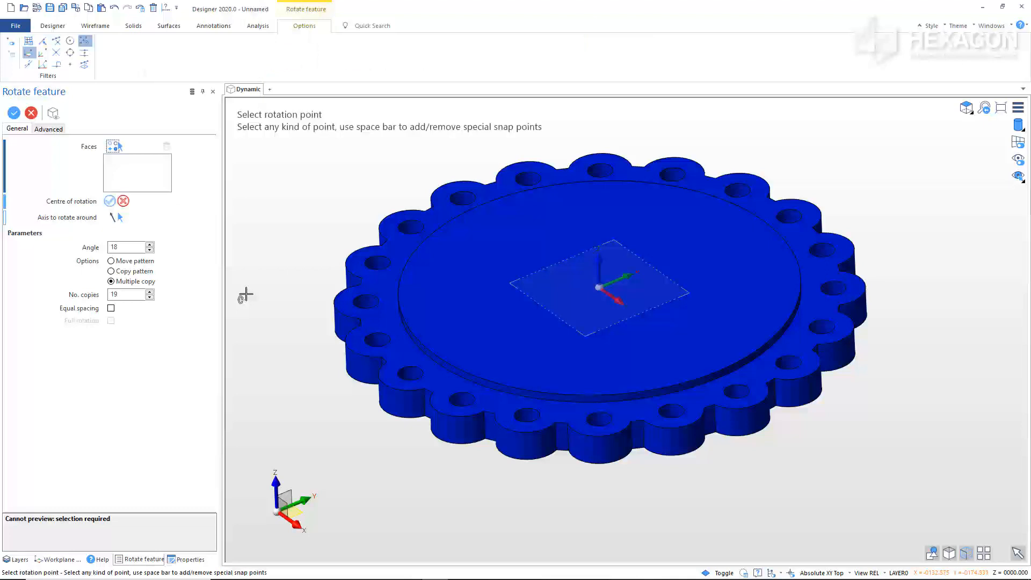
{"action": "right_click", "coordinate": [246, 294]}
{"action": "right_click", "coordinate": [246, 294]}
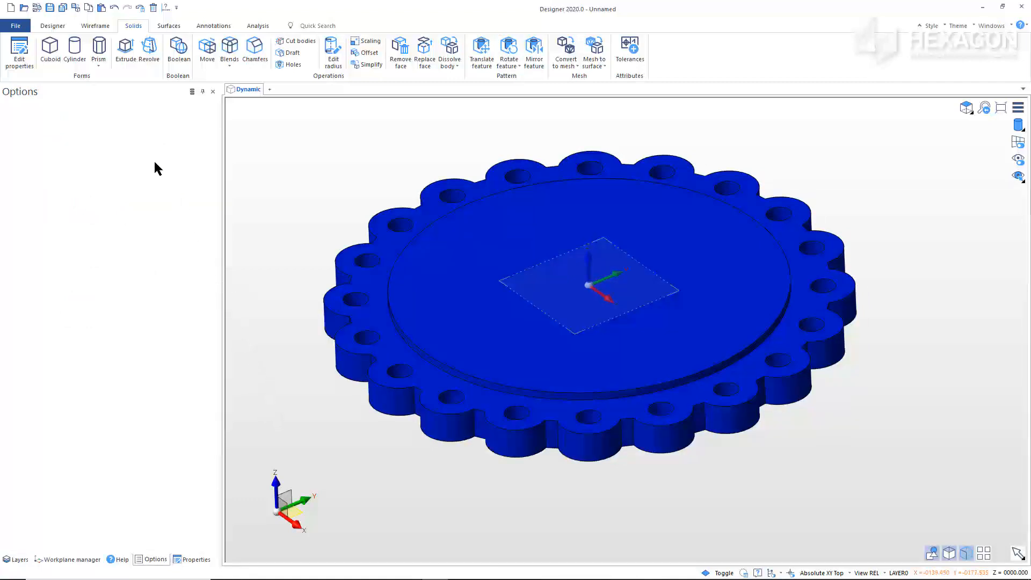
Step: Unite a three-point cylinder centred on the flange's underside, with radius 100 and extending 250 downward
{"action": "left_click", "coordinate": [75, 50]}
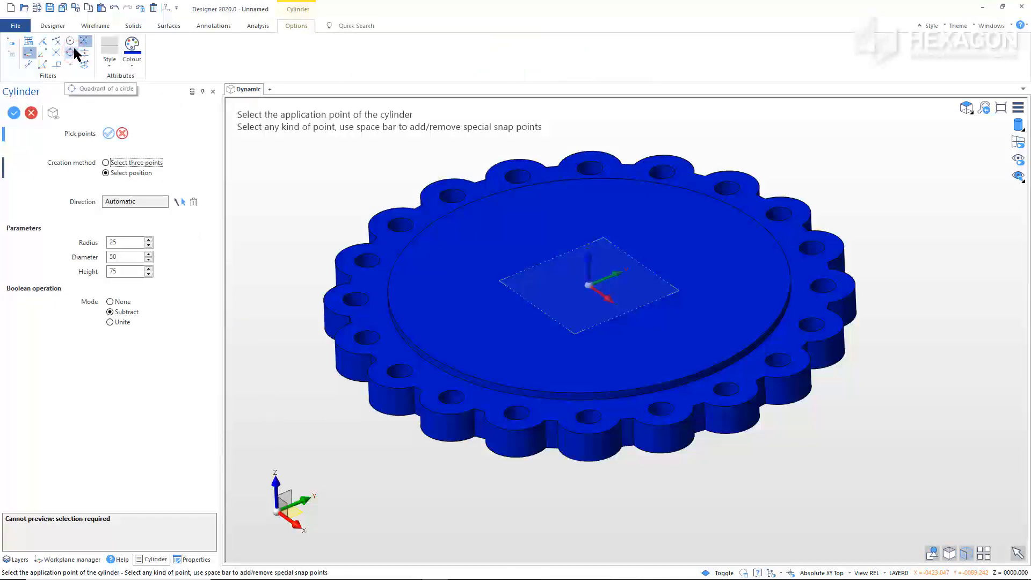
{"action": "left_click", "coordinate": [70, 42]}
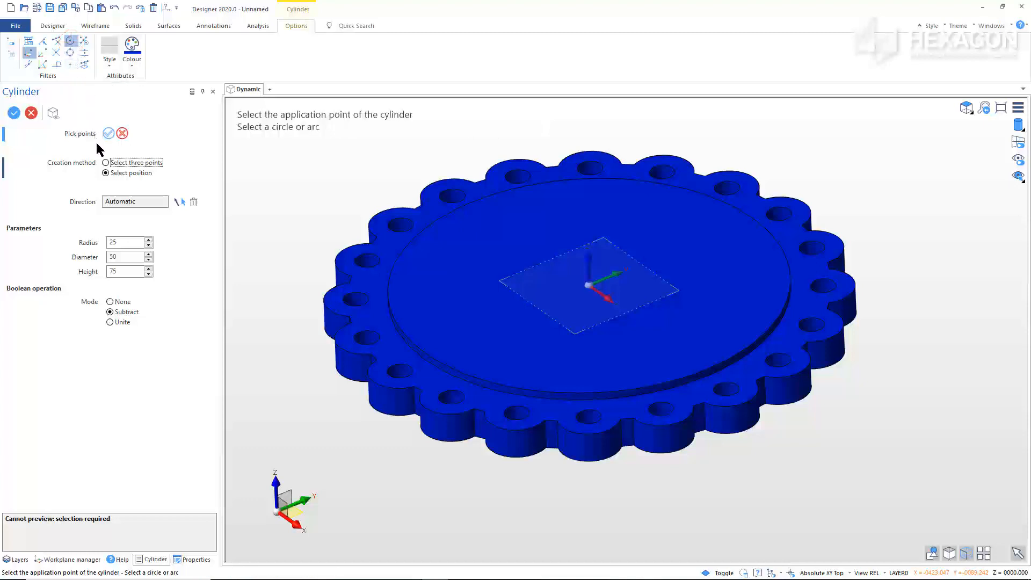
{"action": "left_click", "coordinate": [106, 163]}
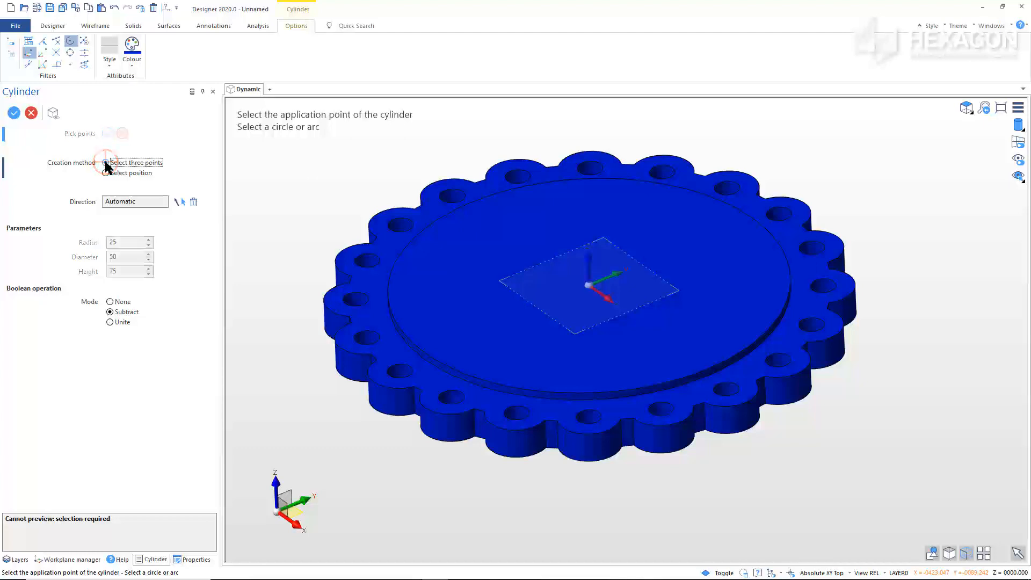
{"action": "left_click", "coordinate": [110, 322]}
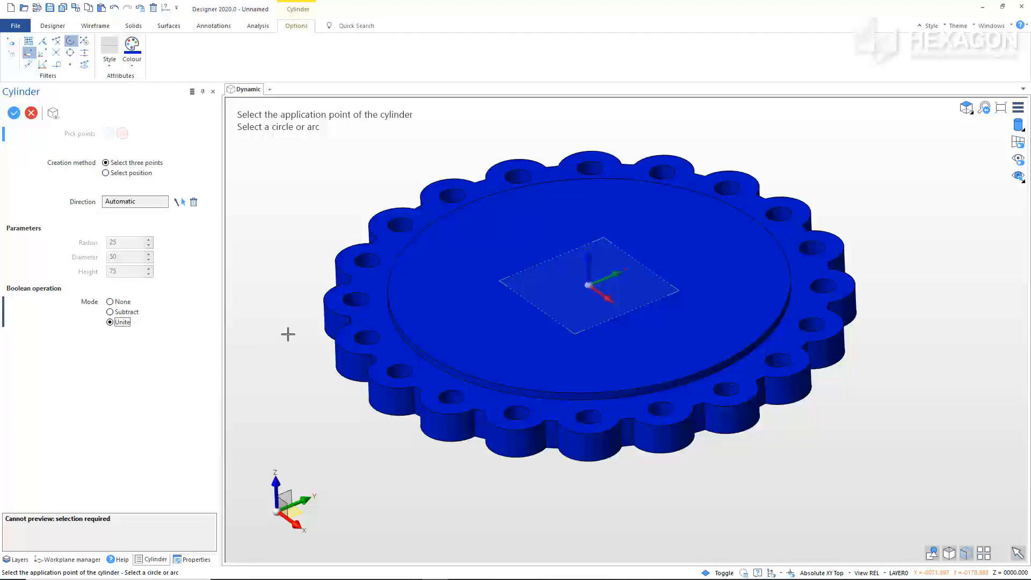
{"action": "middle_click_drag", "start_coordinate": [293, 334], "coordinate": [291, 264]}
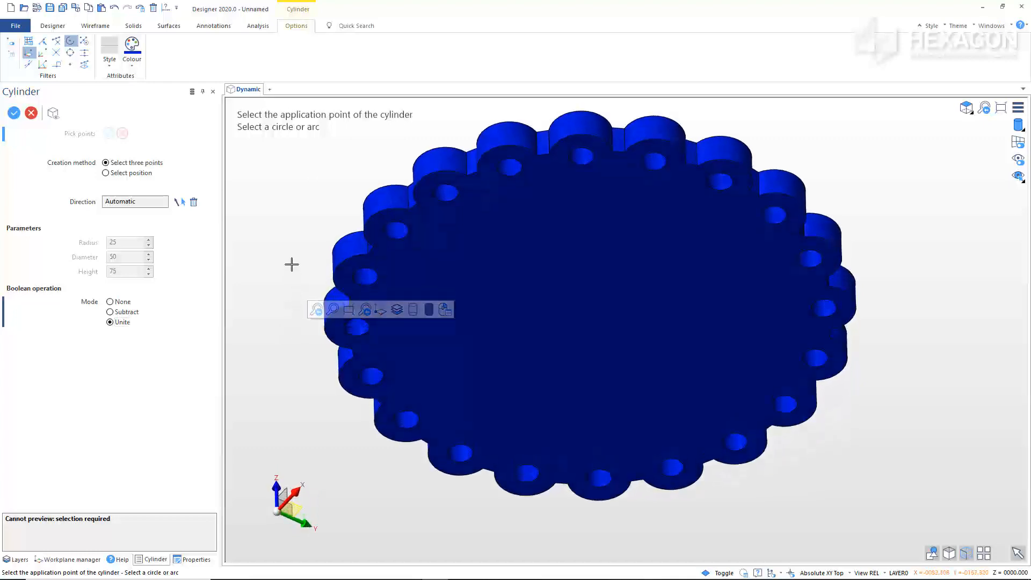
{"action": "left_click", "coordinate": [473, 176]}
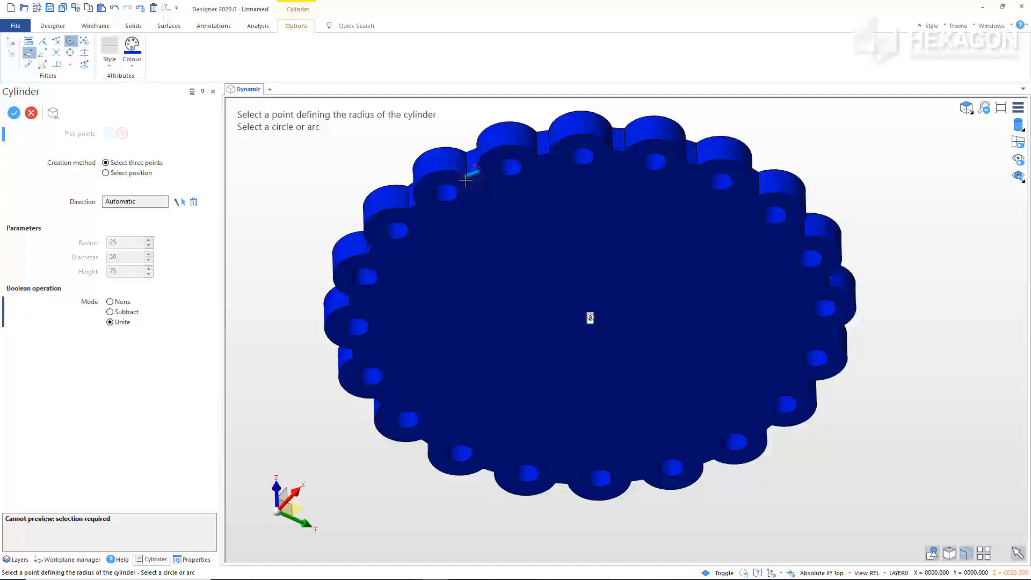
{"action": "left_click", "coordinate": [353, 176]}
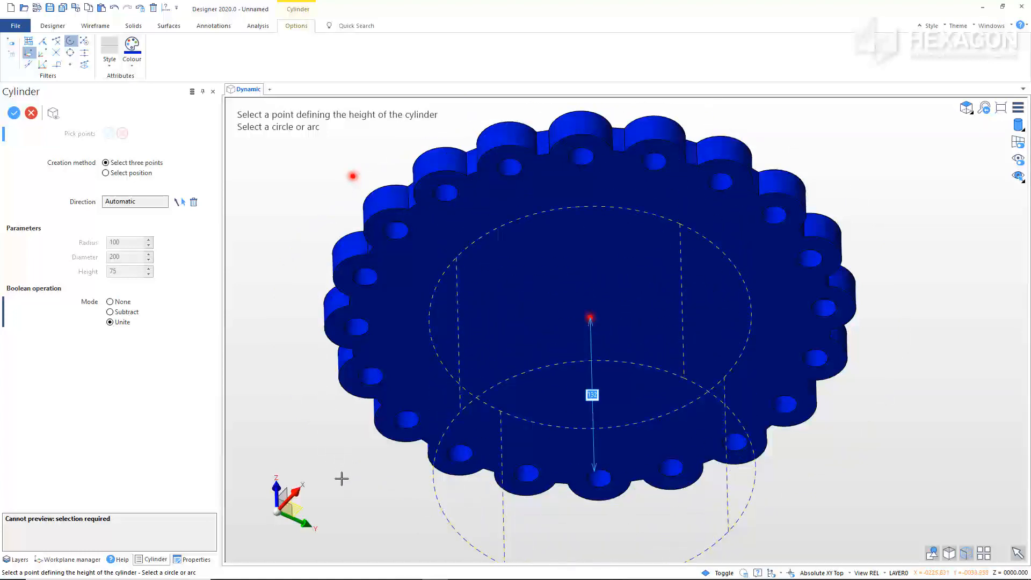
{"action": "type", "text": "250"}
{"action": "key", "text": "Return"}
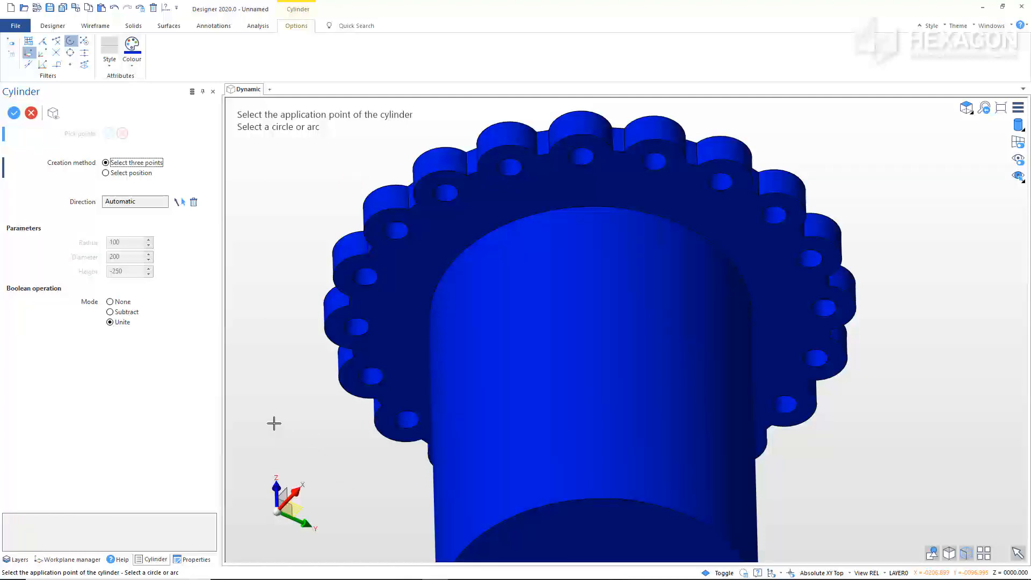
Step: Unite a radius 100 cylinder directed along the X axis, centred on the vertical cylinder's lower circle and extending 450 towards negative X
{"action": "scroll", "coordinate": [295, 387], "scroll_direction": "down", "scroll_amount": 5}
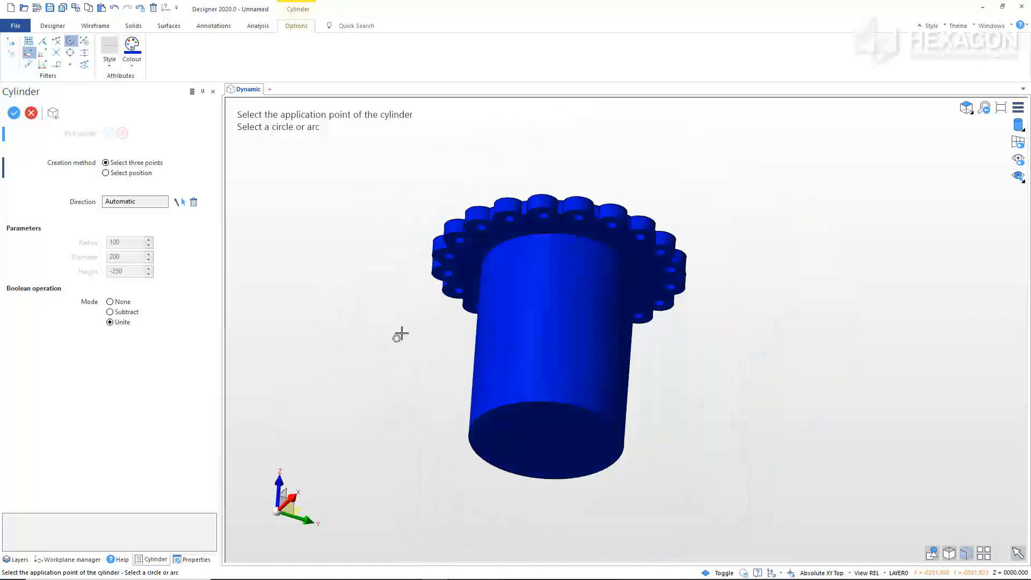
{"action": "middle_click_drag", "start_coordinate": [400, 334], "coordinate": [412, 380]}
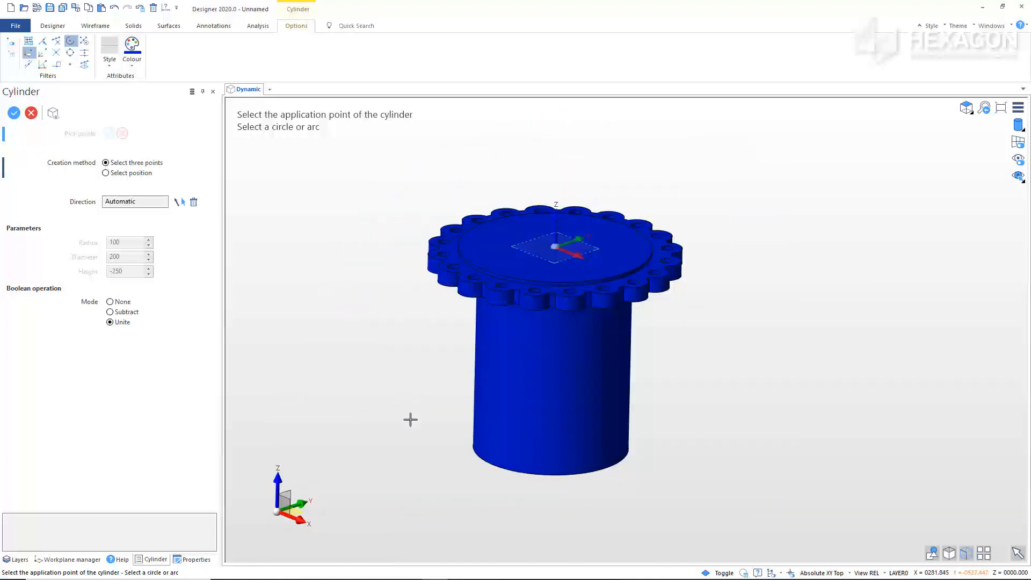
{"action": "left_click", "coordinate": [506, 471]}
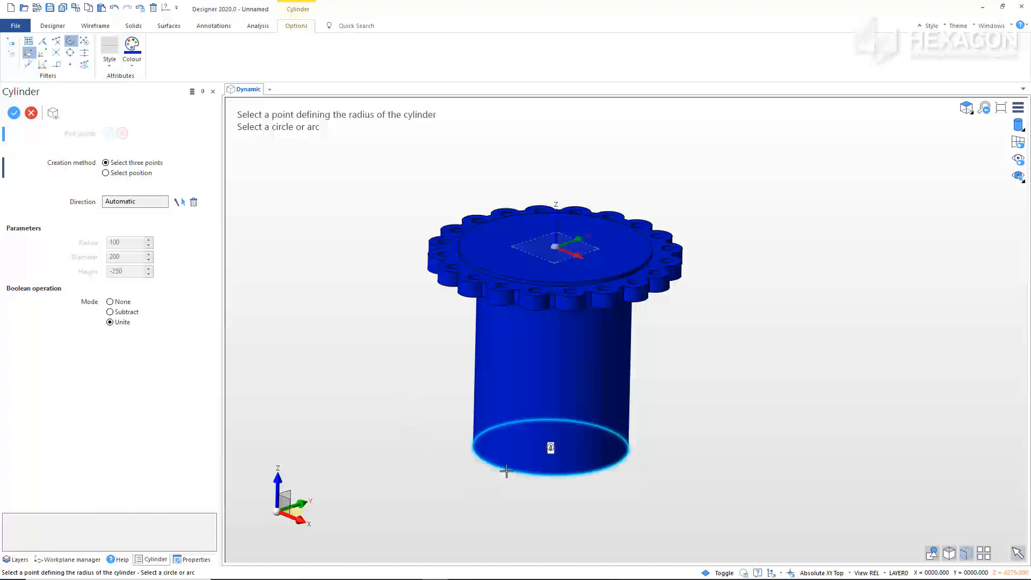
{"action": "left_click", "coordinate": [178, 203]}
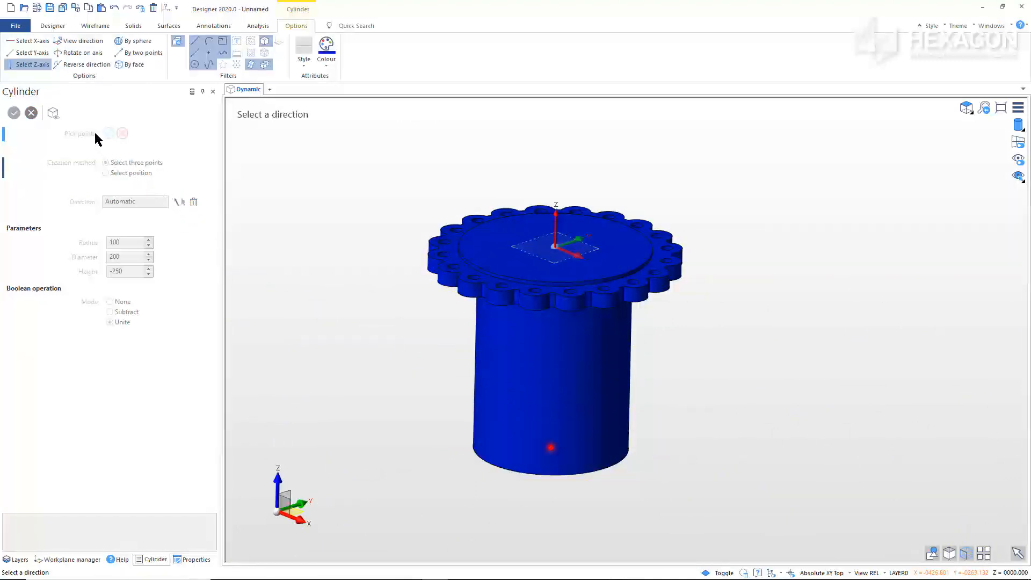
{"action": "left_click", "coordinate": [26, 41]}
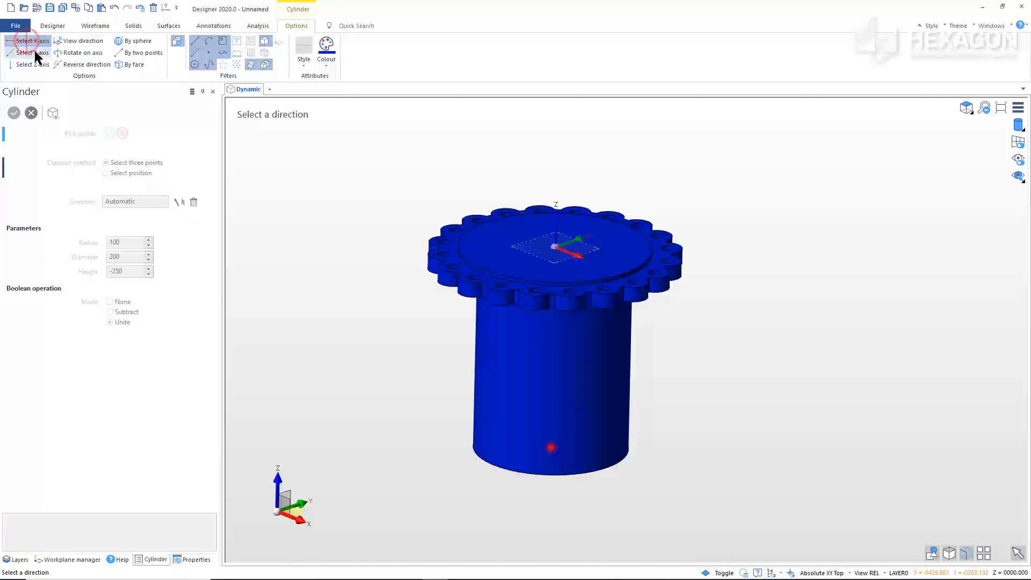
{"action": "left_click", "coordinate": [254, 175]}
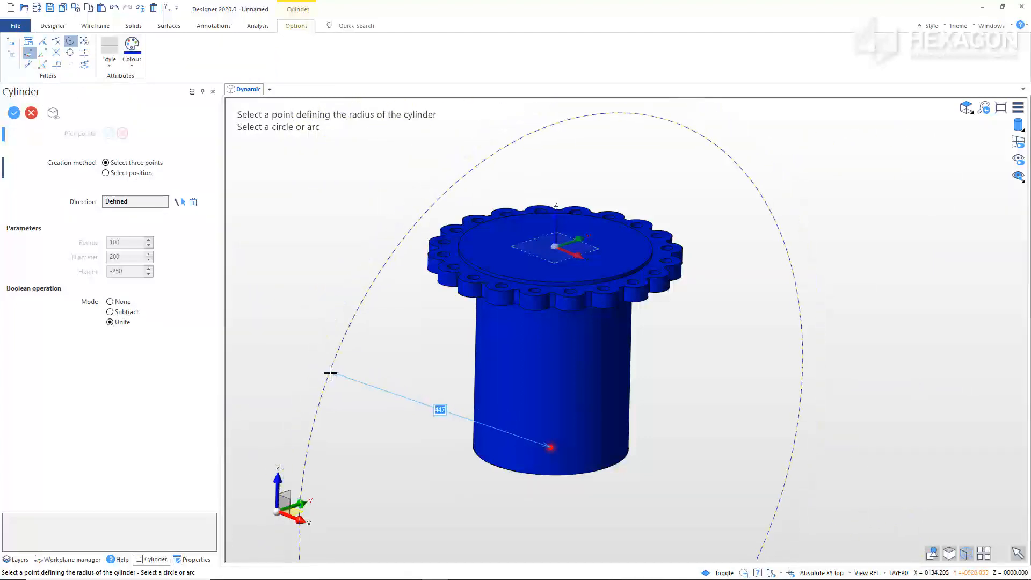
{"action": "type", "text": "100"}
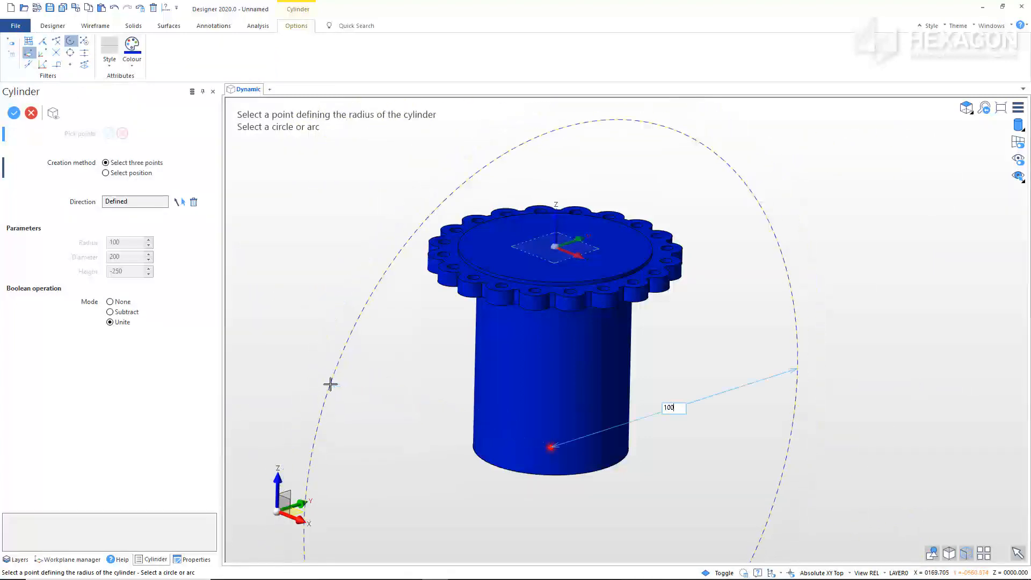
{"action": "key", "text": "Return"}
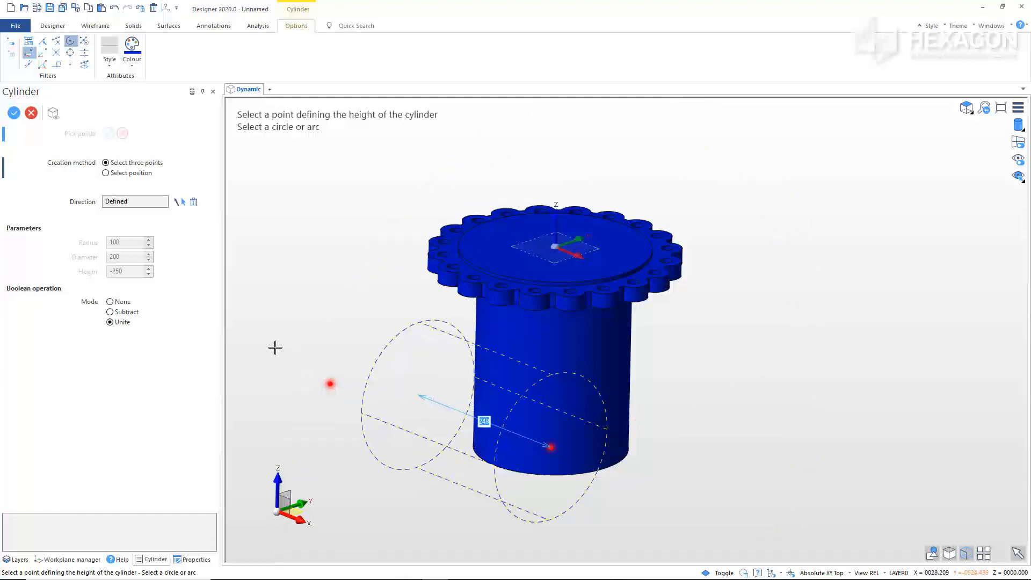
{"action": "type", "text": "450"}
{"action": "key", "text": "Return"}
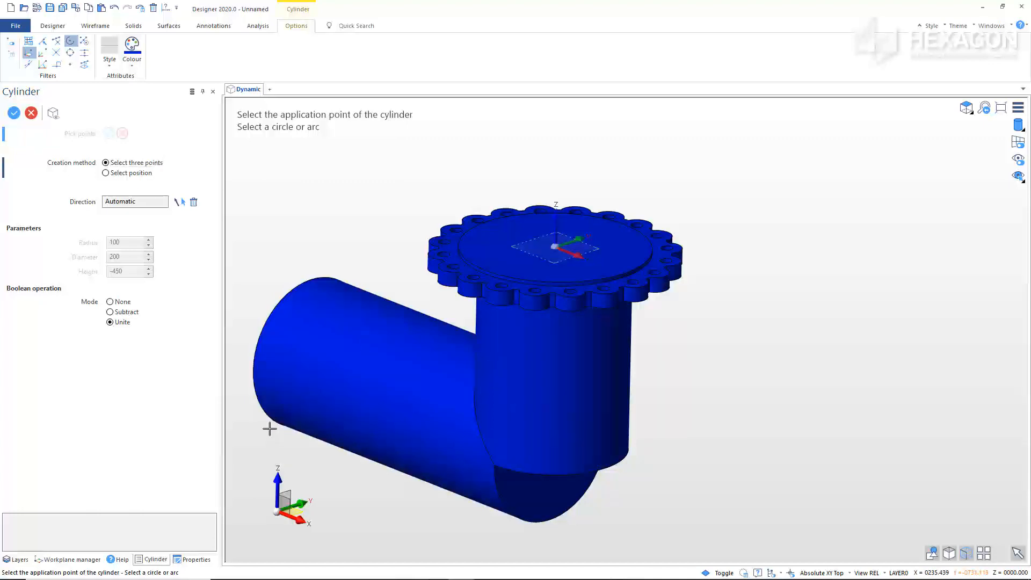
{"action": "middle_click_drag", "start_coordinate": [270, 428], "coordinate": [412, 373]}
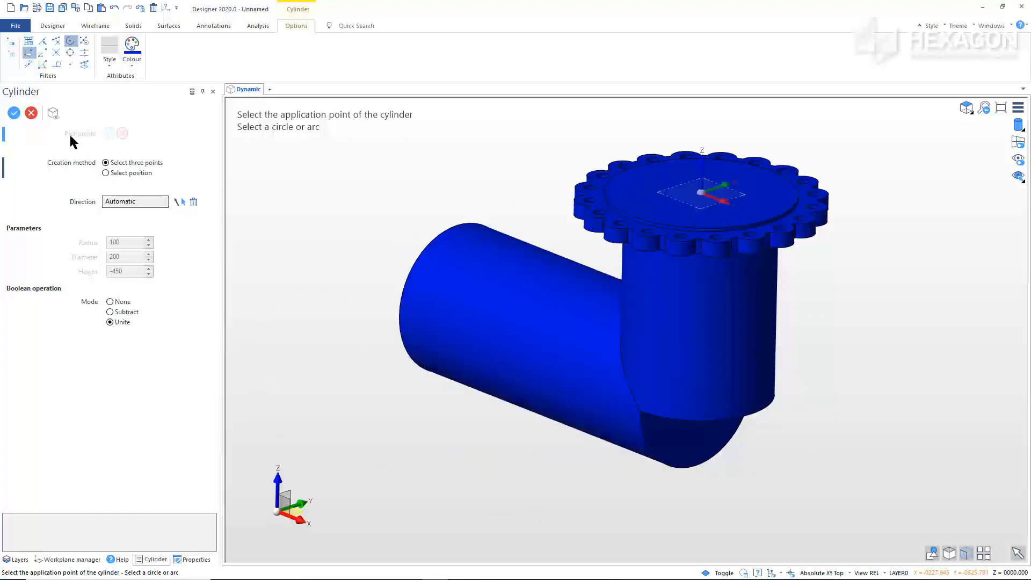
{"action": "left_click", "coordinate": [31, 114]}
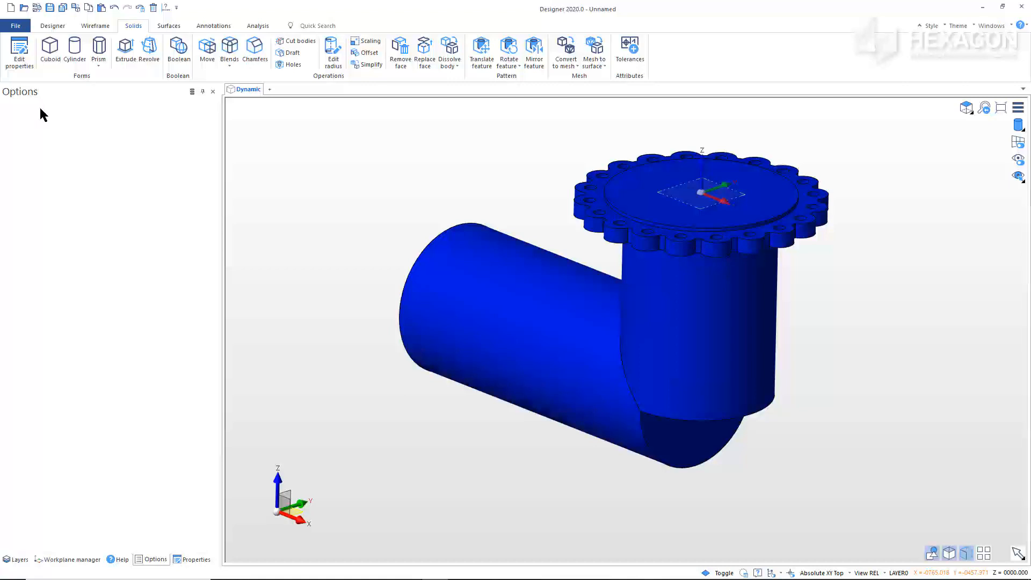
Step: Unite a sphere of radius 150 with the pipe body, positioned at the centre of the vertical cylinder's lower circle
{"action": "left_click", "coordinate": [98, 64]}
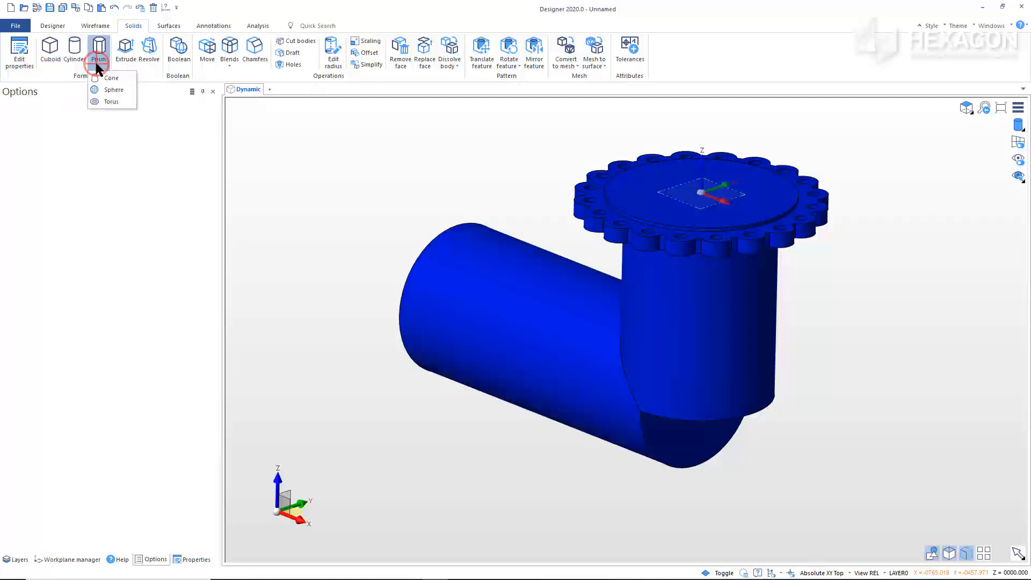
{"action": "left_click", "coordinate": [110, 91]}
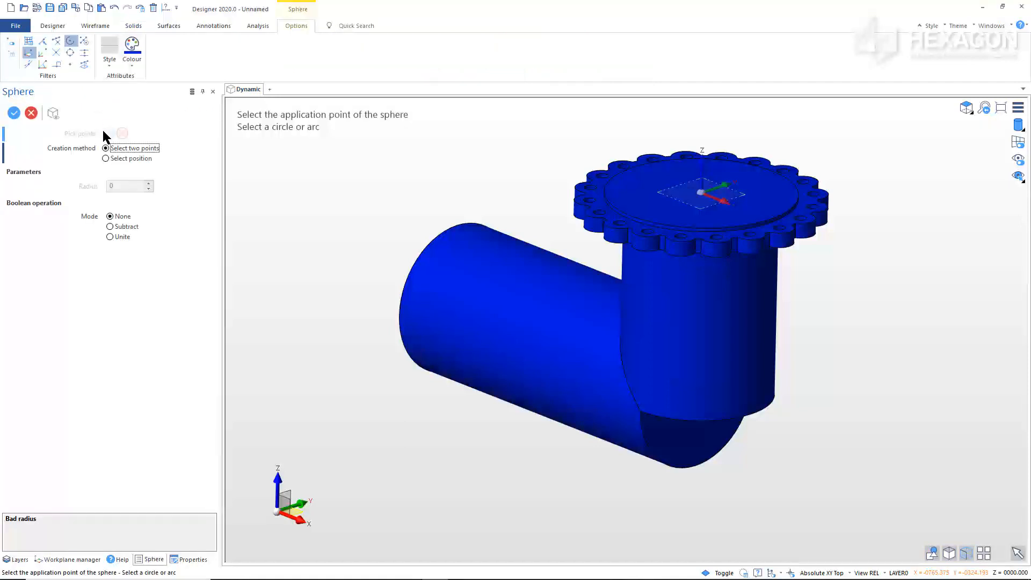
{"action": "left_click", "coordinate": [106, 159]}
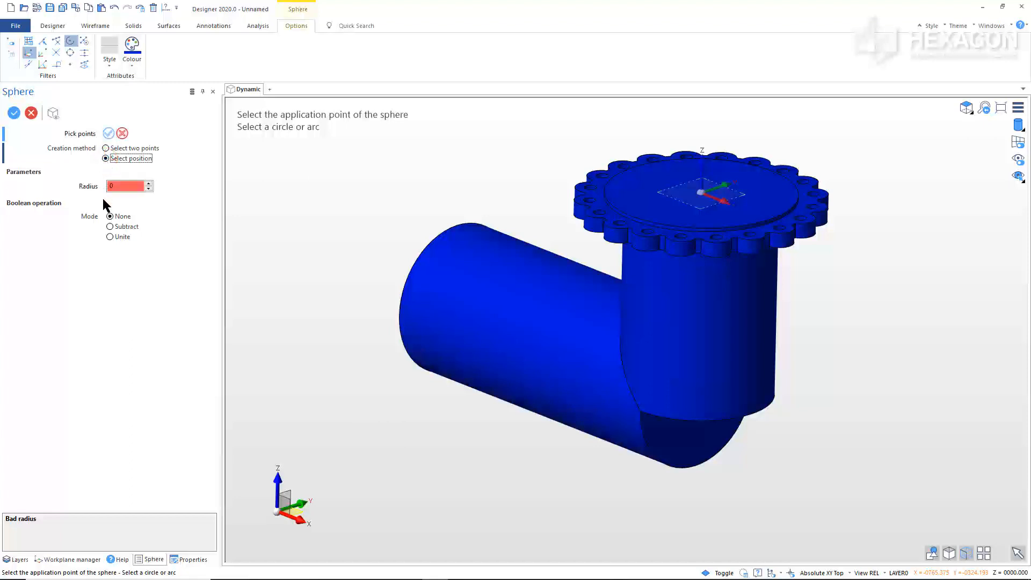
{"action": "left_click", "coordinate": [109, 237]}
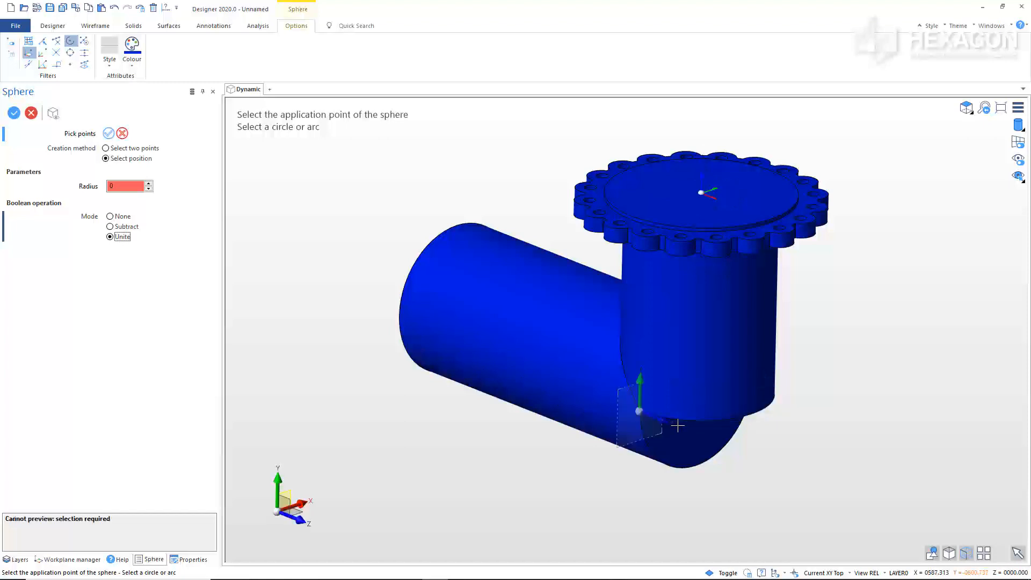
{"action": "left_click", "coordinate": [729, 421]}
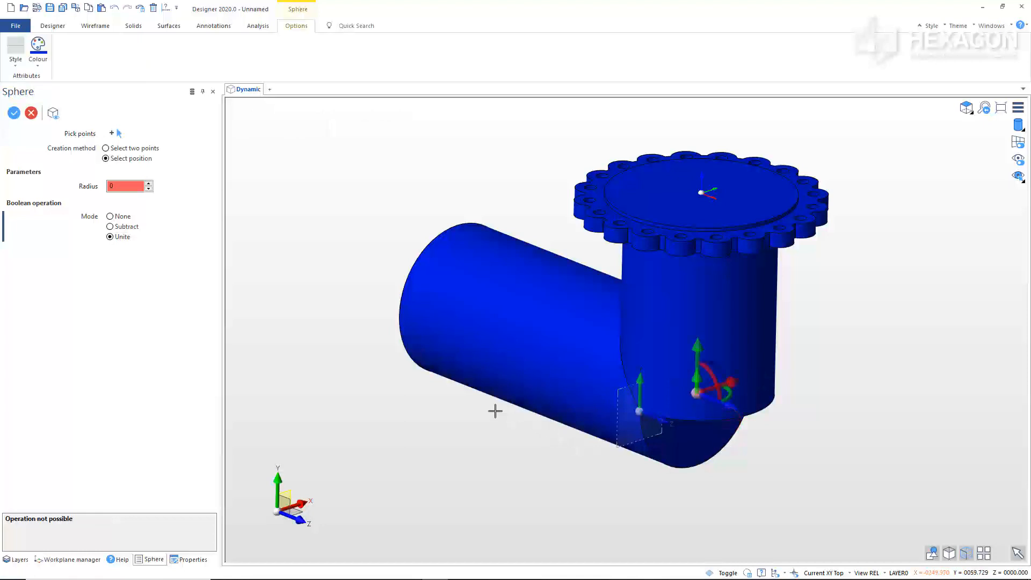
{"action": "left_click", "coordinate": [117, 187]}
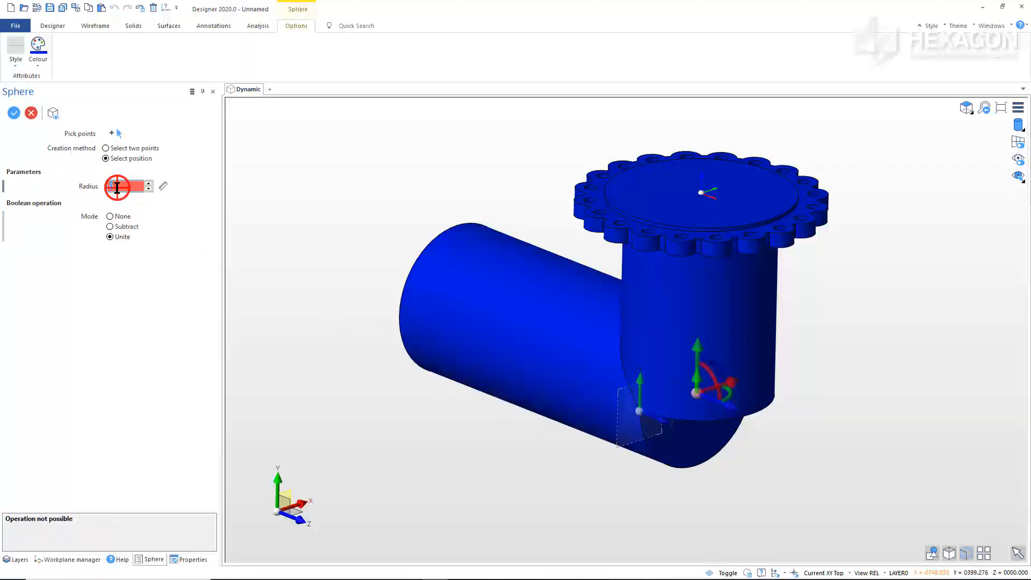
{"action": "type", "text": "15"}
{"action": "key", "text": "Tab"}
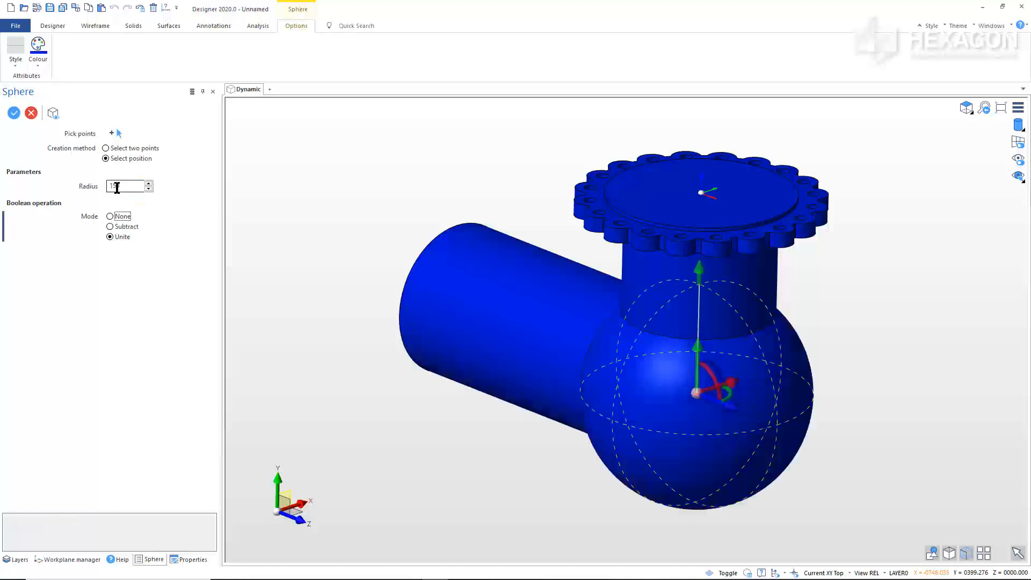
{"action": "right_click", "coordinate": [282, 244]}
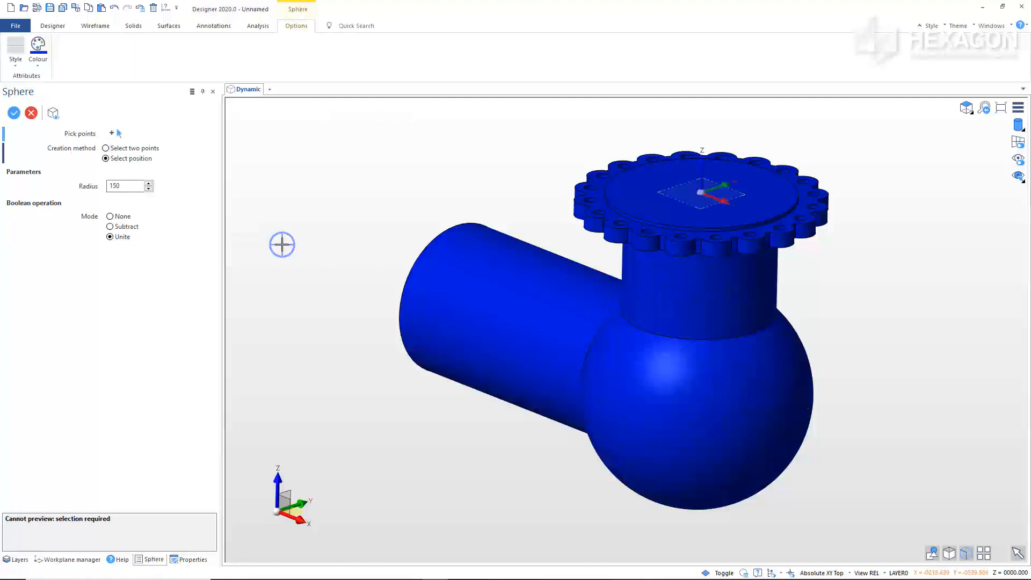
{"action": "right_click", "coordinate": [282, 244]}
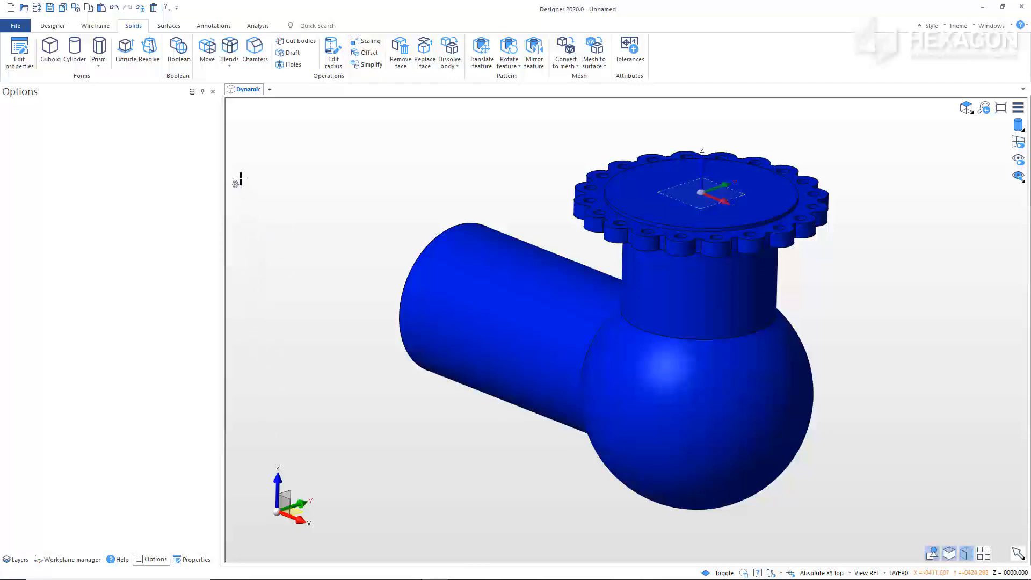
Step: Blend the horizontal cylinder's free end edge with a constant radius of 20, taken by measuring a lug's arc on the flange
{"action": "left_click", "coordinate": [229, 54]}
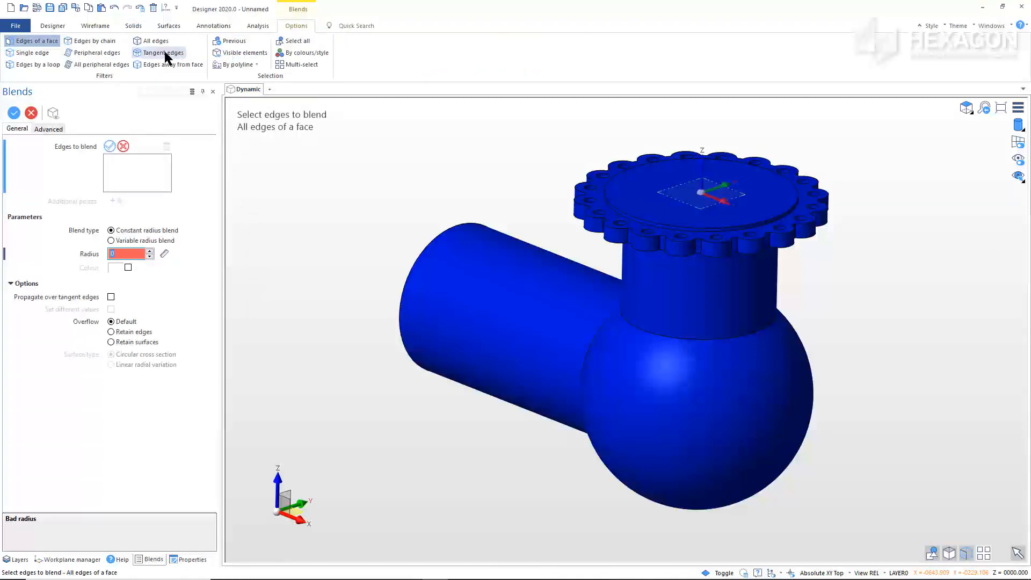
{"action": "left_click", "coordinate": [37, 53]}
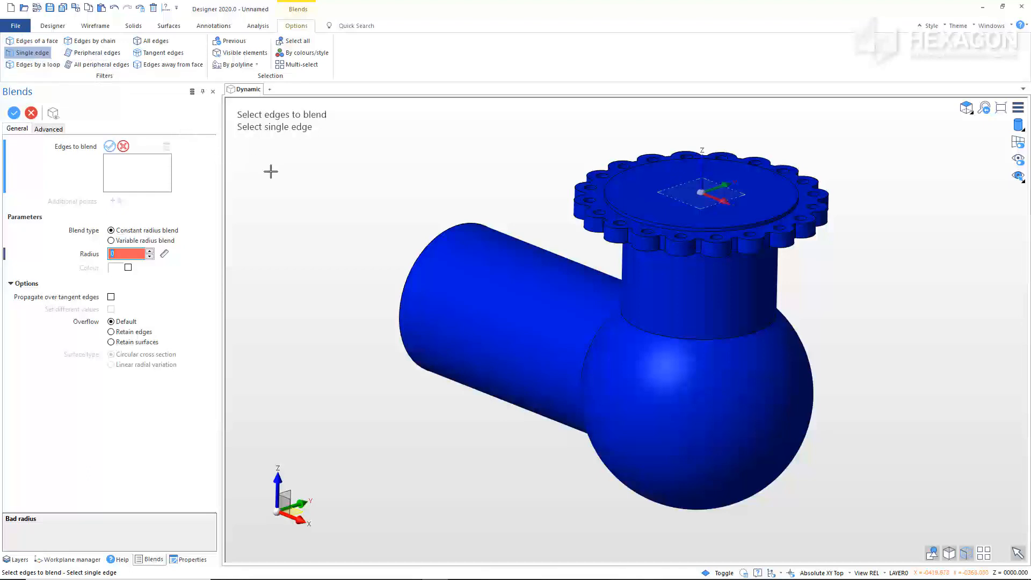
{"action": "left_click", "coordinate": [418, 250]}
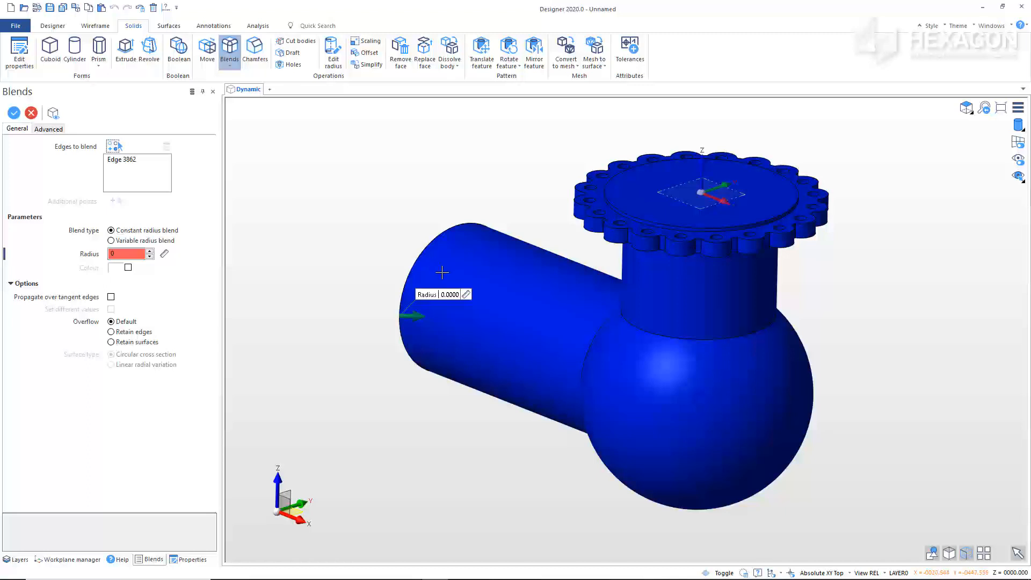
{"action": "left_click", "coordinate": [466, 295]}
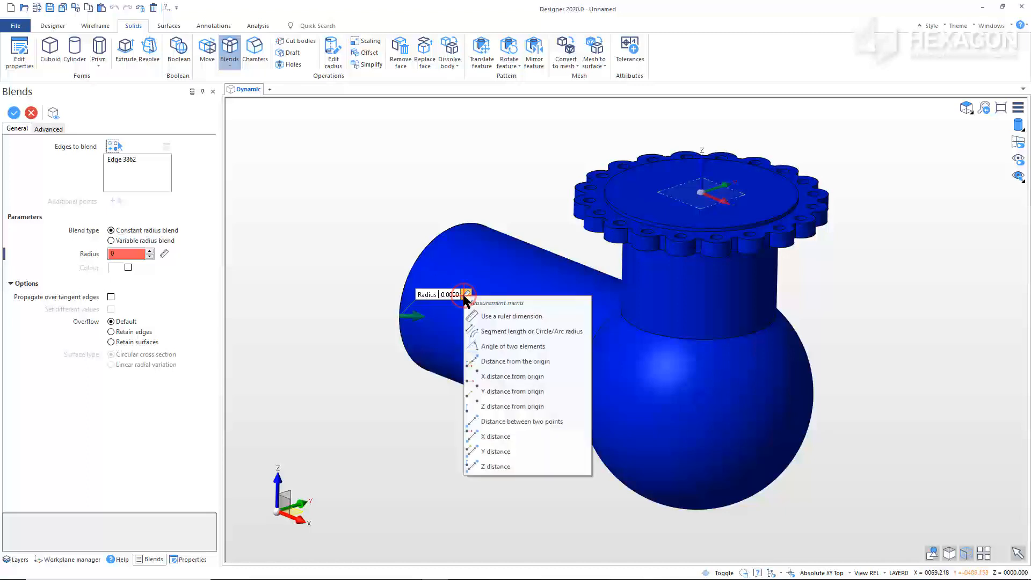
{"action": "left_click", "coordinate": [495, 331]}
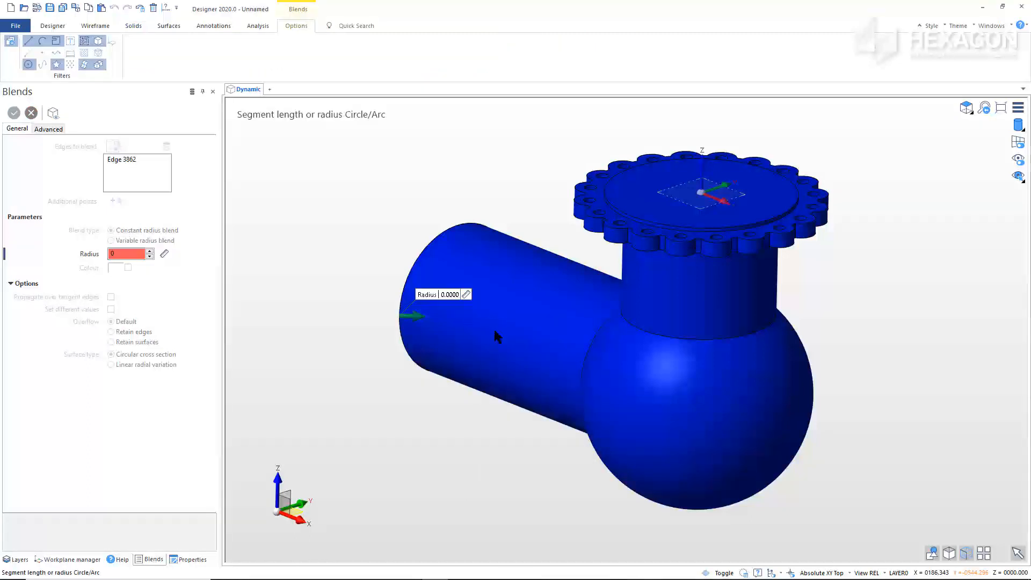
{"action": "left_click", "coordinate": [591, 232]}
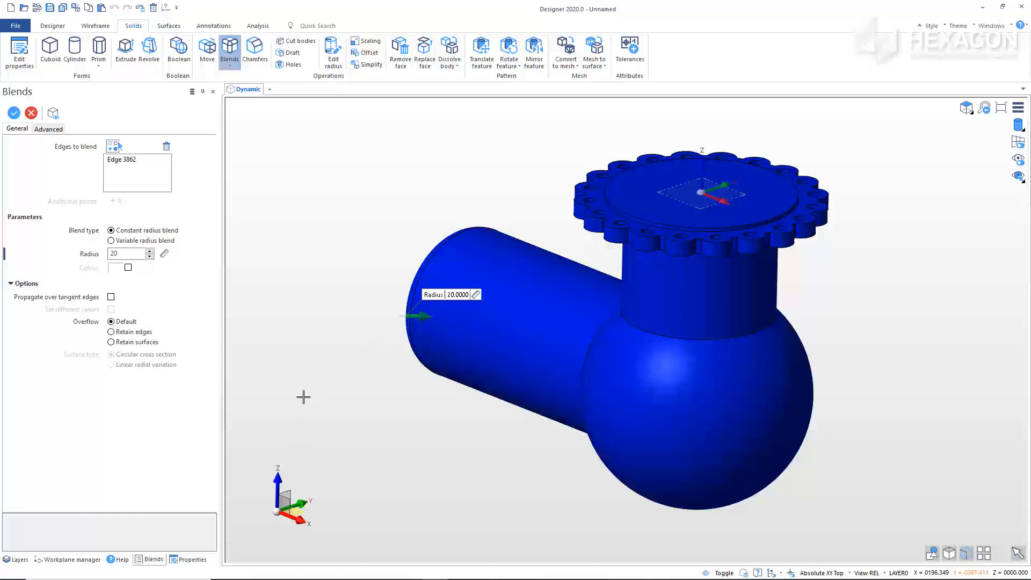
{"action": "right_click", "coordinate": [286, 411]}
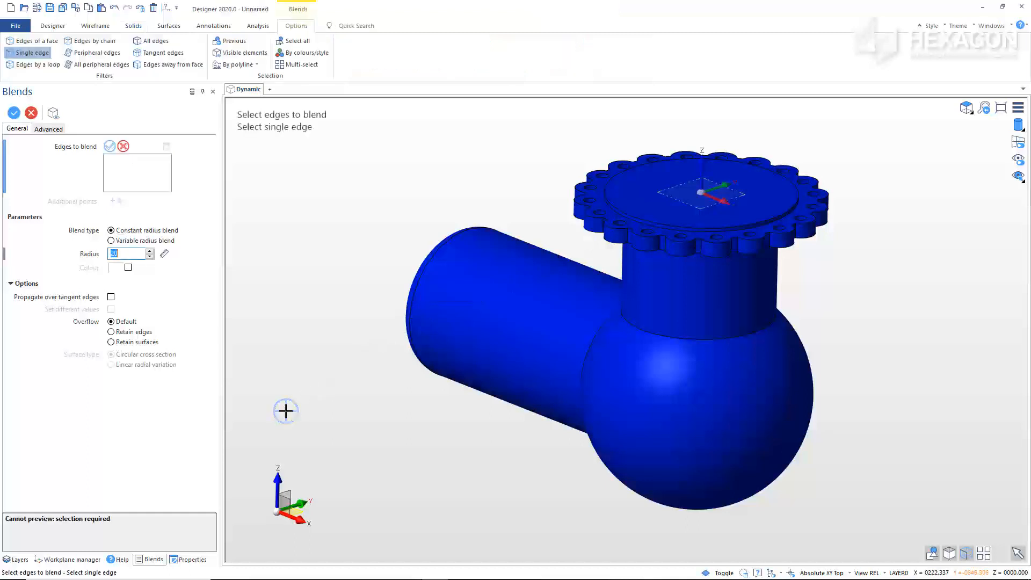
{"action": "right_click", "coordinate": [275, 421]}
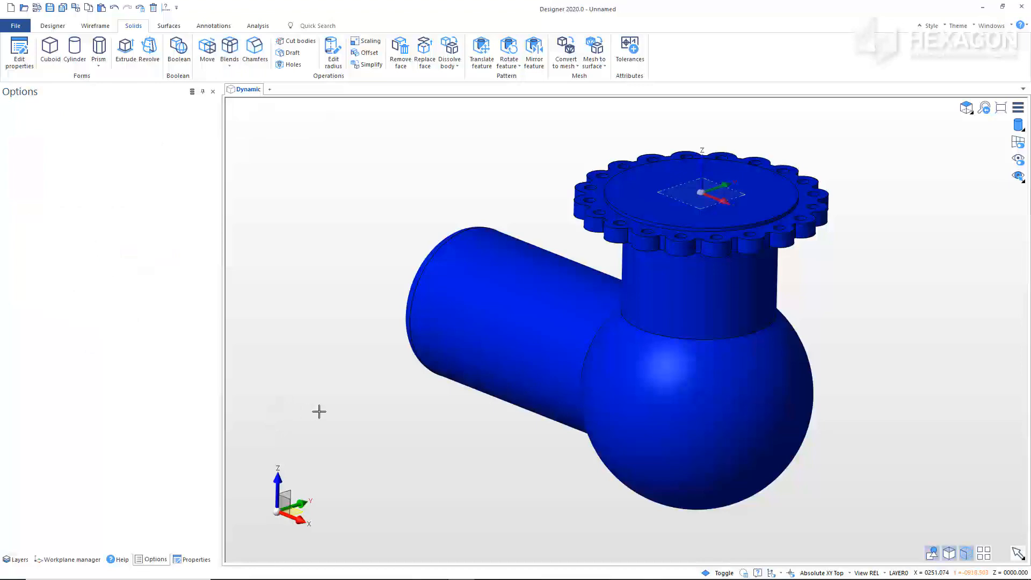
Step: Create a separate orange cylinder with Boolean mode None, centred on the horizontal pipe's end face along X, with radius 20 and extending 200 outward
{"action": "middle_click_drag", "start_coordinate": [333, 393], "coordinate": [433, 301]}
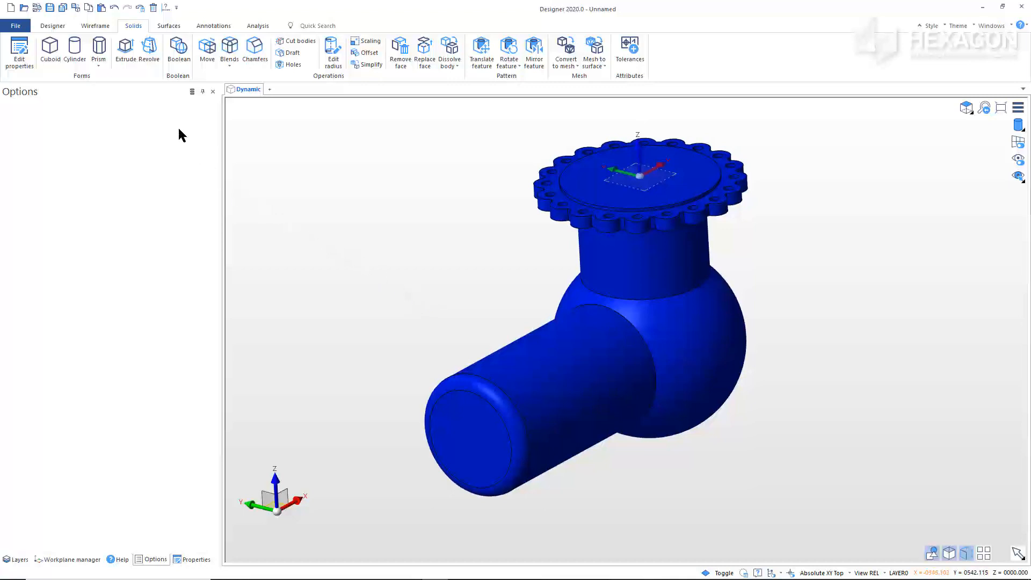
{"action": "left_click", "coordinate": [76, 53]}
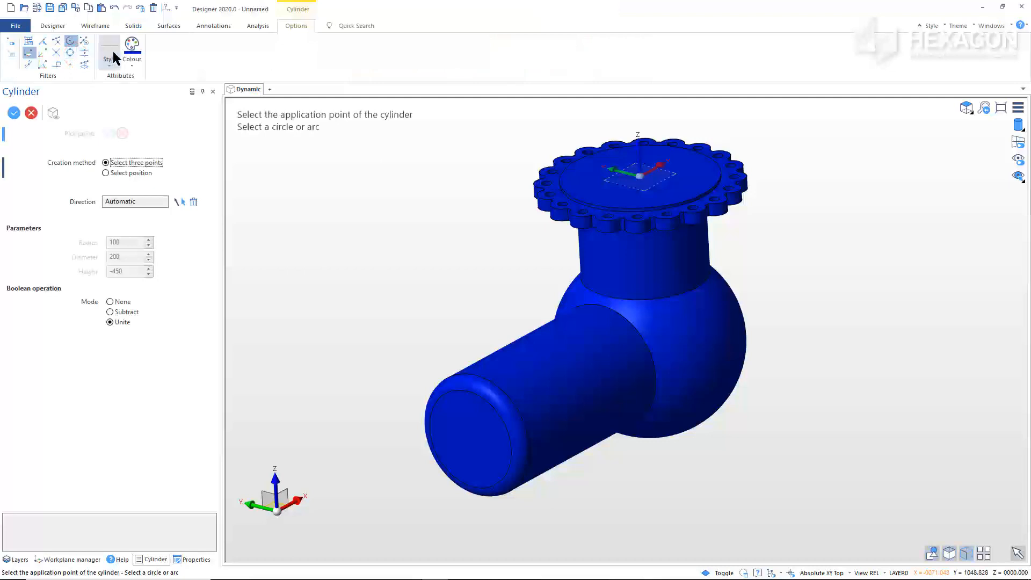
{"action": "left_click", "coordinate": [132, 52]}
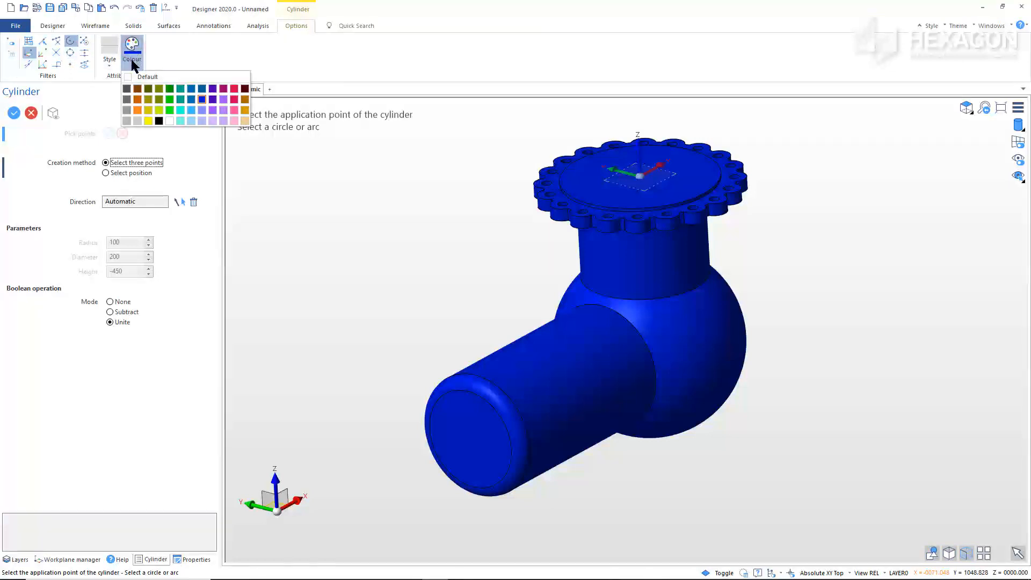
{"action": "left_click", "coordinate": [136, 105]}
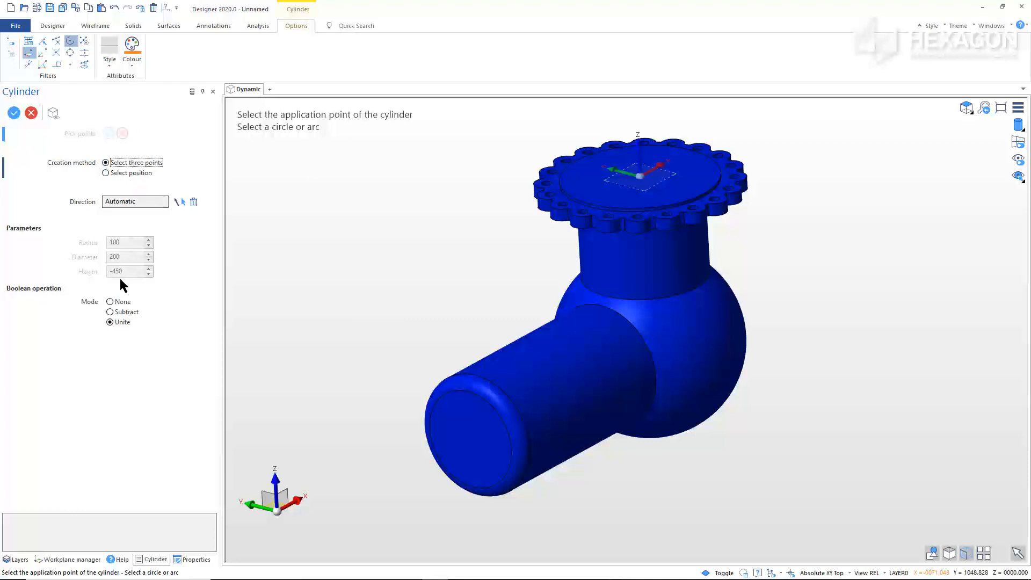
{"action": "left_click", "coordinate": [119, 302]}
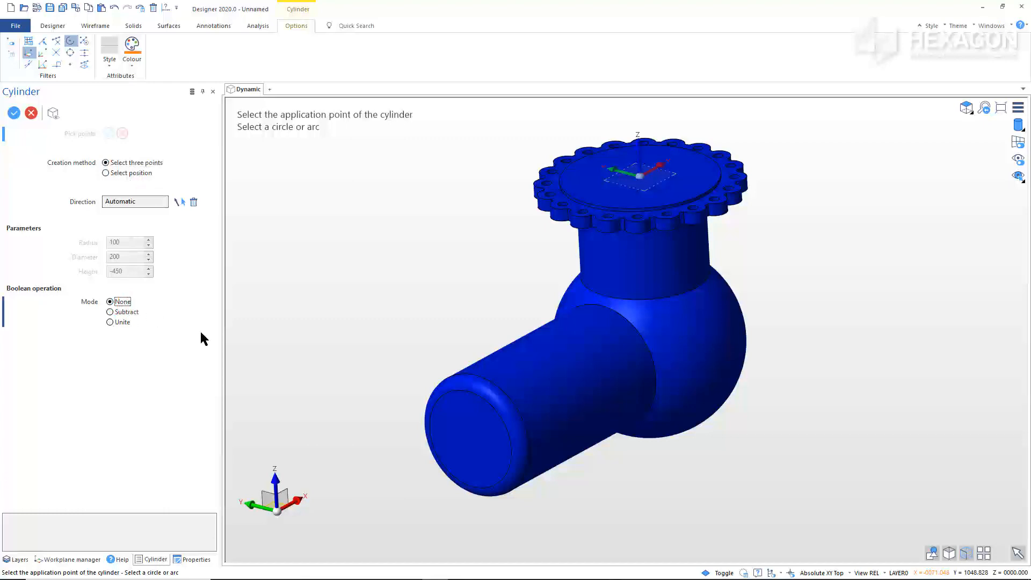
{"action": "left_click", "coordinate": [439, 400]}
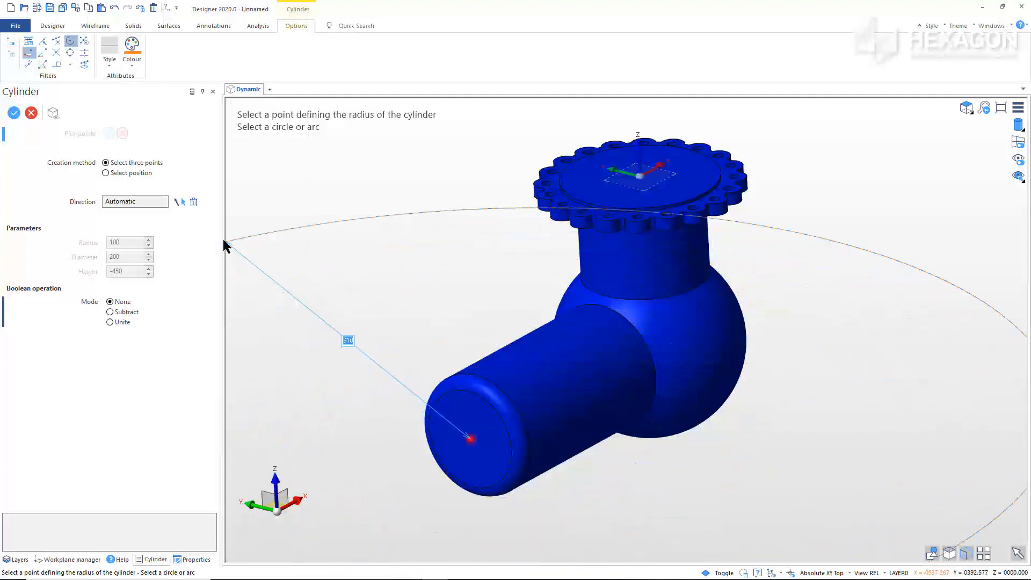
{"action": "left_click", "coordinate": [180, 202]}
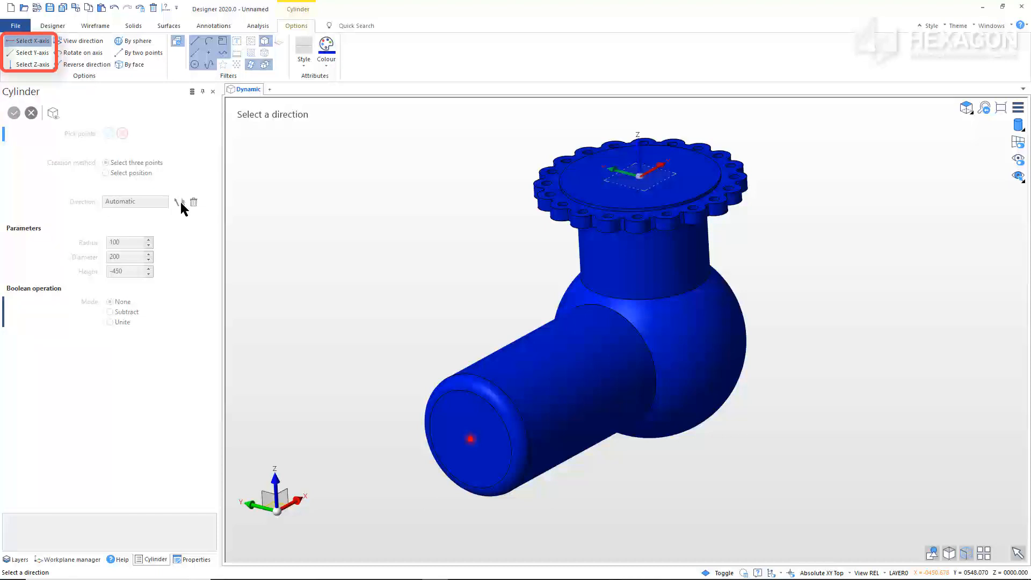
{"action": "right_click", "coordinate": [245, 234]}
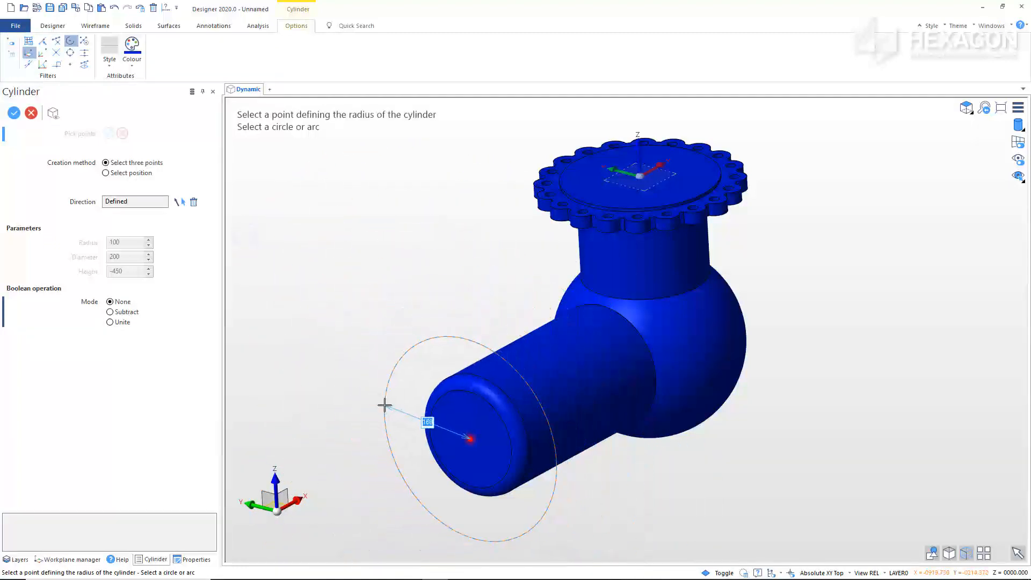
{"action": "type", "text": "20"}
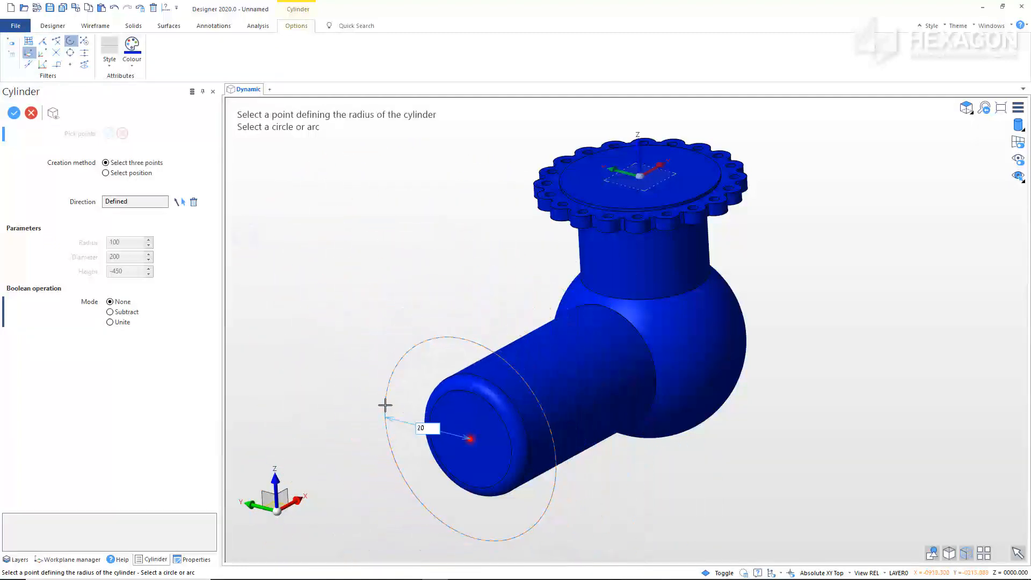
{"action": "right_click", "coordinate": [385, 405]}
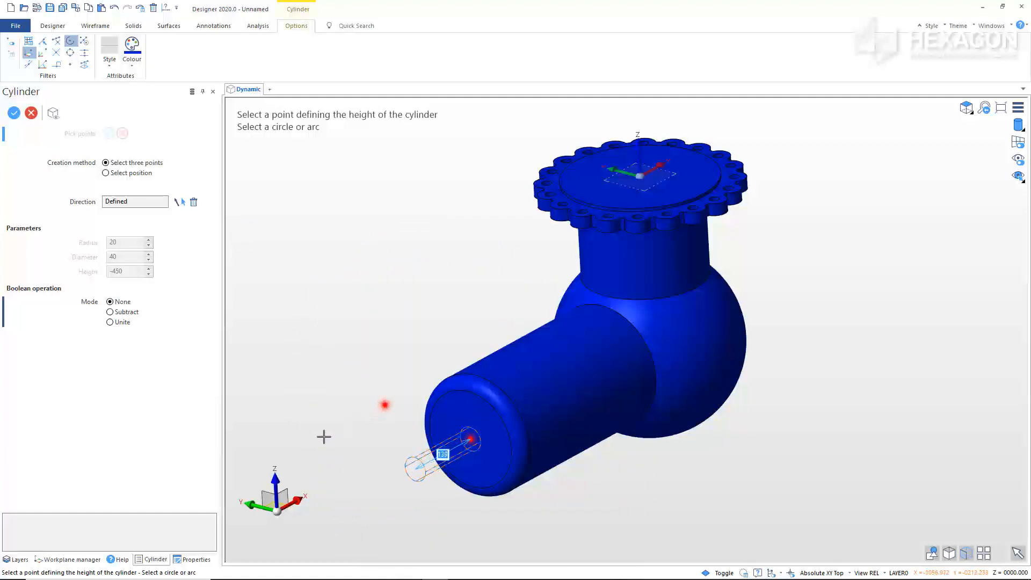
{"action": "type", "text": "200"}
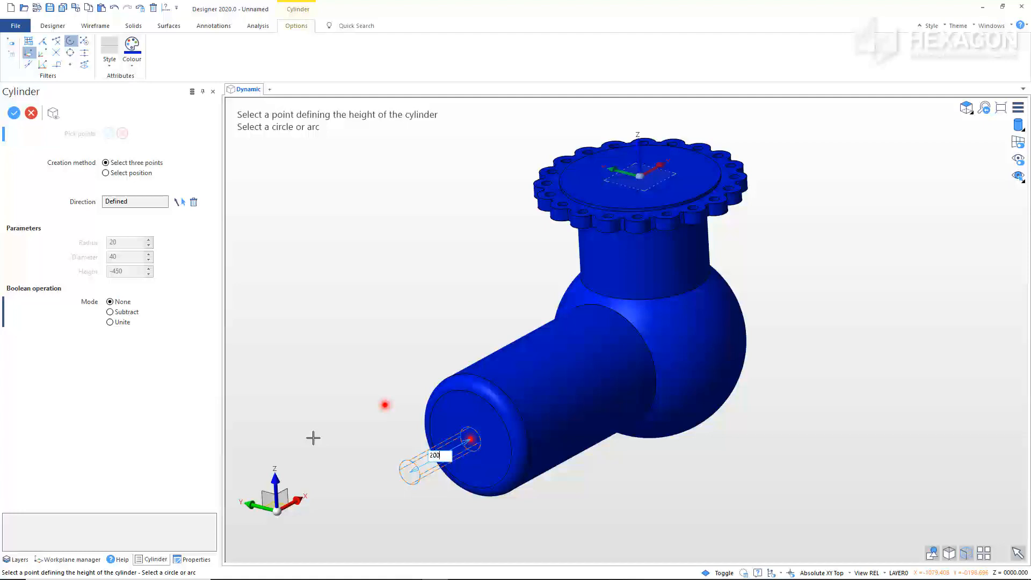
{"action": "key", "text": "Return"}
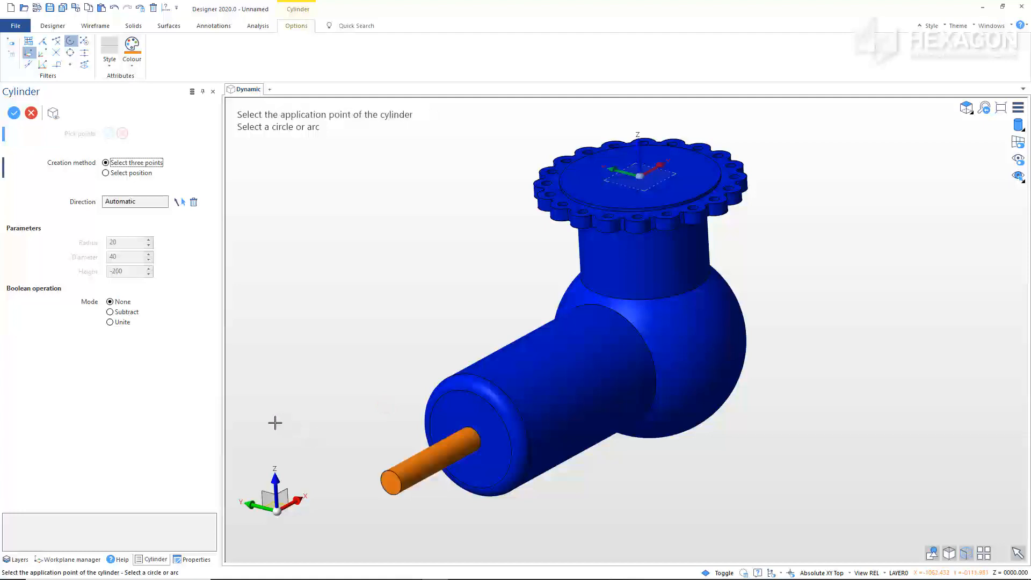
{"action": "key", "text": "Escape"}
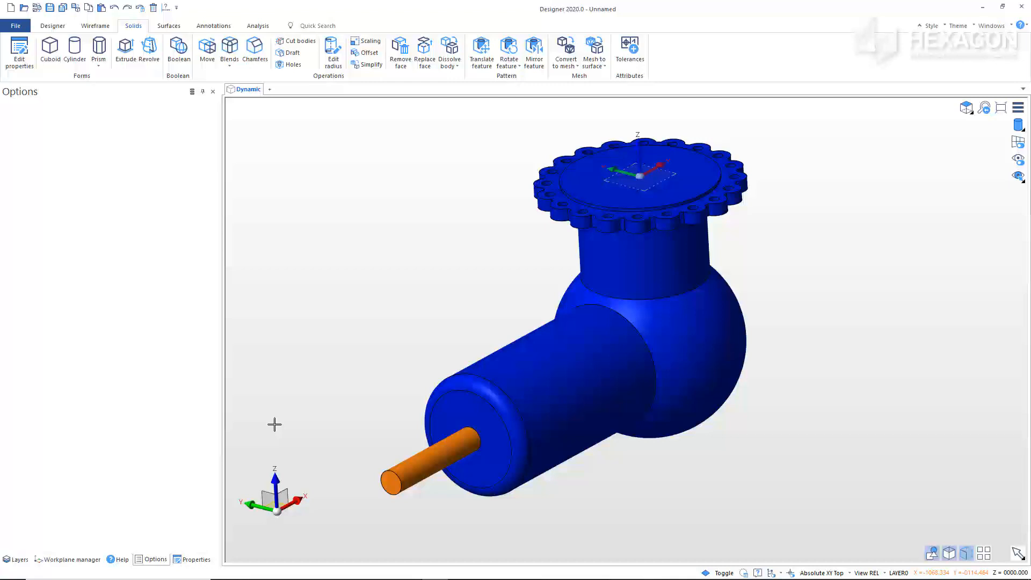
Step: Move the small orange cylinder incrementally by 100 along the X axis, without copying it
{"action": "left_click", "coordinate": [52, 26]}
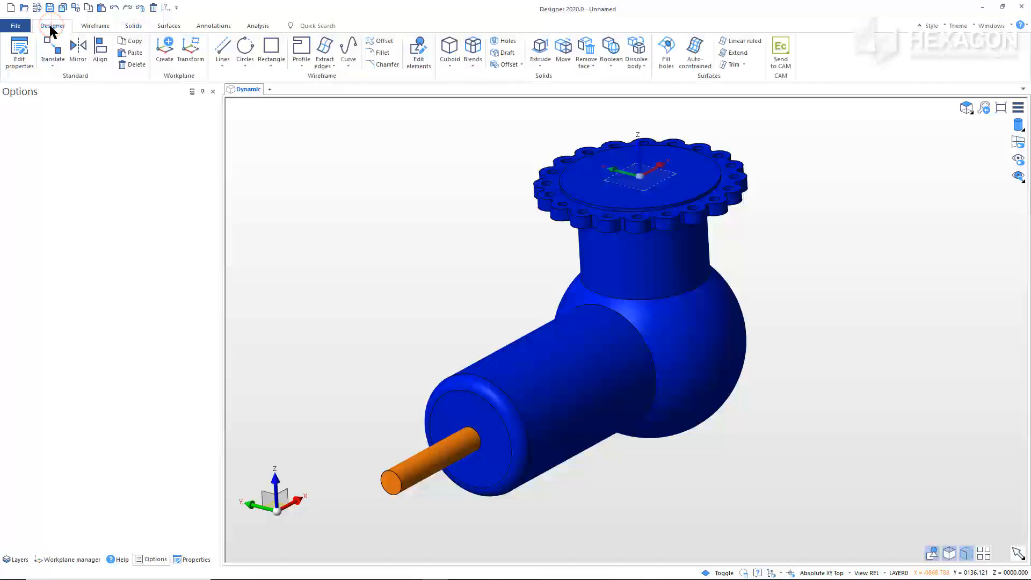
{"action": "left_click", "coordinate": [56, 50]}
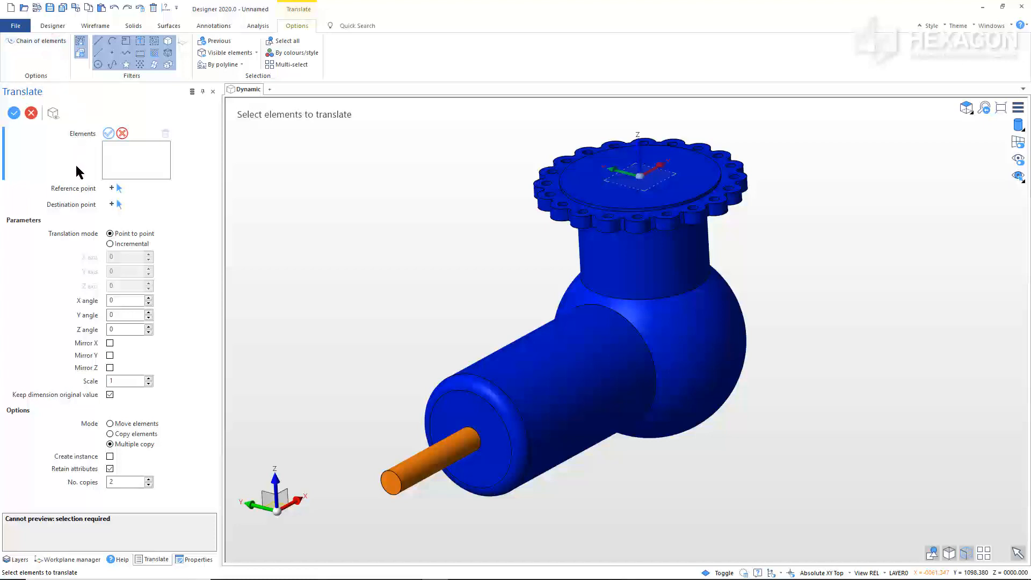
{"action": "left_click", "coordinate": [110, 244]}
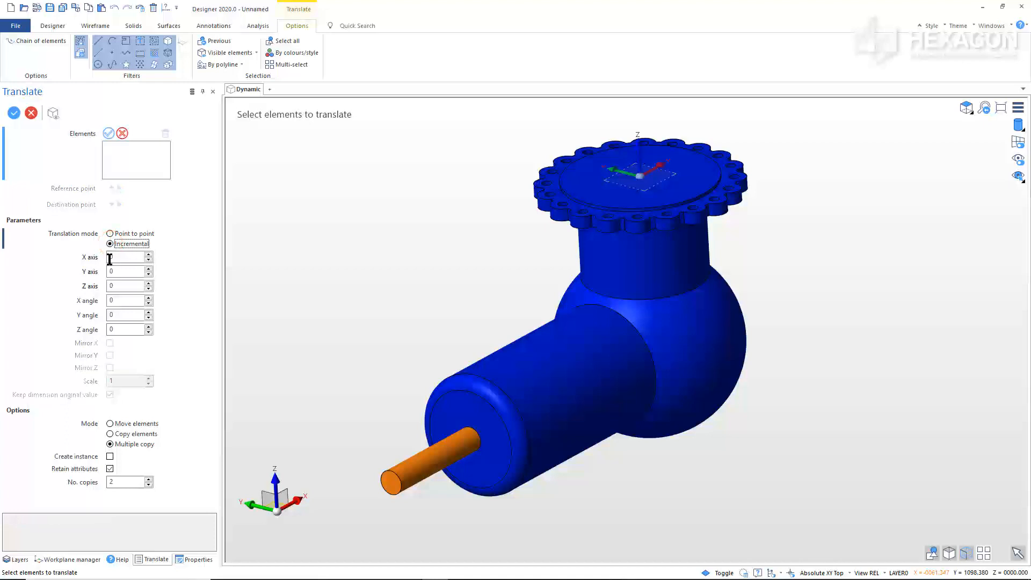
{"action": "left_click", "coordinate": [110, 423]}
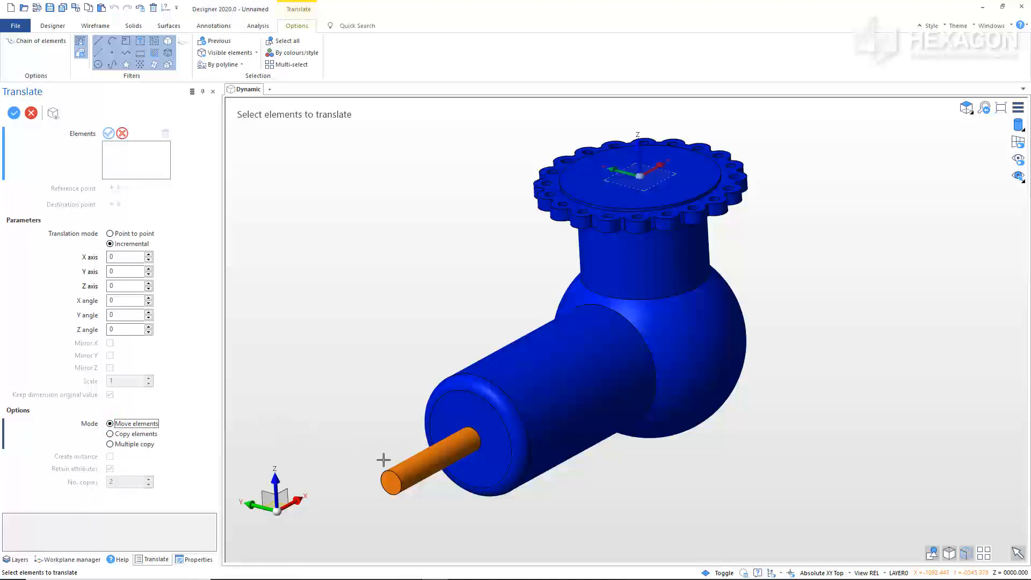
{"action": "left_click", "coordinate": [411, 469]}
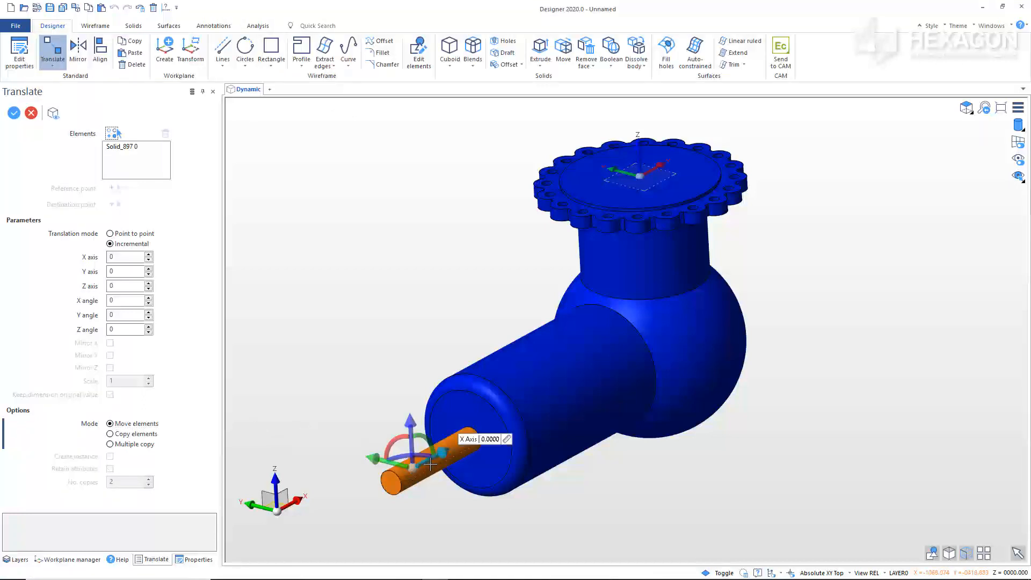
{"action": "left_click", "coordinate": [490, 441]}
{"action": "type", "text": "100"}
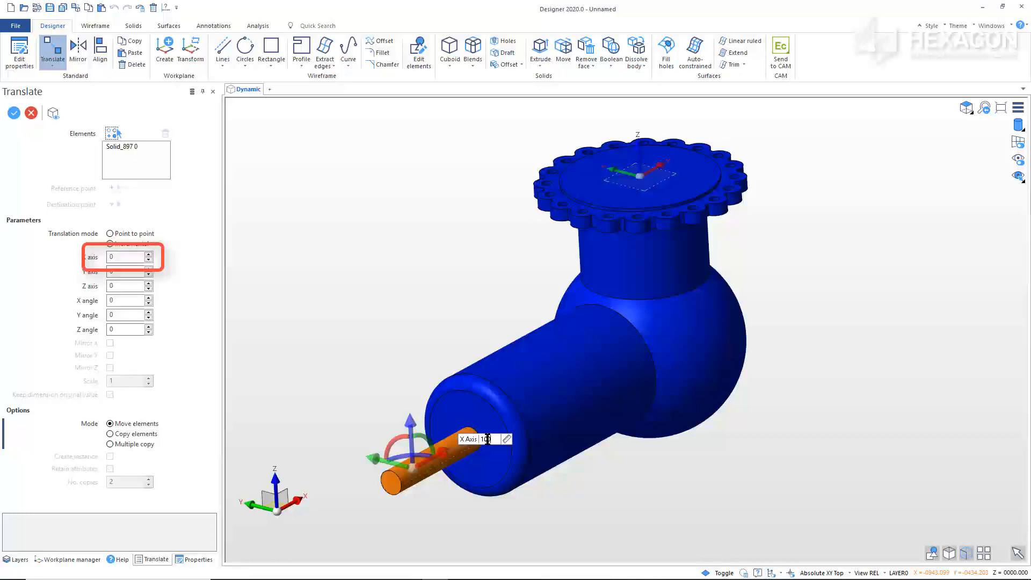
{"action": "key", "text": "Return"}
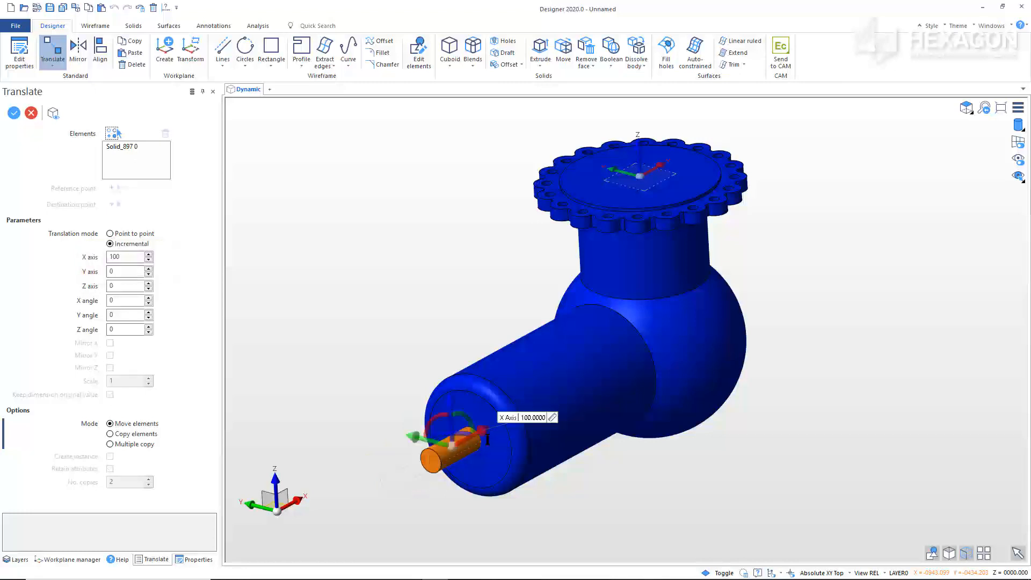
{"action": "right_click", "coordinate": [377, 385]}
{"action": "right_click", "coordinate": [378, 385]}
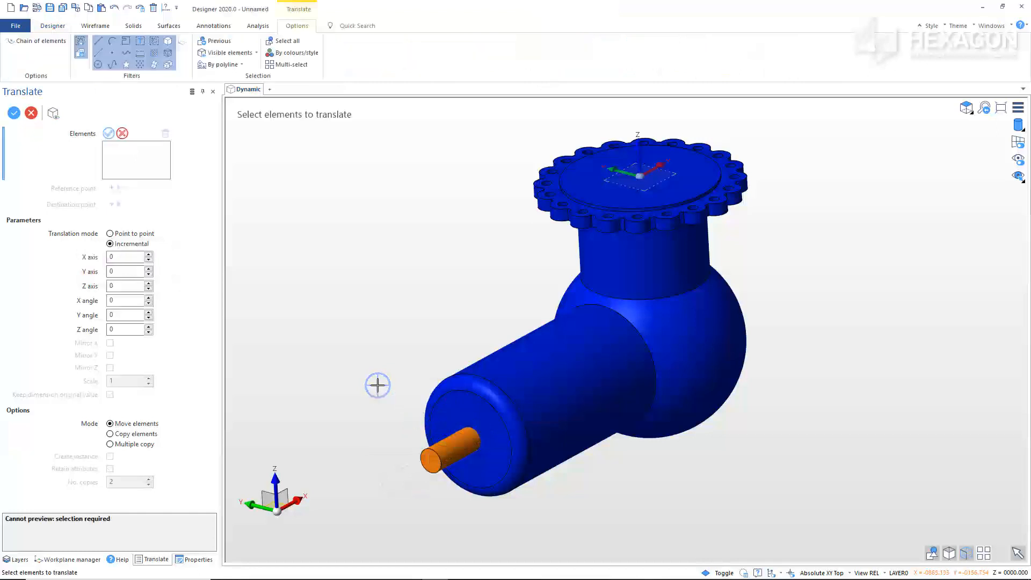
{"action": "right_click", "coordinate": [377, 385]}
{"action": "right_click", "coordinate": [378, 385]}
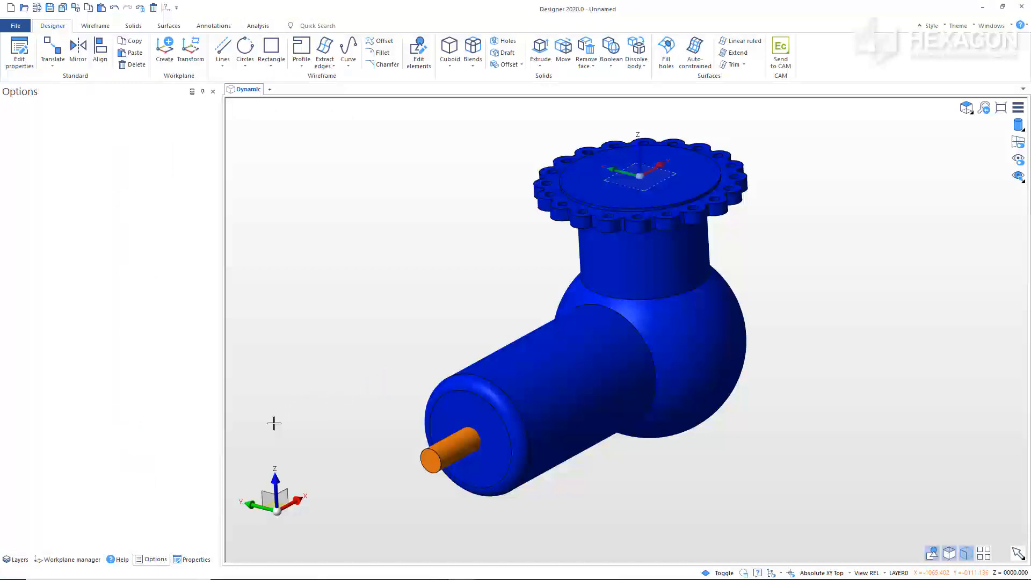
Step: Position a three-point subtracting cuboid, applied at its Y axis edge centre, 15 along the orange cylinder from the top of its free end edge
{"action": "scroll", "coordinate": [411, 435], "scroll_direction": "up", "scroll_amount": 5}
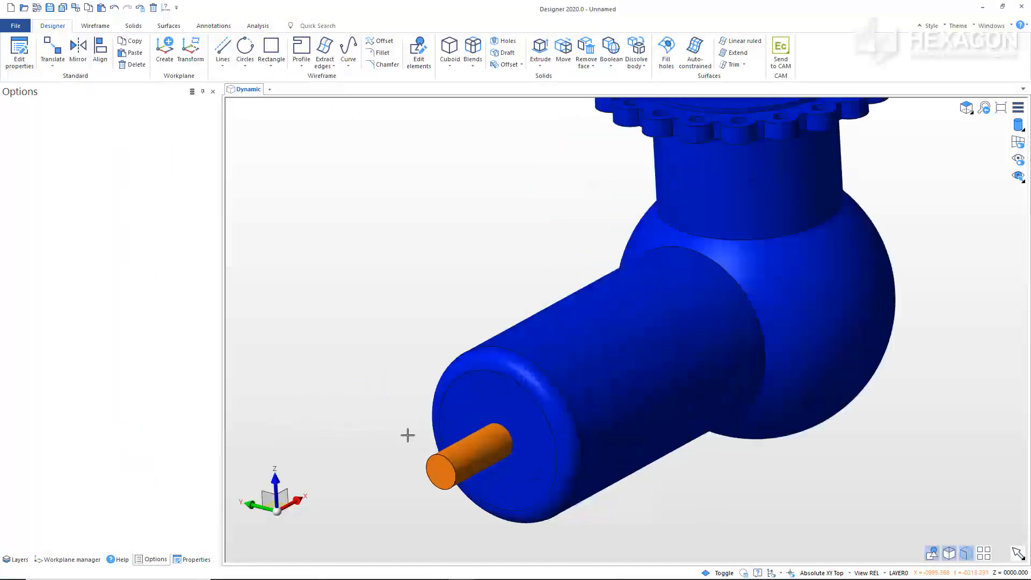
{"action": "scroll", "coordinate": [428, 444], "scroll_direction": "up", "scroll_amount": 2}
{"action": "middle_click_drag", "start_coordinate": [428, 444], "coordinate": [422, 363]}
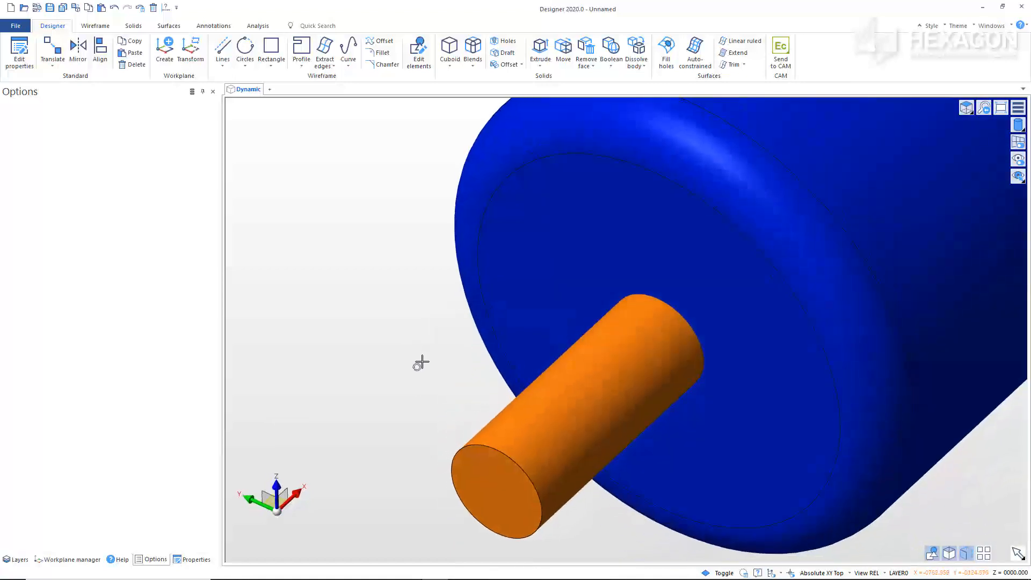
{"action": "left_click", "coordinate": [133, 27]}
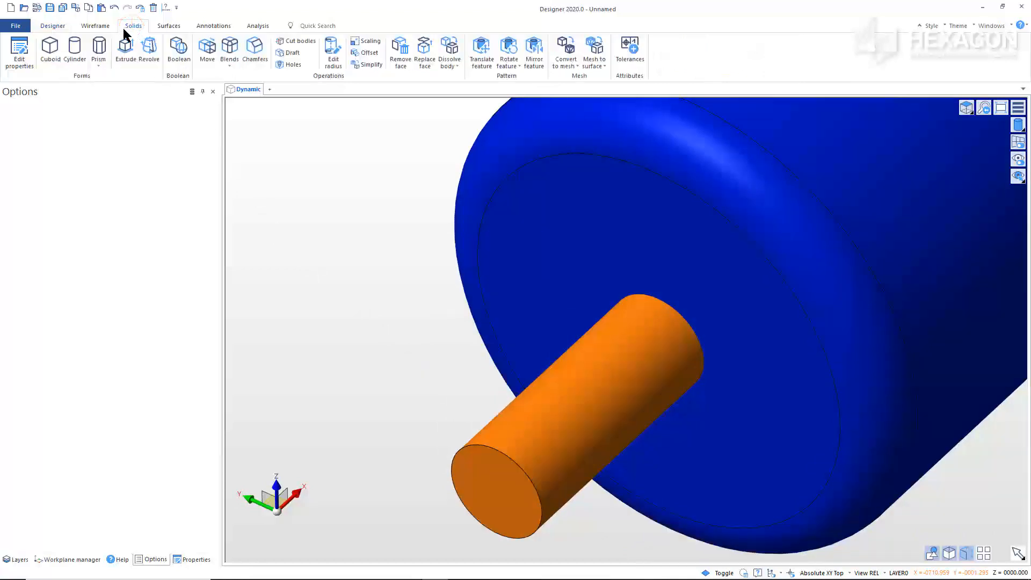
{"action": "left_click", "coordinate": [50, 51]}
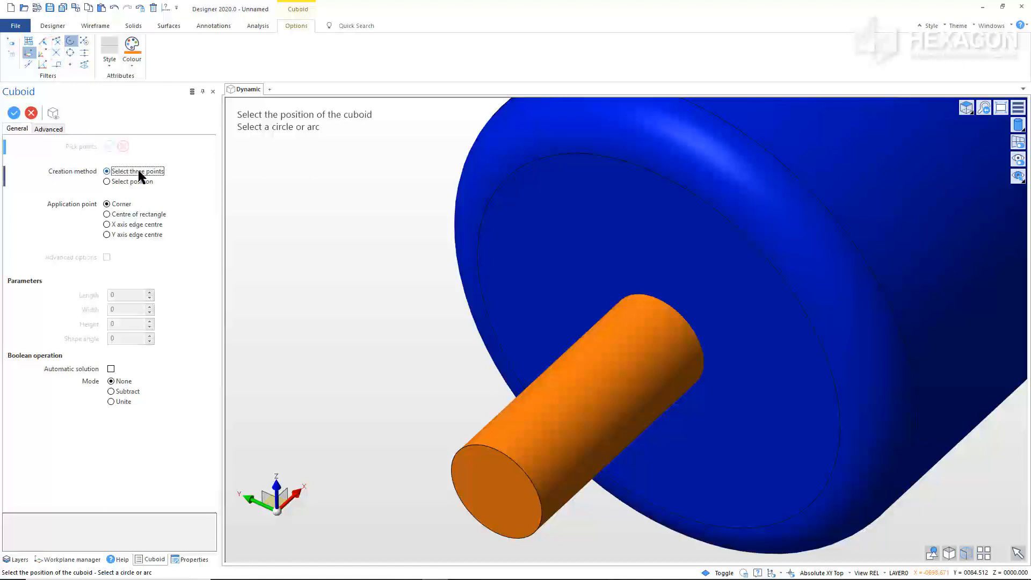
{"action": "left_click", "coordinate": [122, 235]}
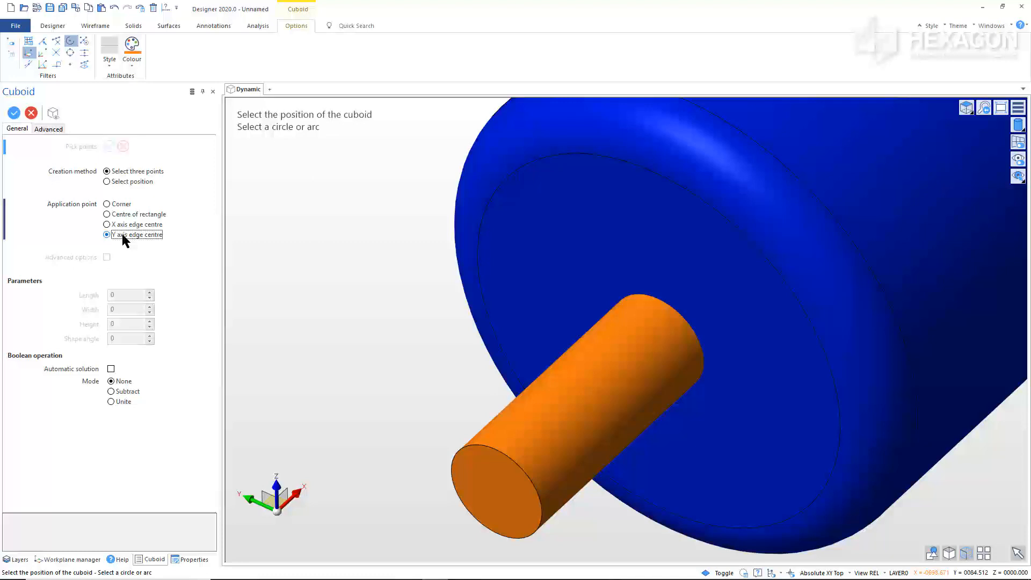
{"action": "left_click", "coordinate": [111, 391]}
{"action": "left_click", "coordinate": [84, 41]}
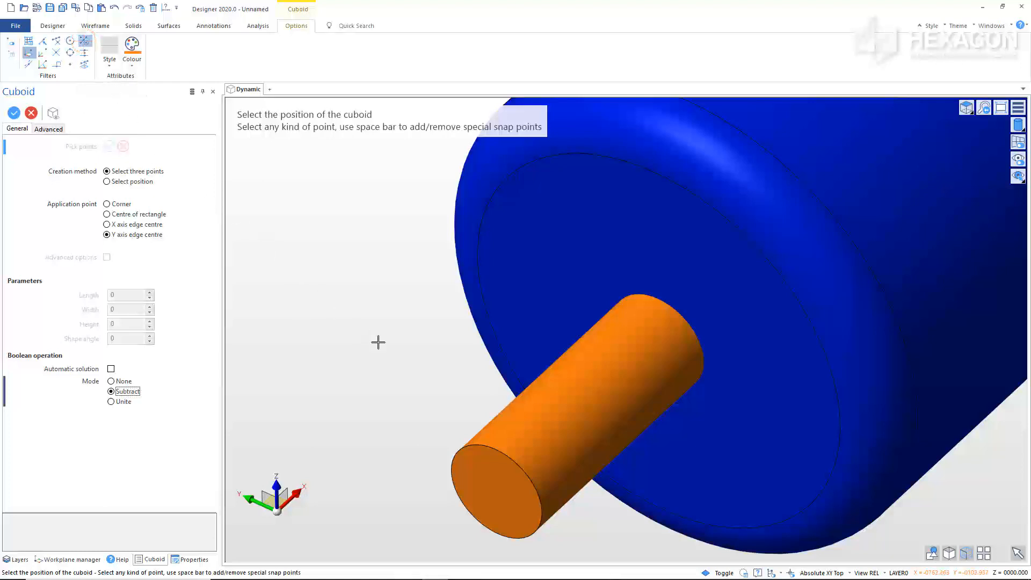
{"action": "left_click", "coordinate": [496, 448]}
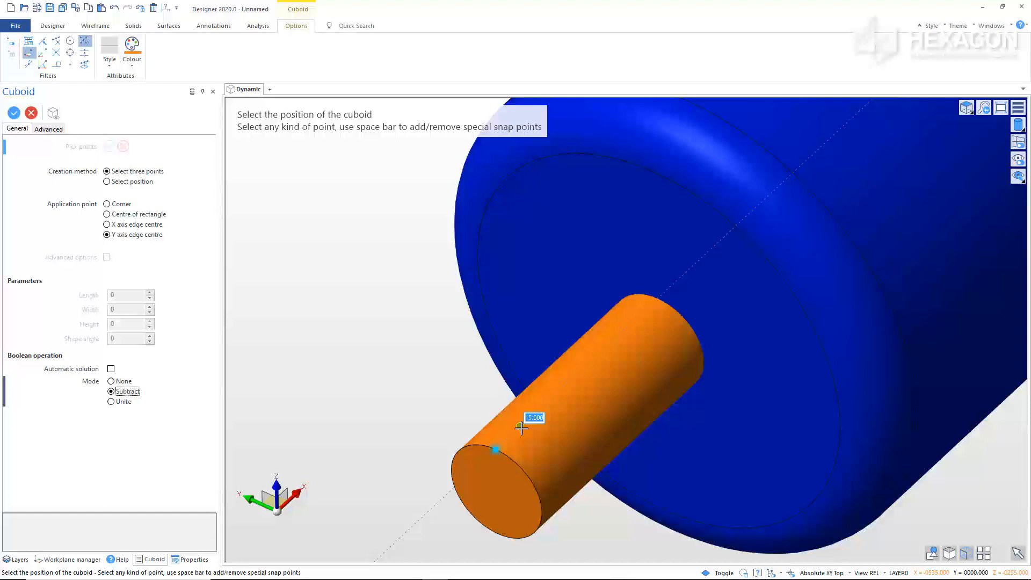
{"action": "left_click", "coordinate": [521, 428]}
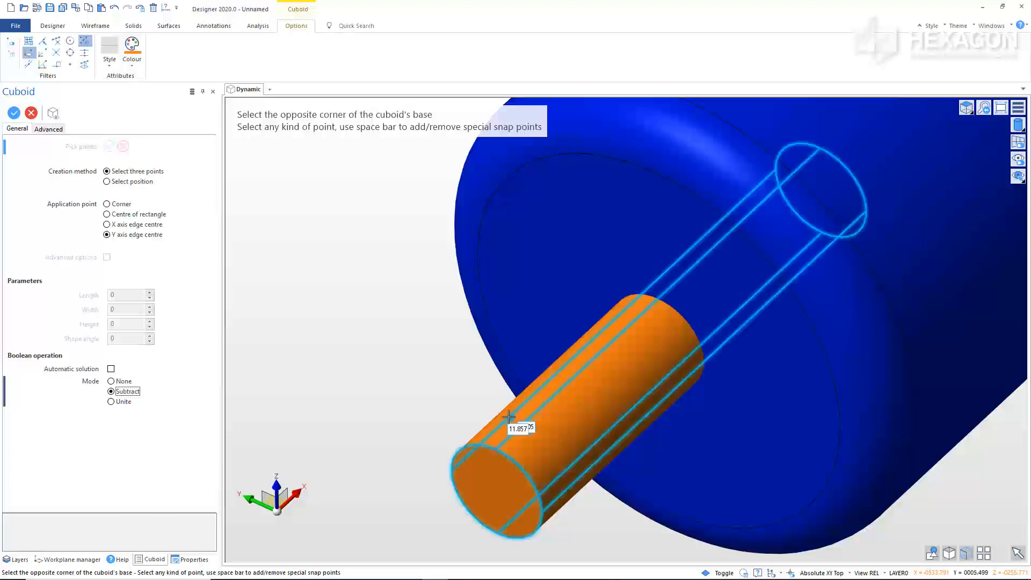
Step: Cut the cuboid pocket into the orange cylinder with a base 30 long and 10 wide, going 5 downward
{"action": "left_click", "coordinate": [29, 63]}
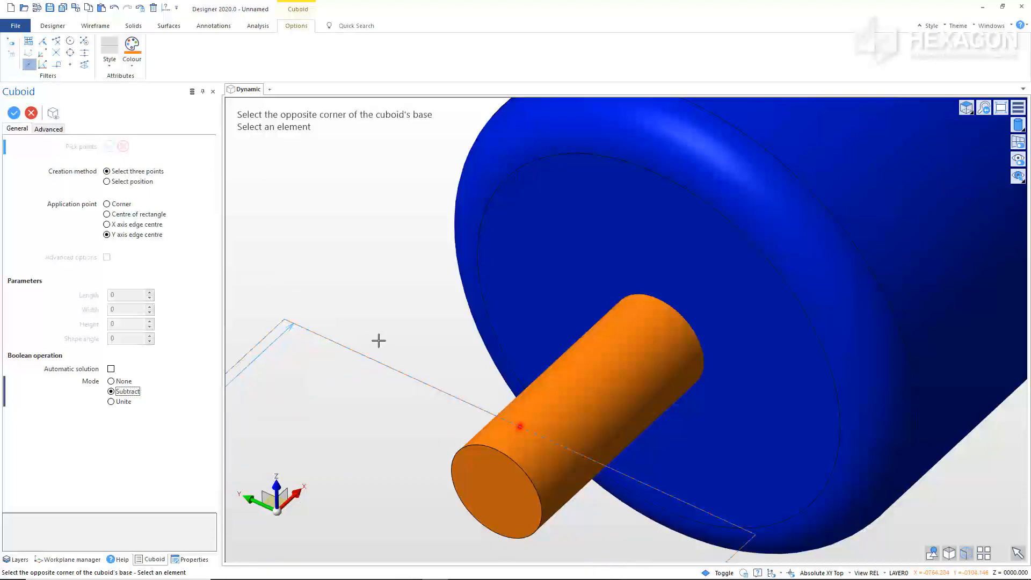
{"action": "scroll", "coordinate": [379, 339], "scroll_direction": "down", "scroll_amount": 5}
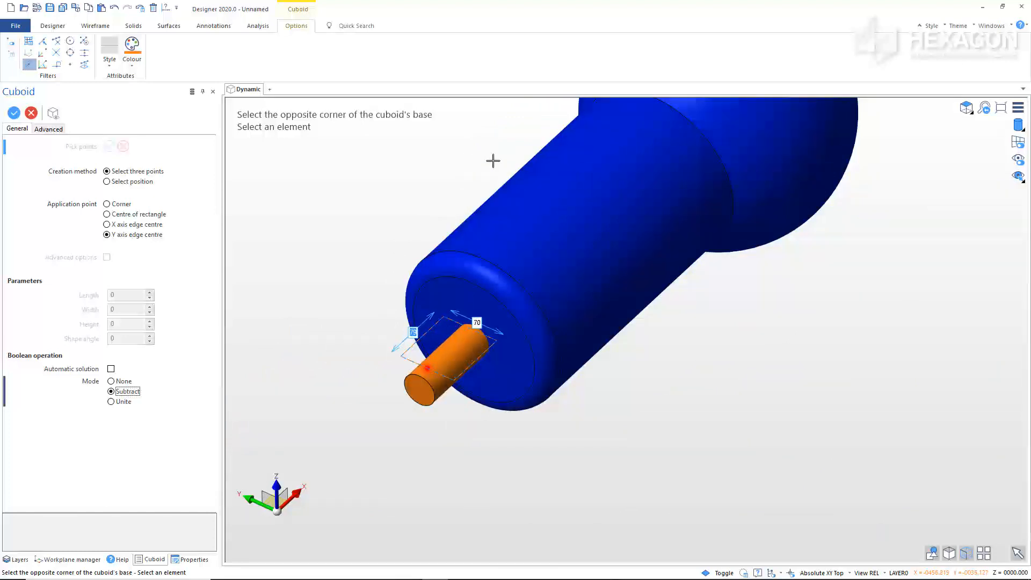
{"action": "type", "text": "30"}
{"action": "key", "text": "Tab"}
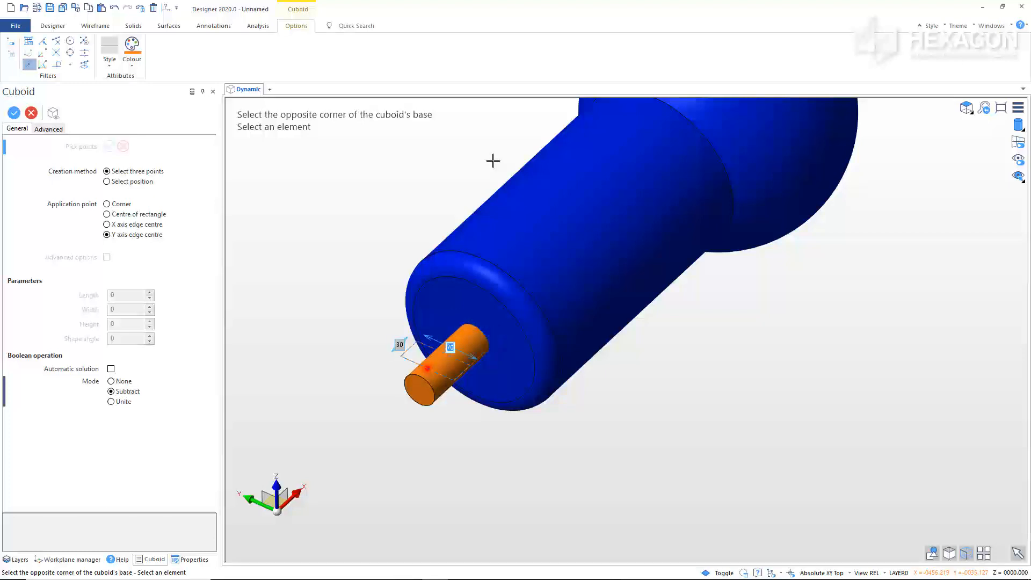
{"action": "type", "text": "10"}
{"action": "key", "text": "Return"}
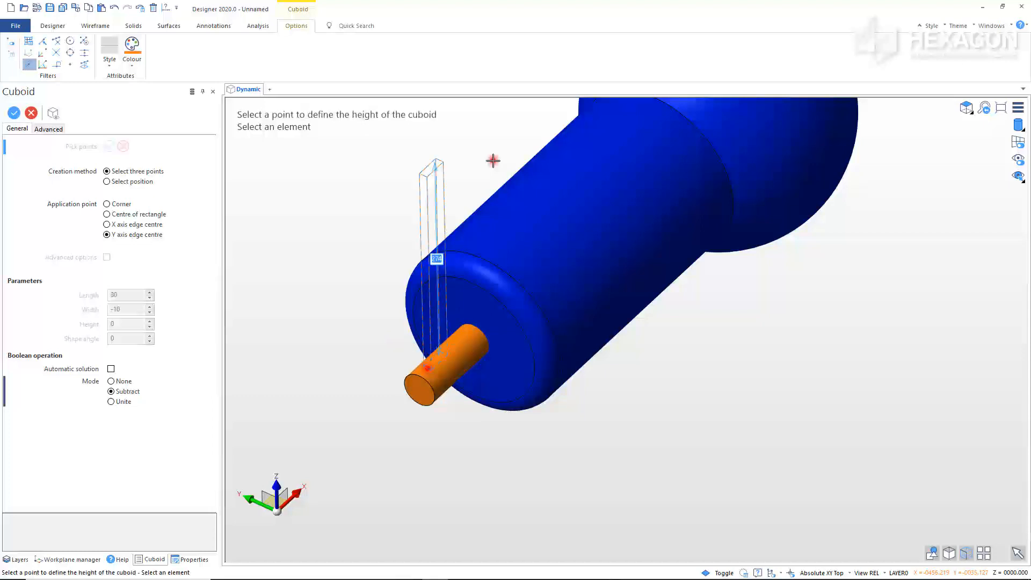
{"action": "left_click", "coordinate": [493, 160]}
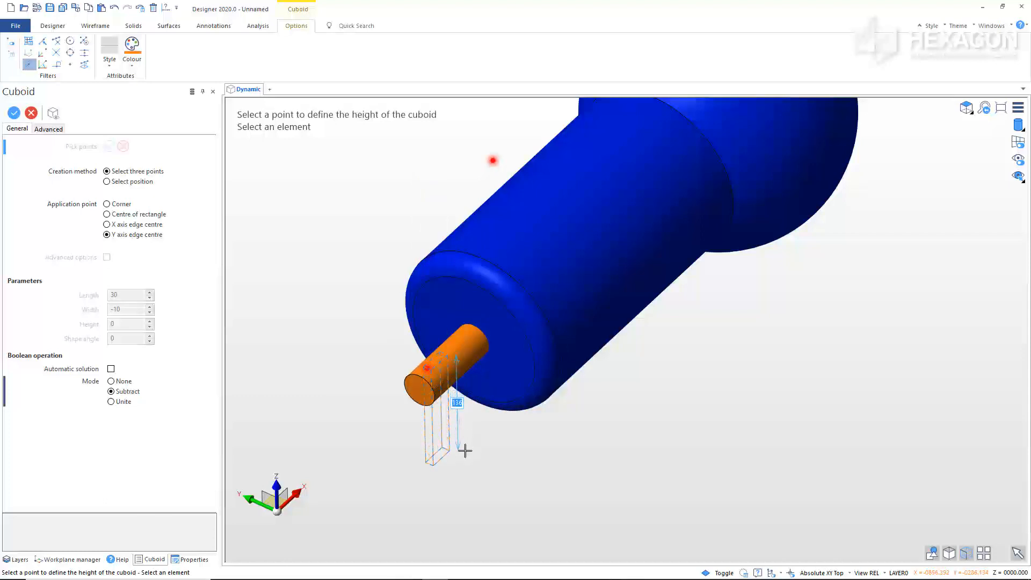
{"action": "type", "text": "5"}
{"action": "key", "text": "Return"}
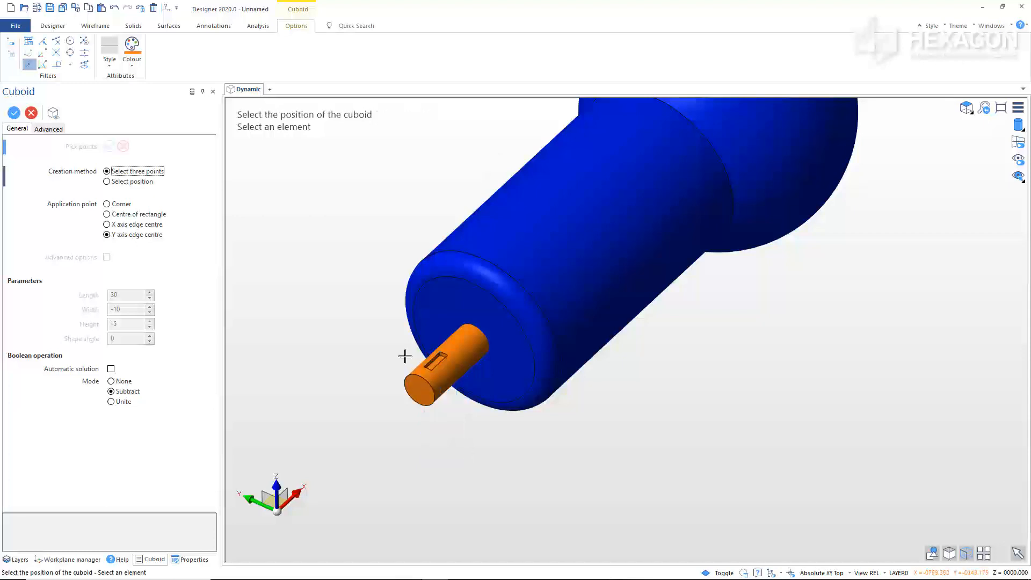
{"action": "scroll", "coordinate": [405, 354], "scroll_direction": "up", "scroll_amount": 5}
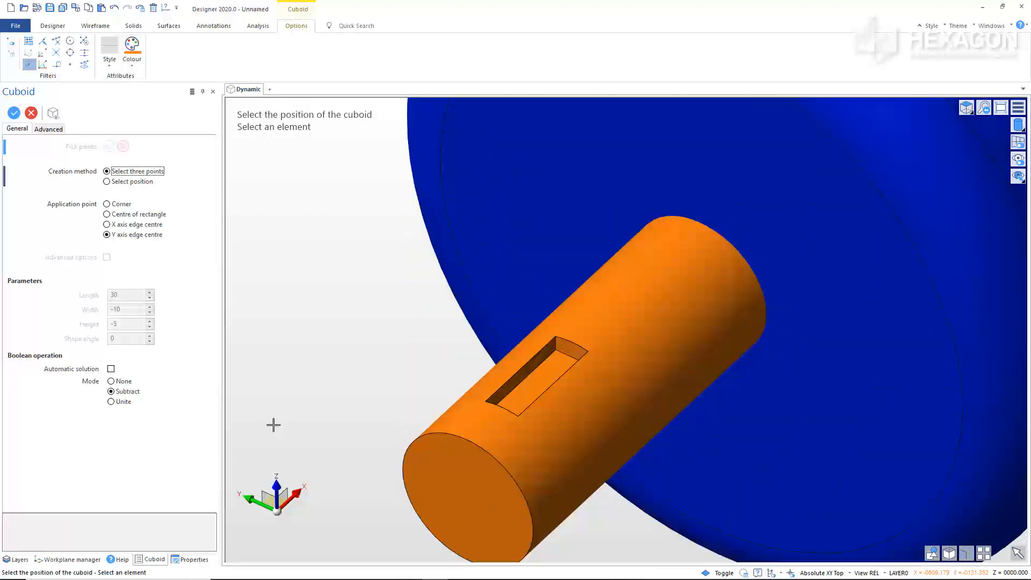
{"action": "right_click", "coordinate": [274, 424]}
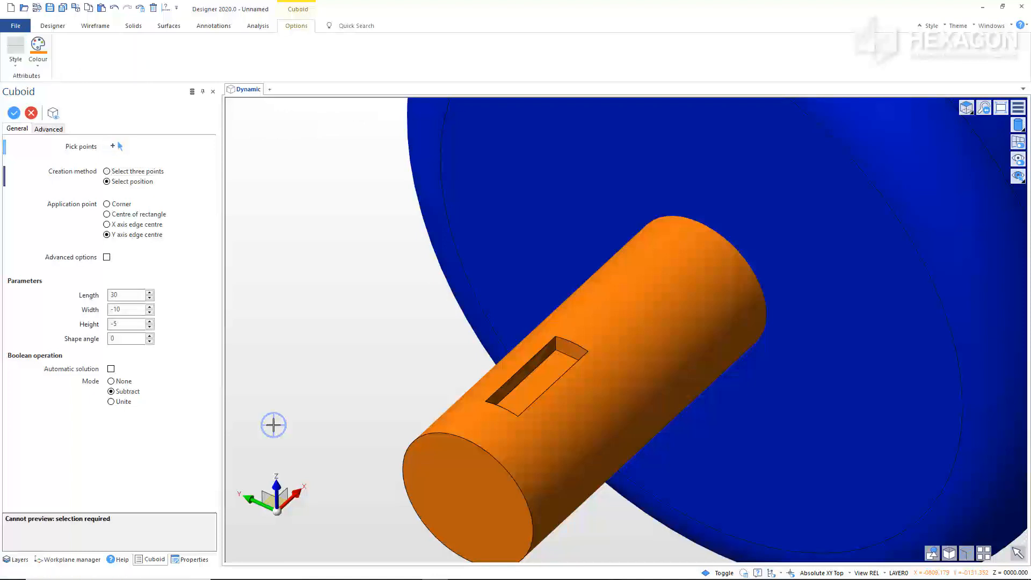
{"action": "right_click", "coordinate": [273, 424]}
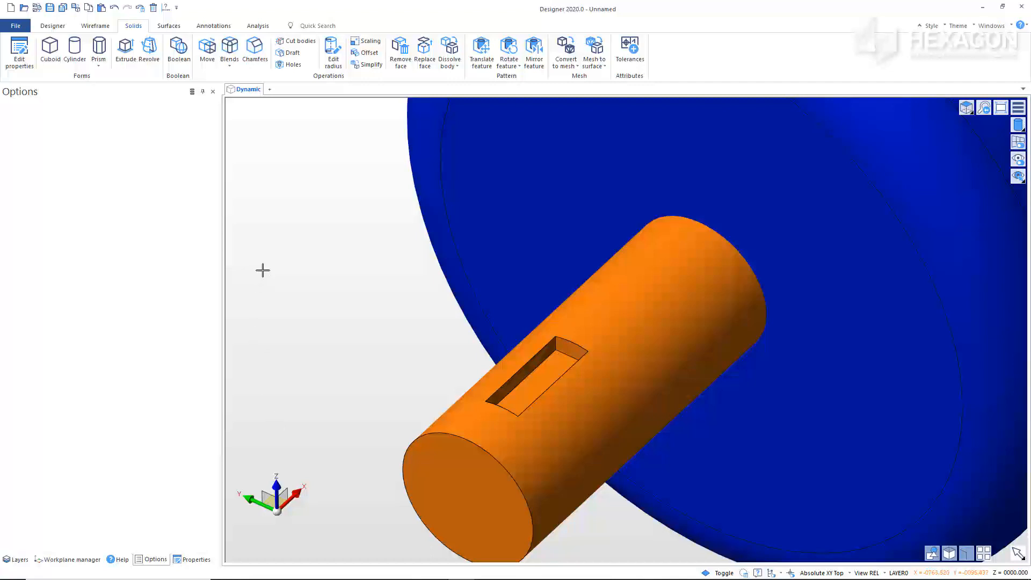
Step: Blend the pocket's four edges leading away from its floor with constant radius 5, measured as the Y distance from an end edge's midpoint to its corner
{"action": "left_click", "coordinate": [228, 48]}
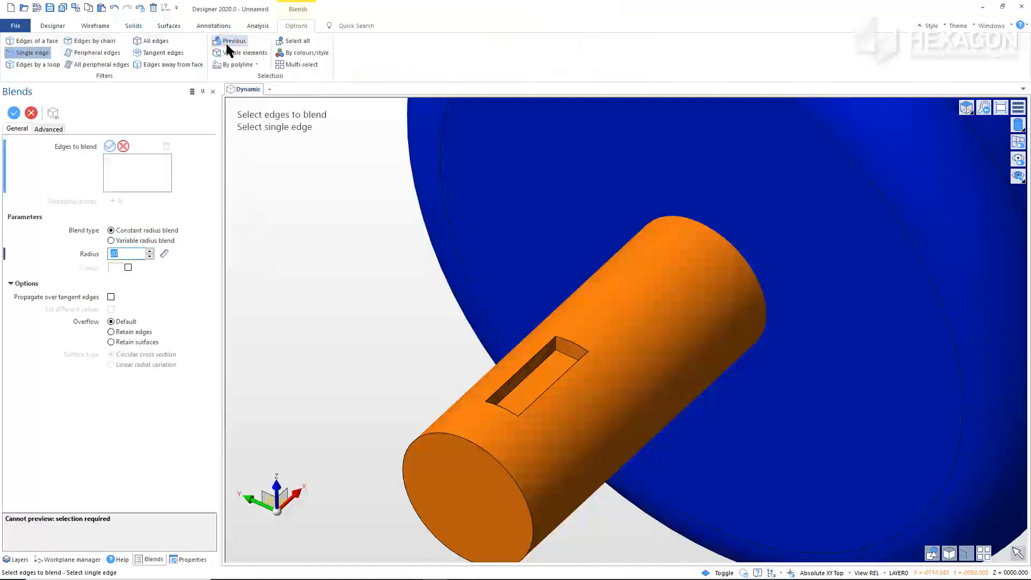
{"action": "left_click", "coordinate": [166, 65]}
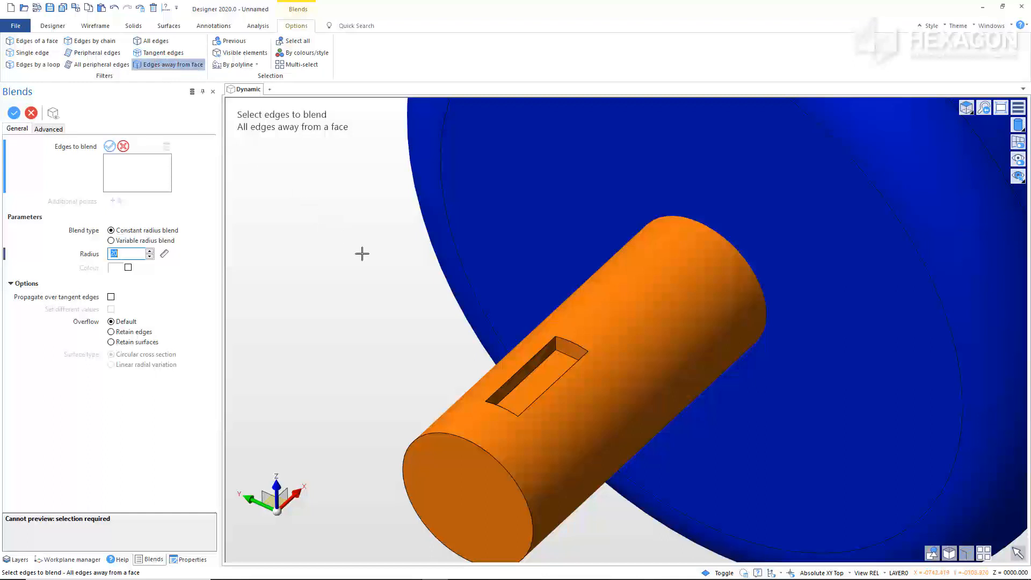
{"action": "left_click", "coordinate": [530, 392]}
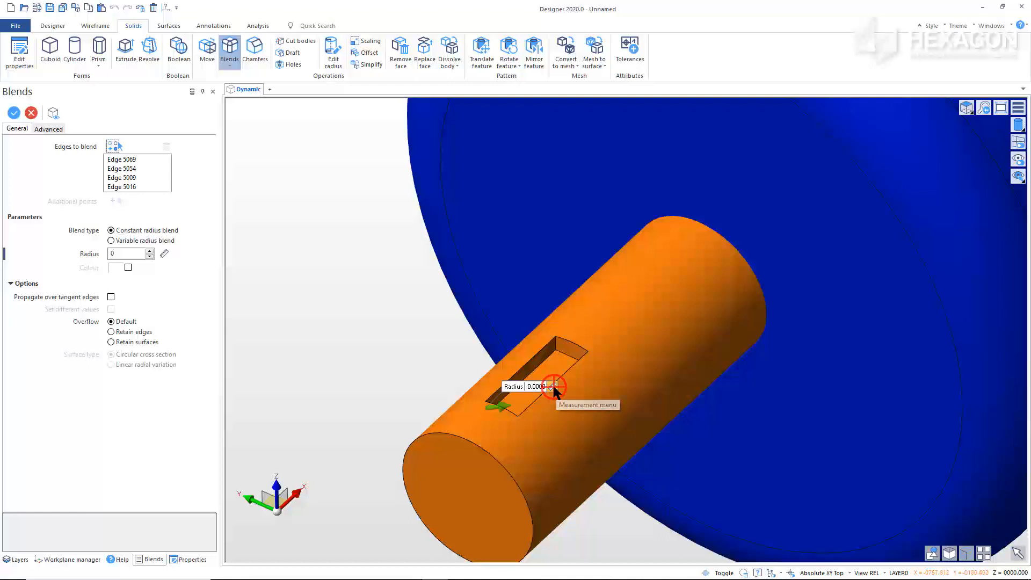
{"action": "left_click", "coordinate": [553, 386]}
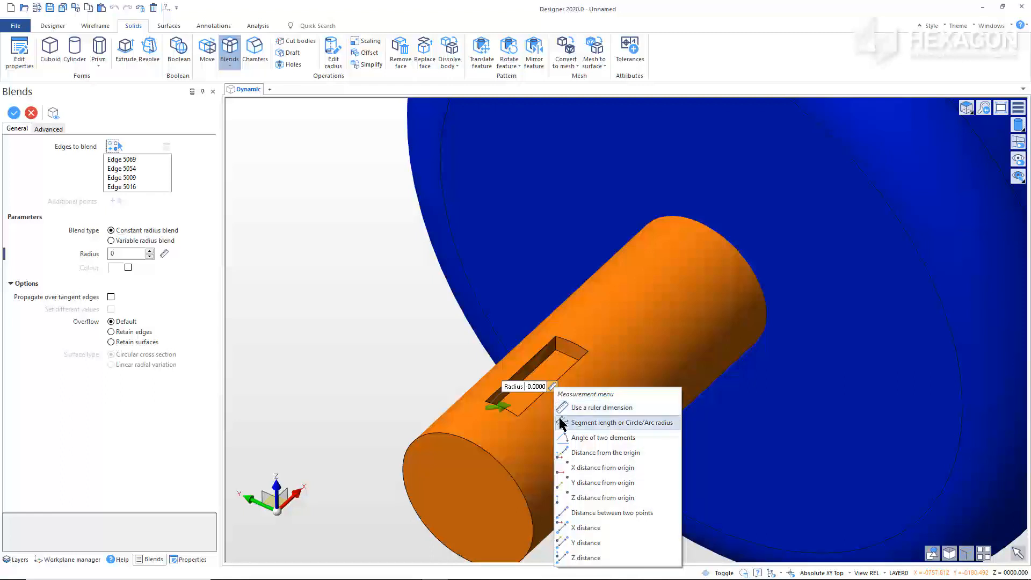
{"action": "left_click", "coordinate": [585, 543]}
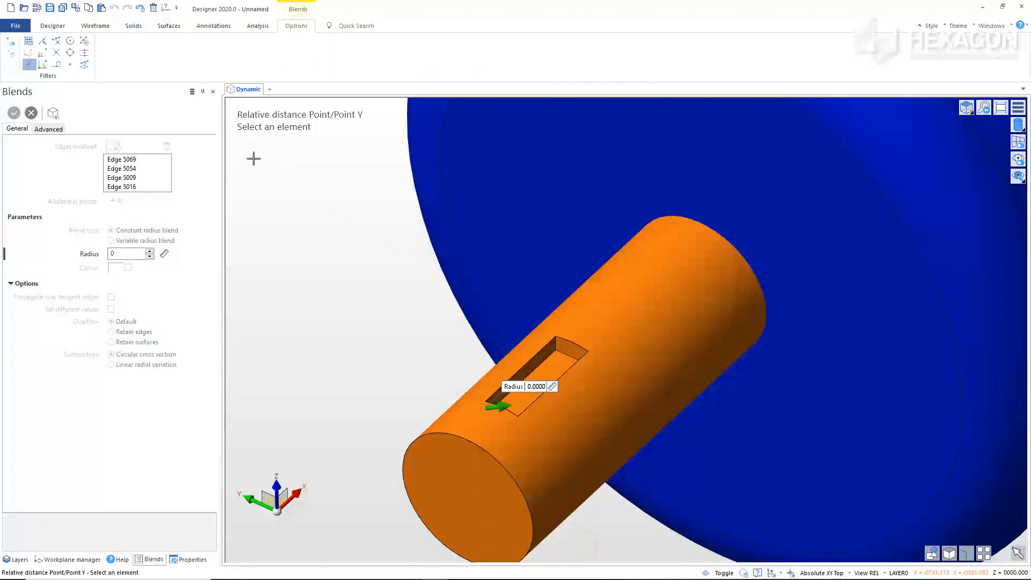
{"action": "left_click", "coordinate": [84, 41]}
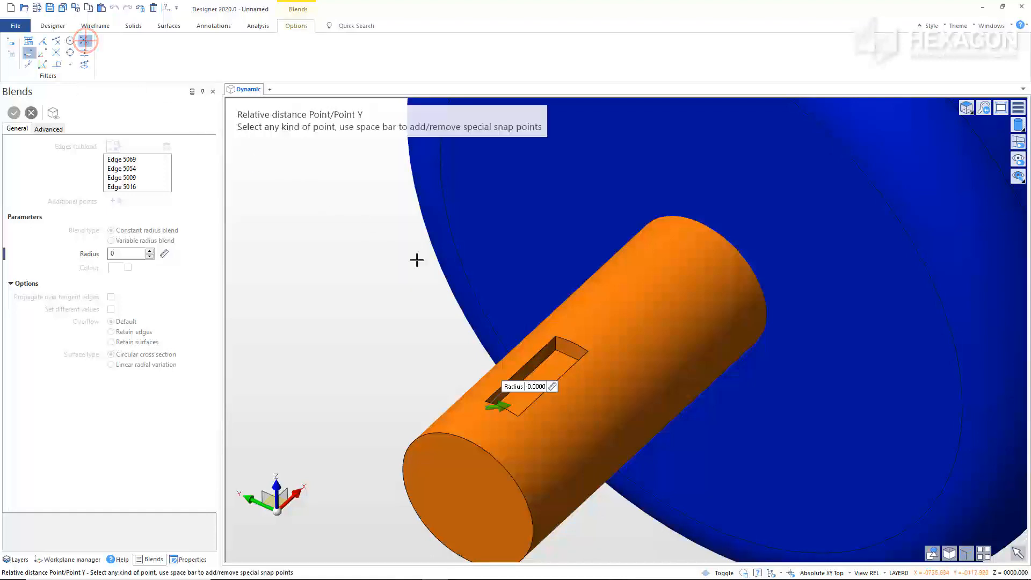
{"action": "left_click", "coordinate": [570, 357]}
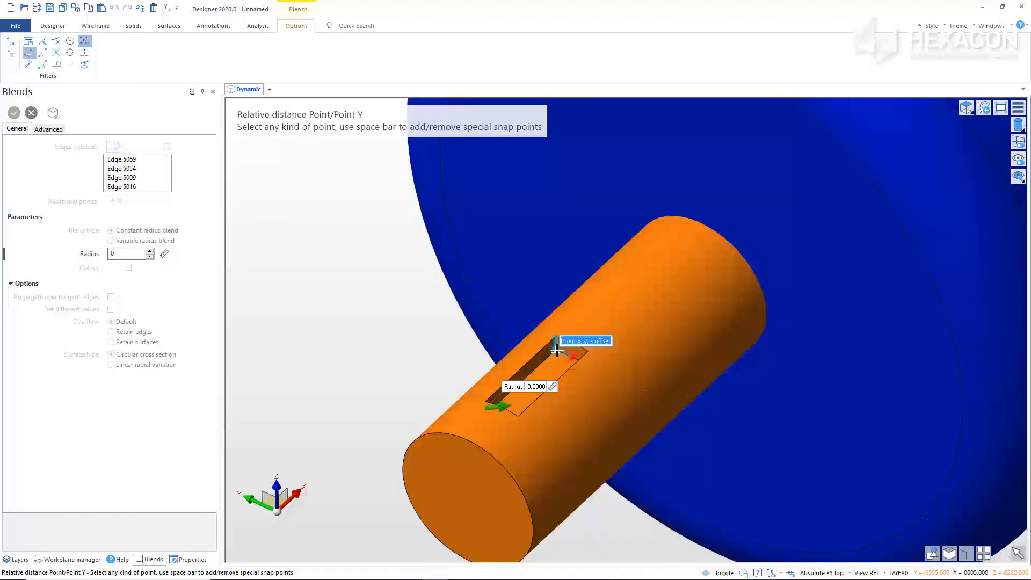
{"action": "left_click", "coordinate": [556, 350]}
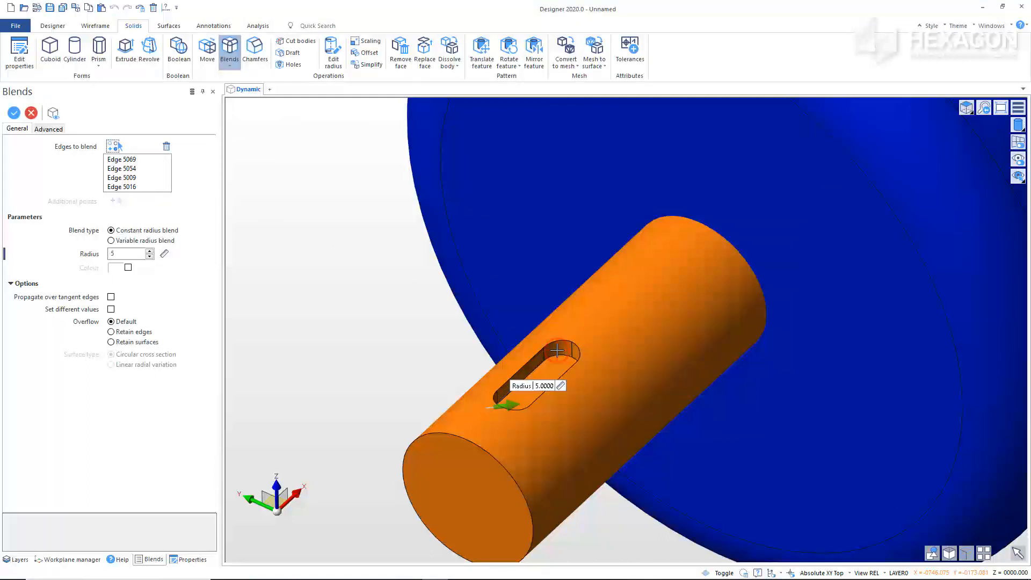
{"action": "left_click", "coordinate": [274, 424]}
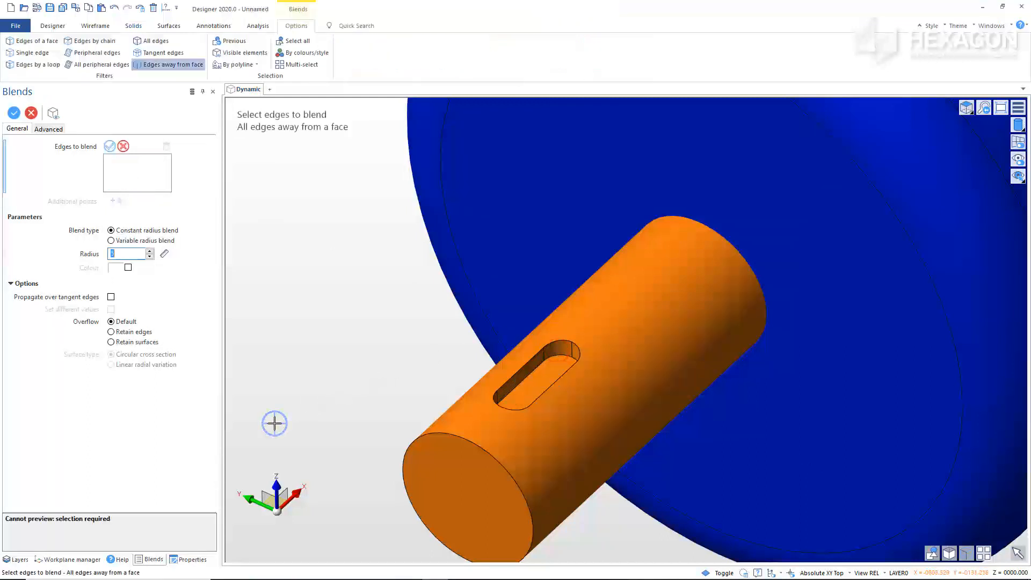
Step: Choose the keyway's floor face in the orange shaft as the profile to extrude, with light pink as the colour
{"action": "right_click", "coordinate": [274, 423]}
{"action": "right_click", "coordinate": [275, 423]}
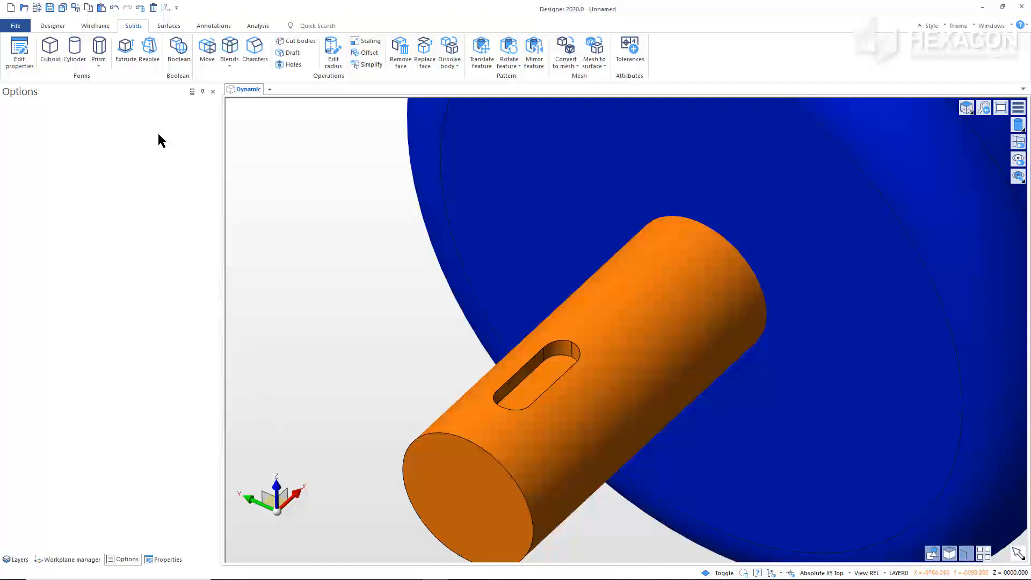
{"action": "left_click", "coordinate": [124, 58]}
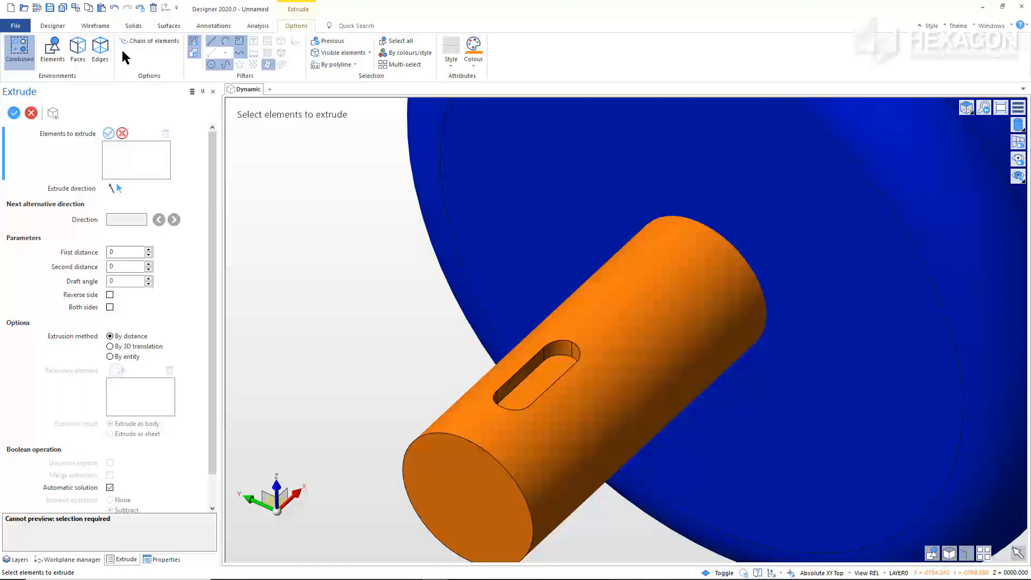
{"action": "left_click", "coordinate": [77, 49]}
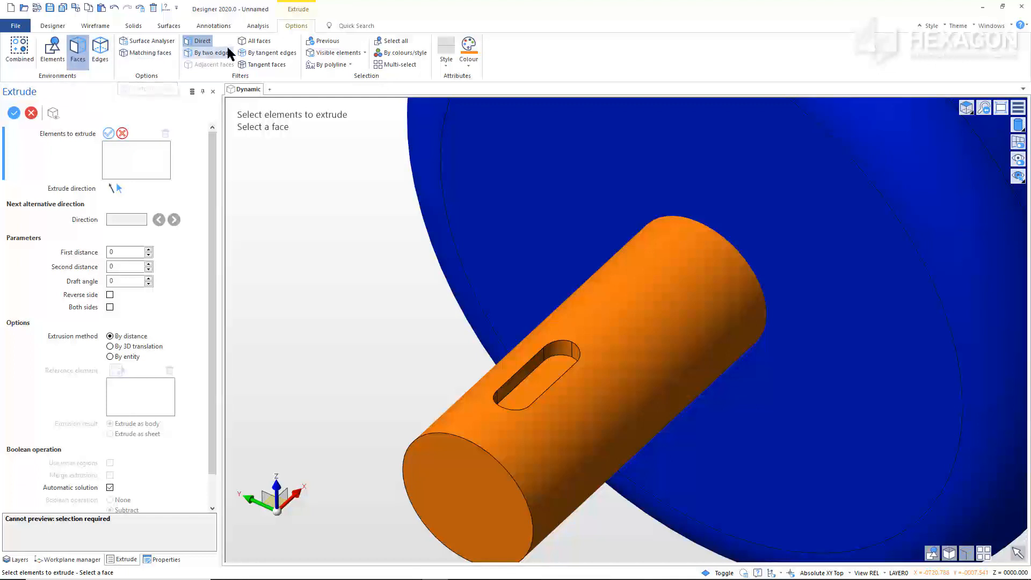
{"action": "left_click", "coordinate": [468, 52]}
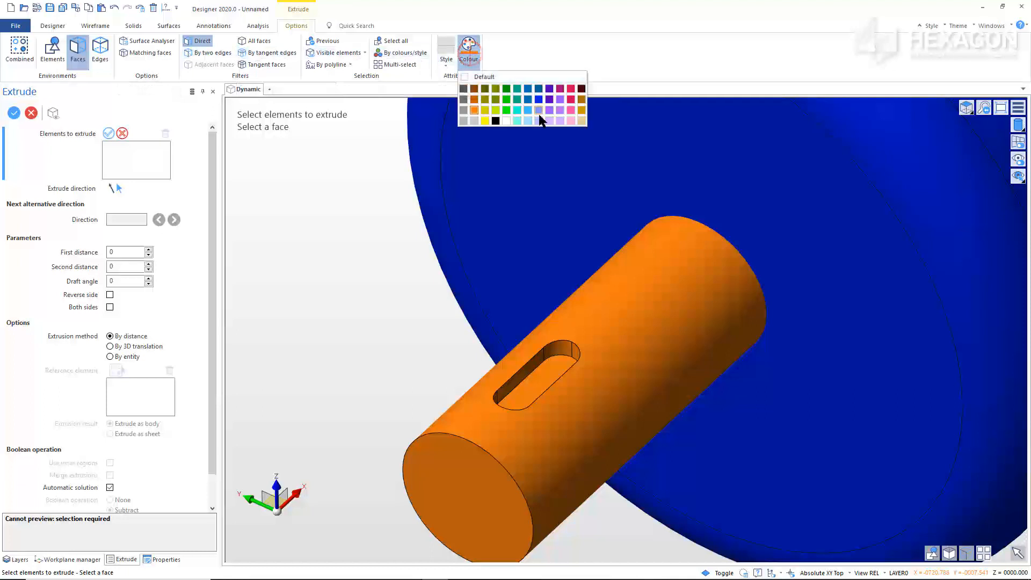
{"action": "left_click", "coordinate": [569, 119]}
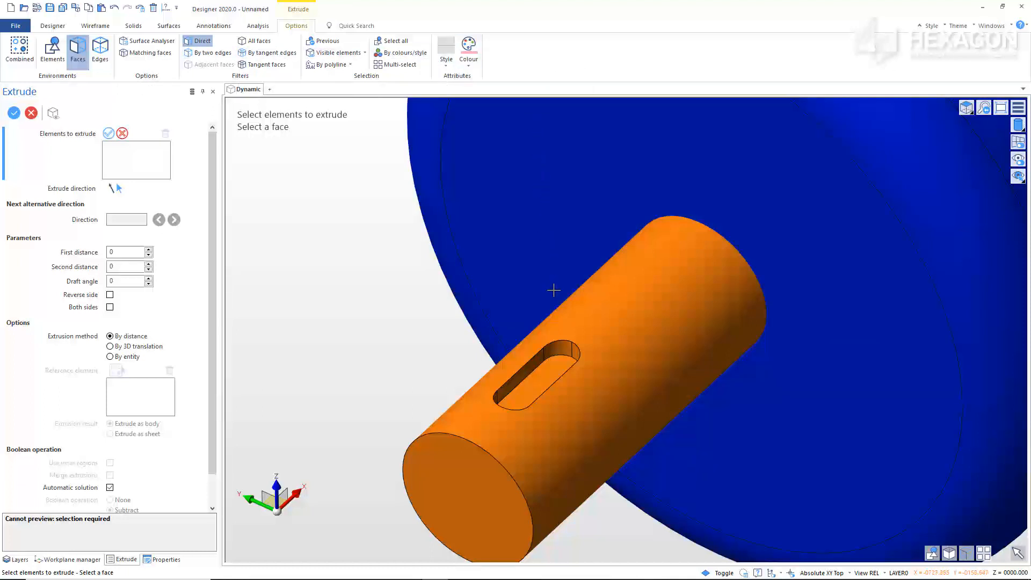
{"action": "left_click", "coordinate": [550, 376]}
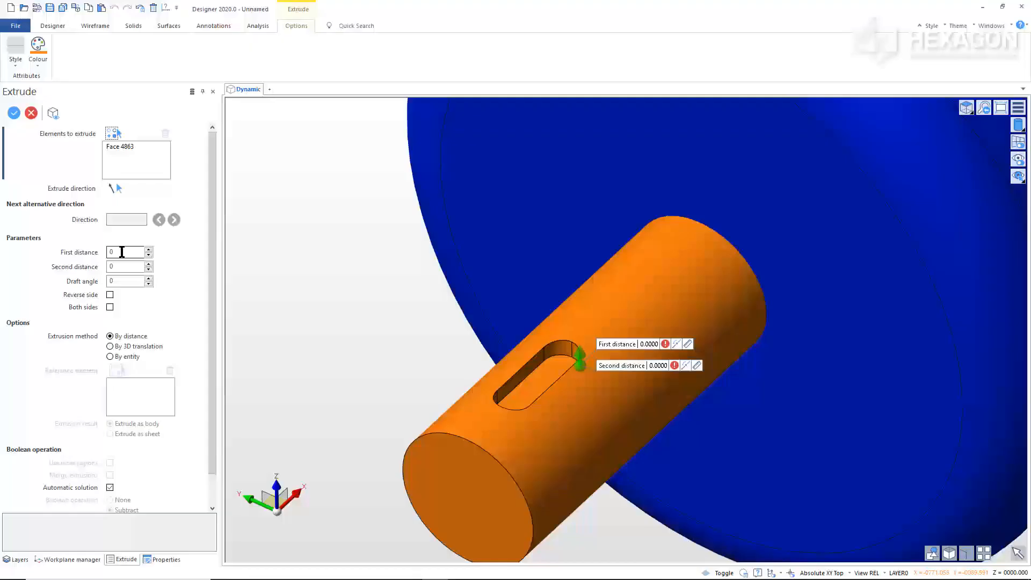
Step: Extrude the keyway floor by a first distance of 10 as a separate key body, with automatic solution off and Boolean operation None
{"action": "left_click", "coordinate": [122, 252]}
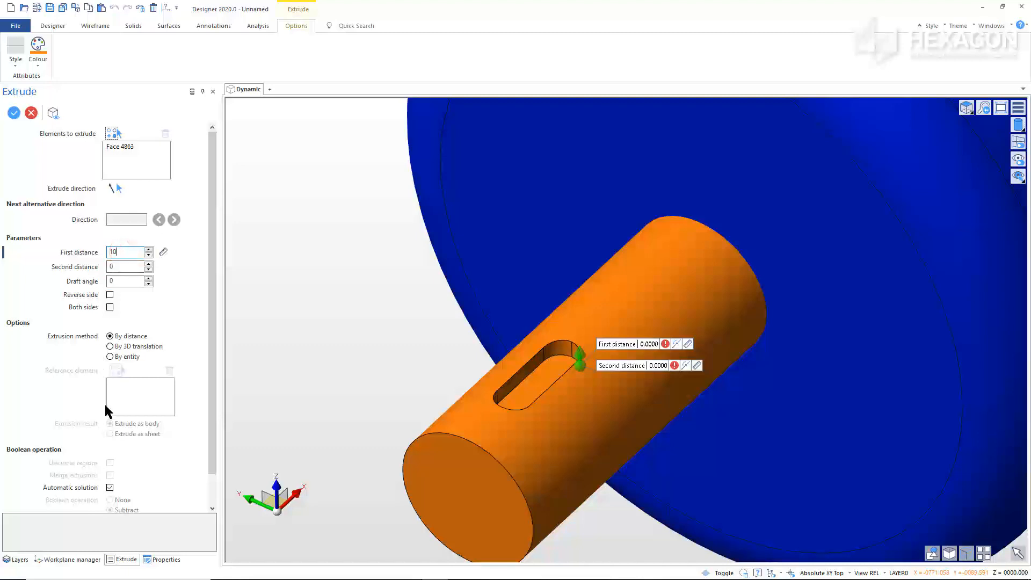
{"action": "left_click", "coordinate": [110, 487]}
{"action": "scroll", "coordinate": [111, 490], "scroll_direction": "down", "scroll_amount": 1}
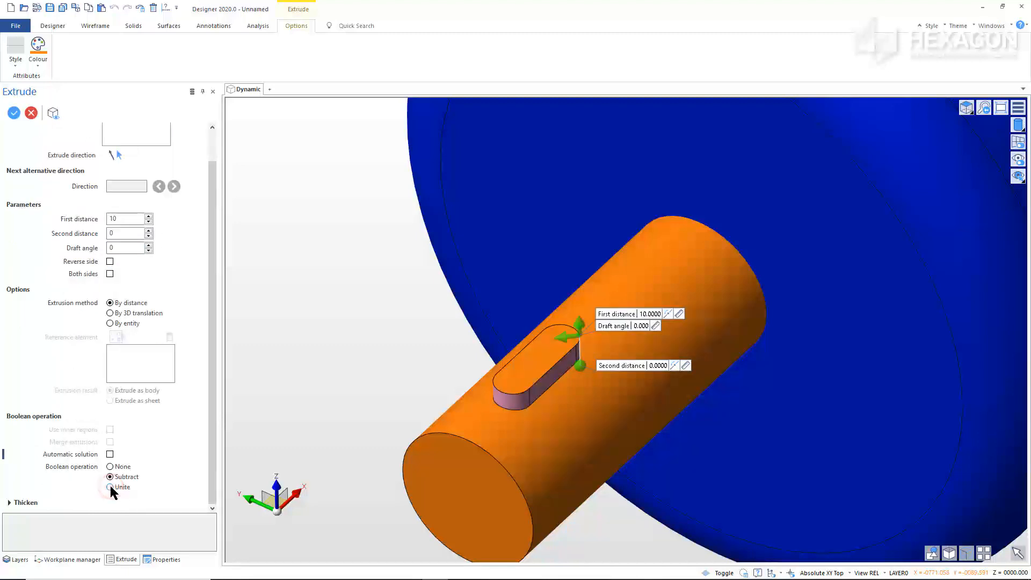
{"action": "left_click", "coordinate": [110, 466]}
{"action": "left_click", "coordinate": [273, 423]}
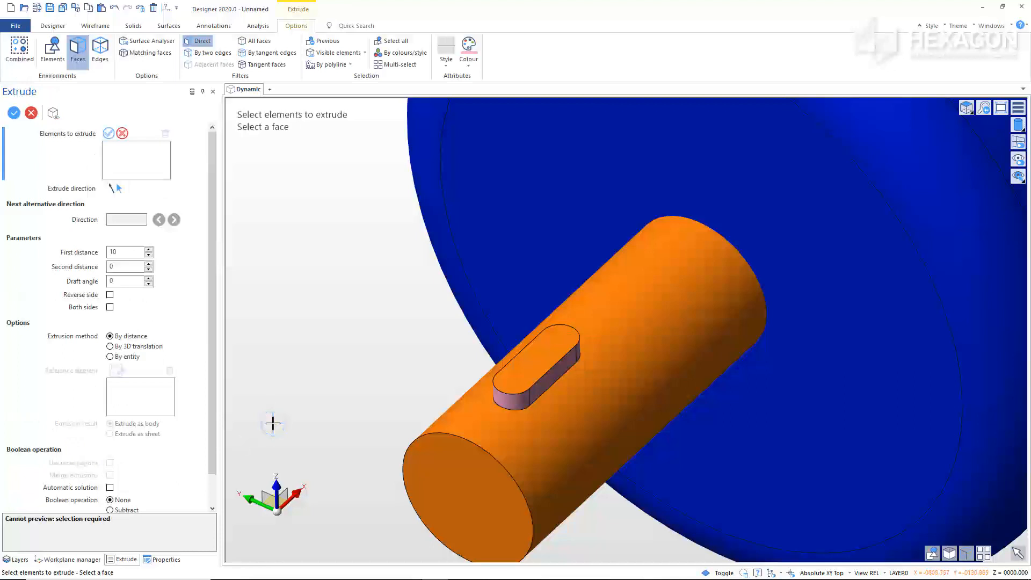
{"action": "right_click", "coordinate": [273, 423]}
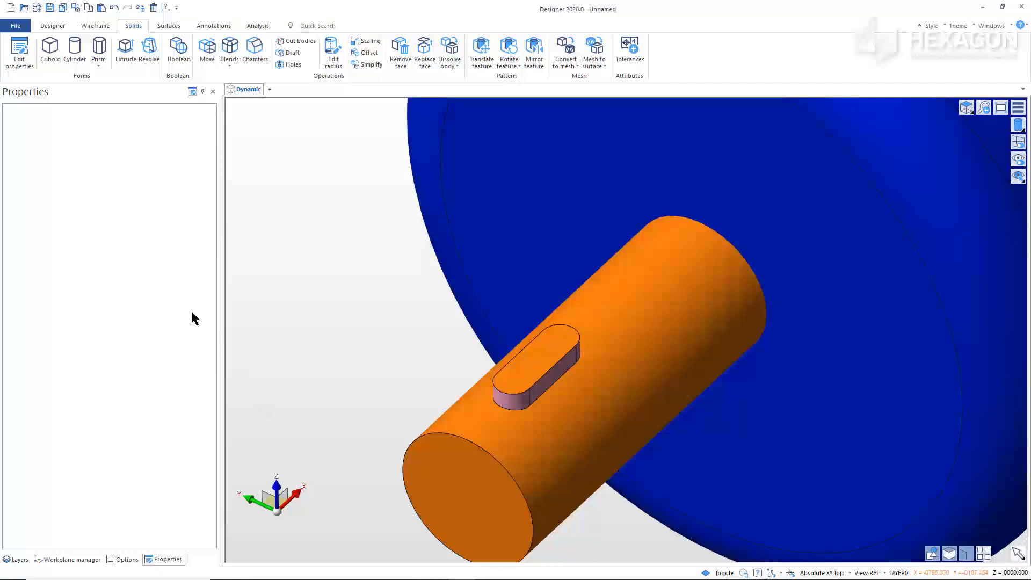
Step: Reset the face colours of the key solid in its properties so the whole body uses its own pink
{"action": "left_click", "coordinate": [20, 53]}
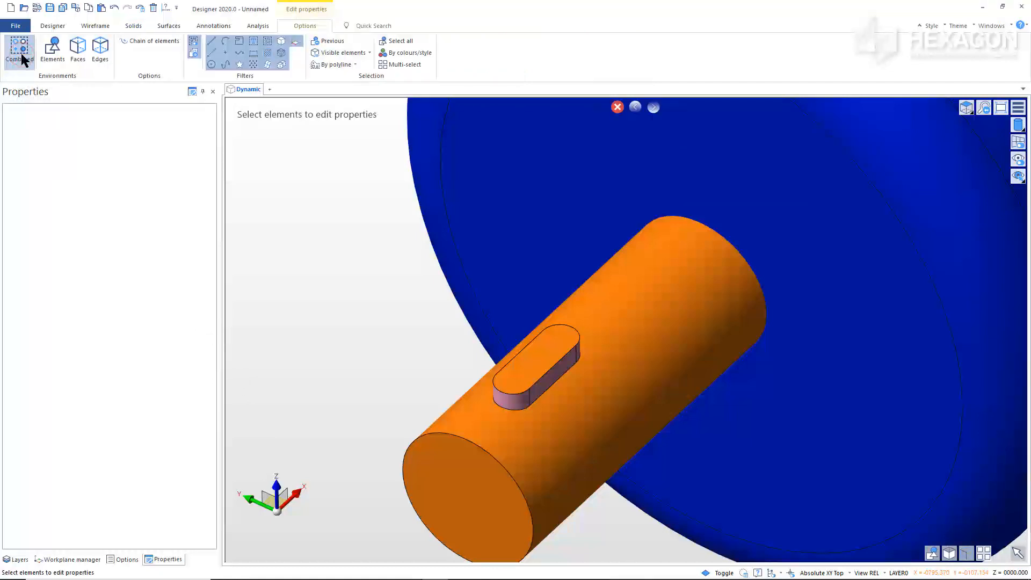
{"action": "left_click", "coordinate": [52, 51]}
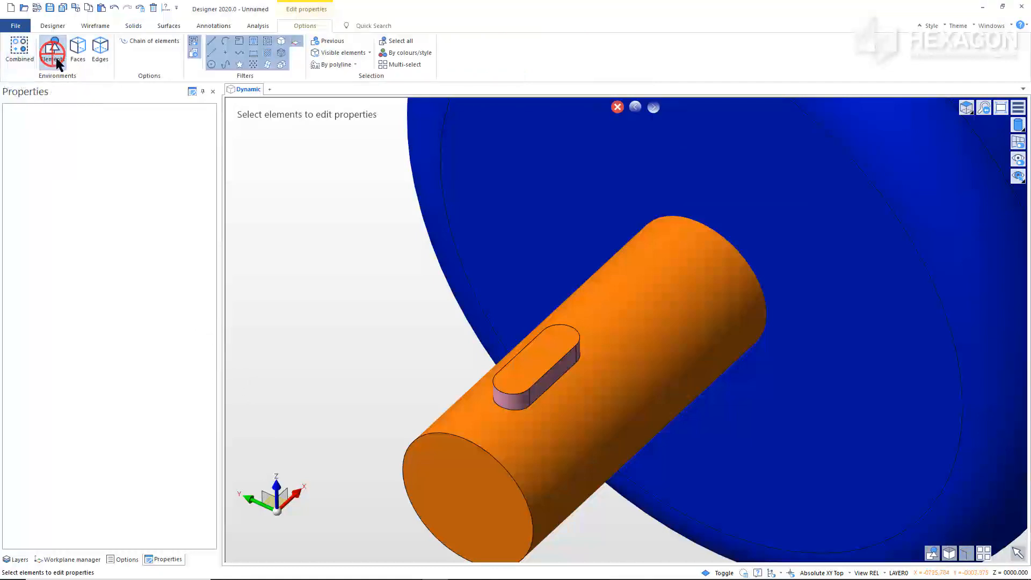
{"action": "left_click", "coordinate": [523, 373]}
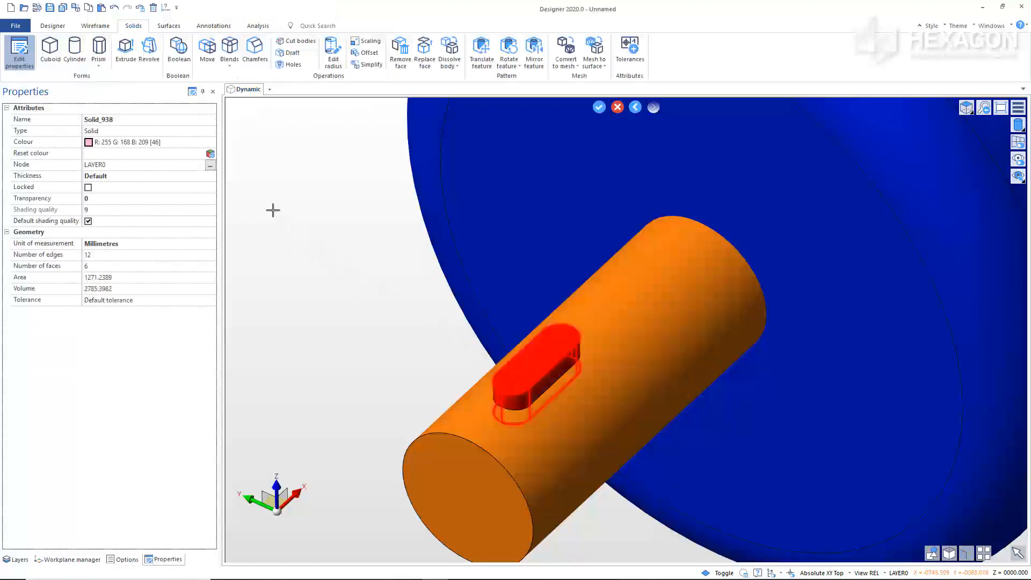
{"action": "left_click", "coordinate": [210, 156]}
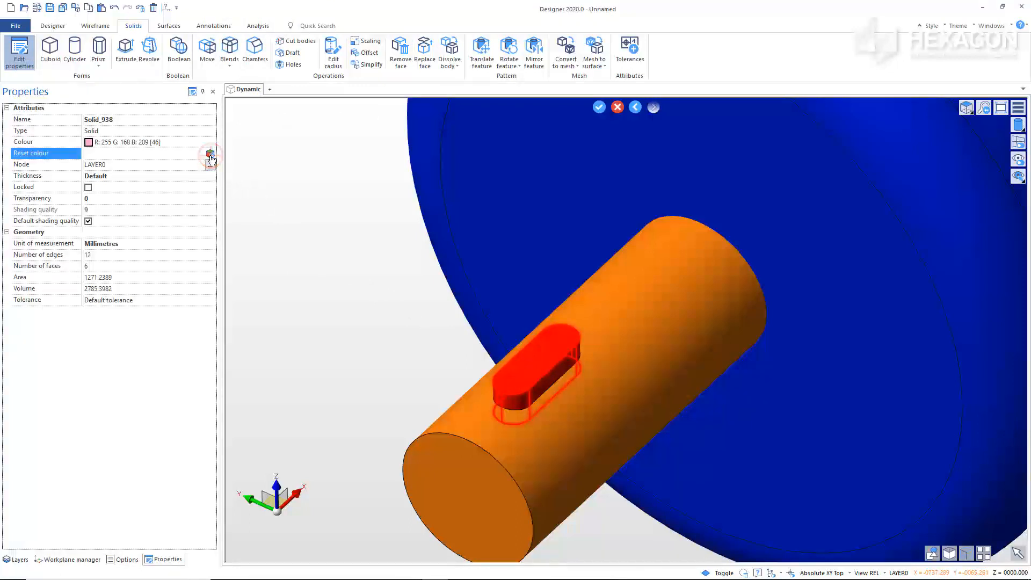
{"action": "right_click", "coordinate": [248, 166]}
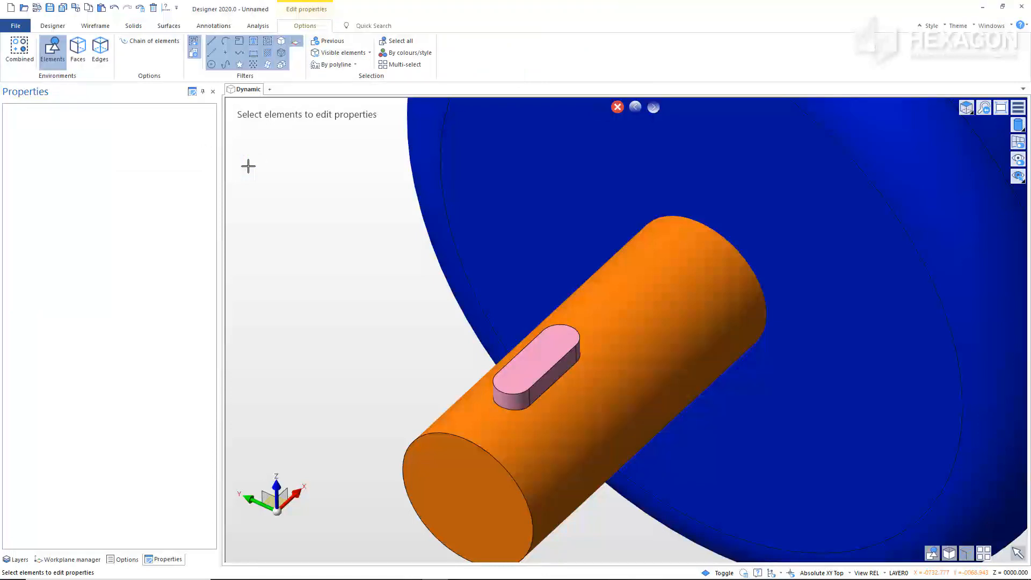
{"action": "right_click", "coordinate": [248, 165]}
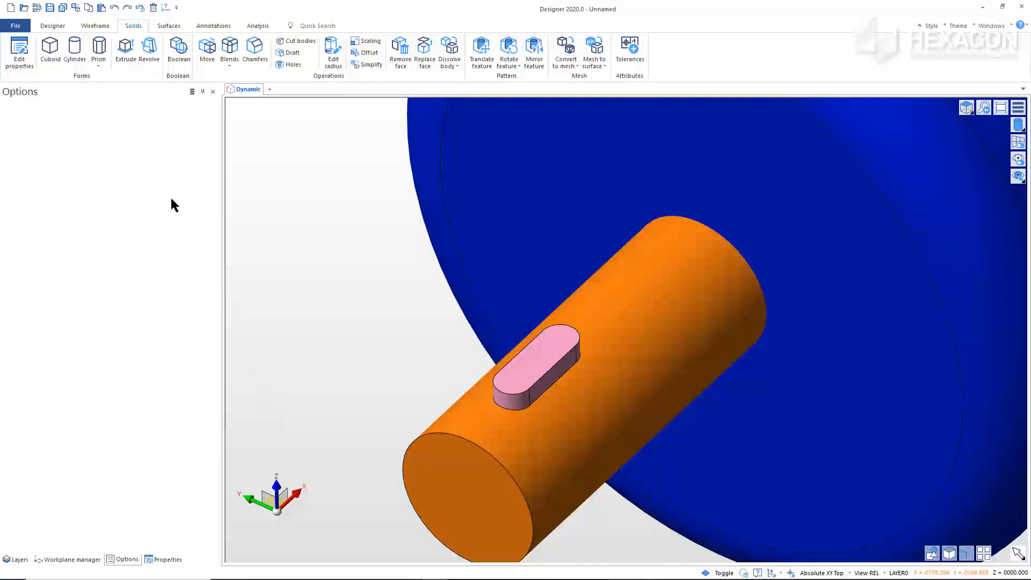
Step: Position a light purple cylinder offset -20,0,0 from the centre of the orange shaft's free end, directed along the X axis
{"action": "left_click", "coordinate": [75, 52]}
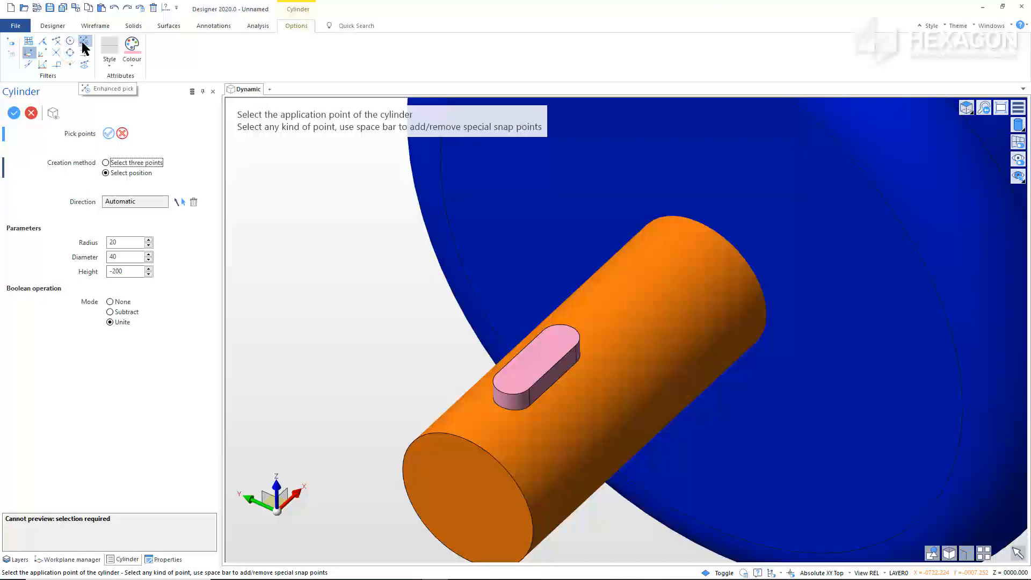
{"action": "left_click", "coordinate": [130, 45]}
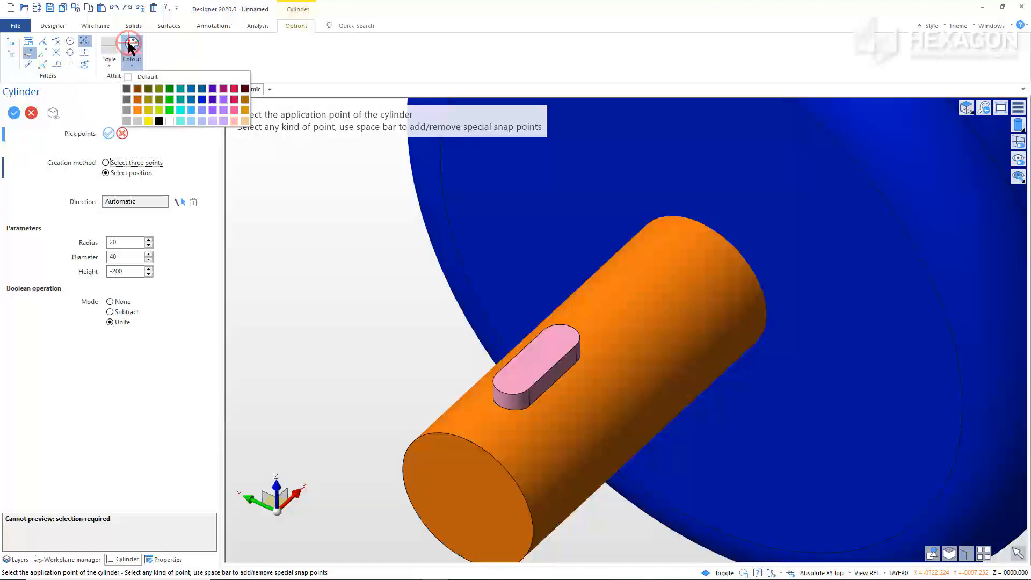
{"action": "left_click", "coordinate": [223, 110]}
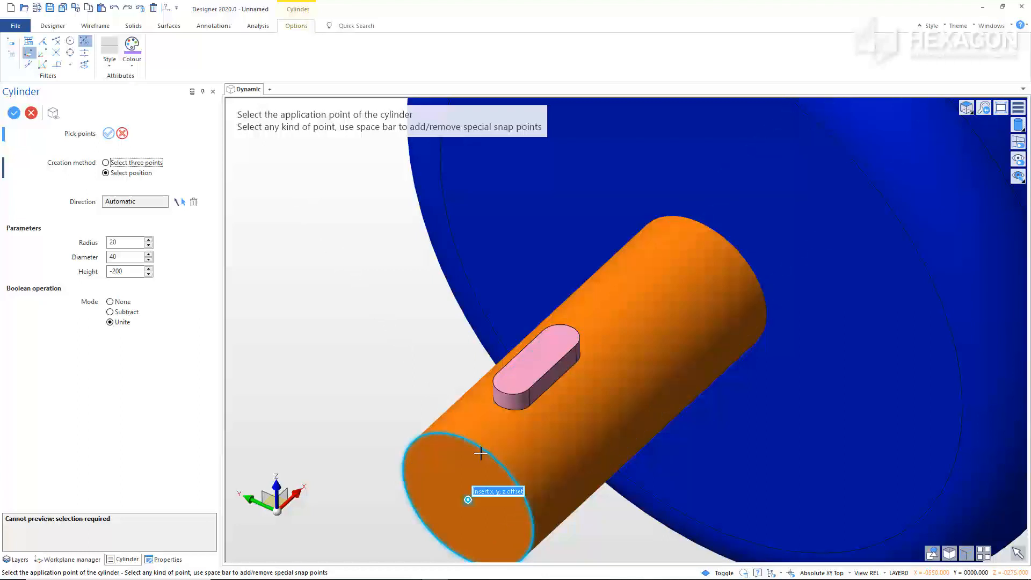
{"action": "type", "text": "-20,0,0"}
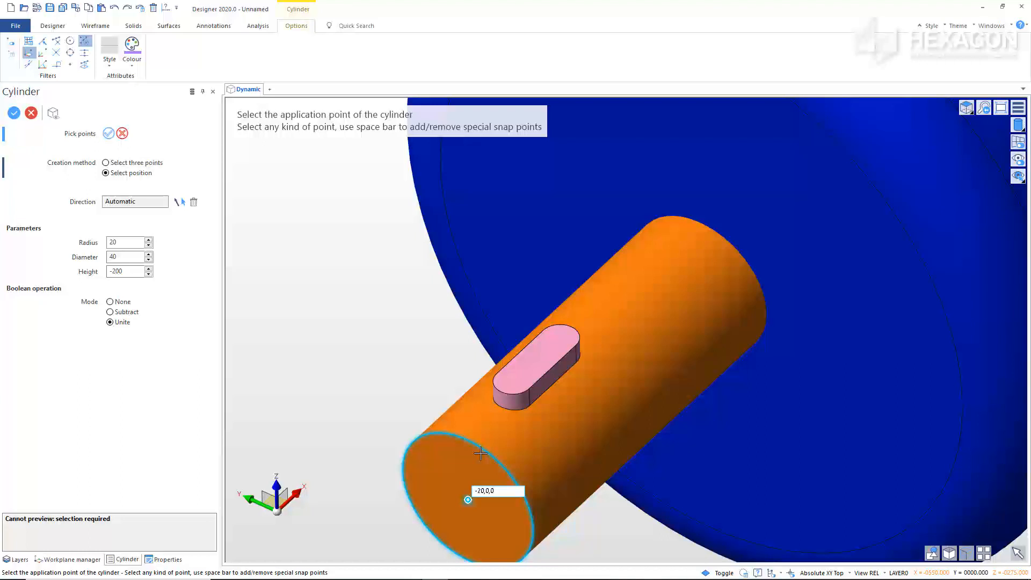
{"action": "key", "text": "Return"}
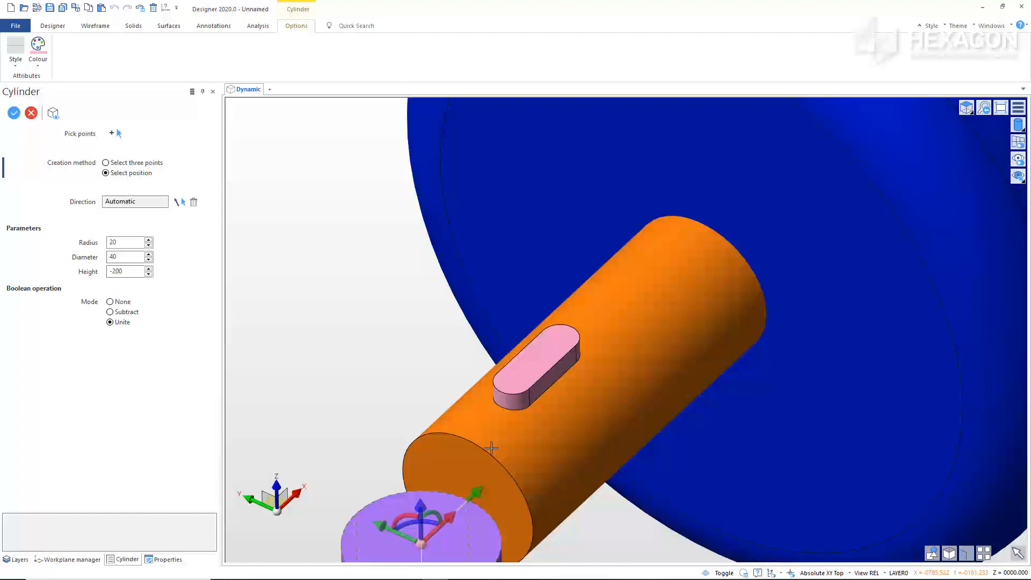
{"action": "middle_click_drag", "start_coordinate": [492, 447], "coordinate": [594, 216]}
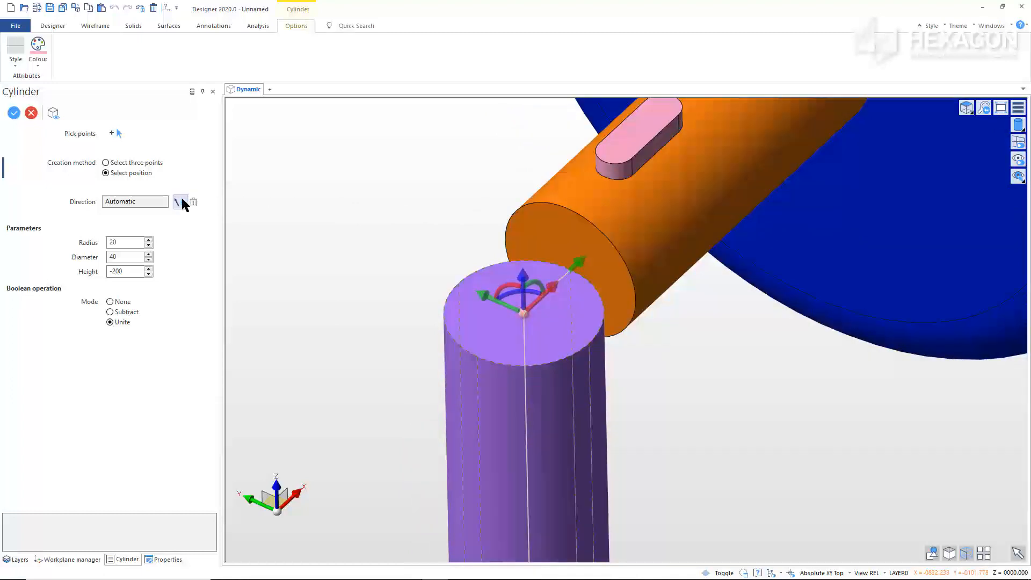
{"action": "left_click", "coordinate": [179, 203]}
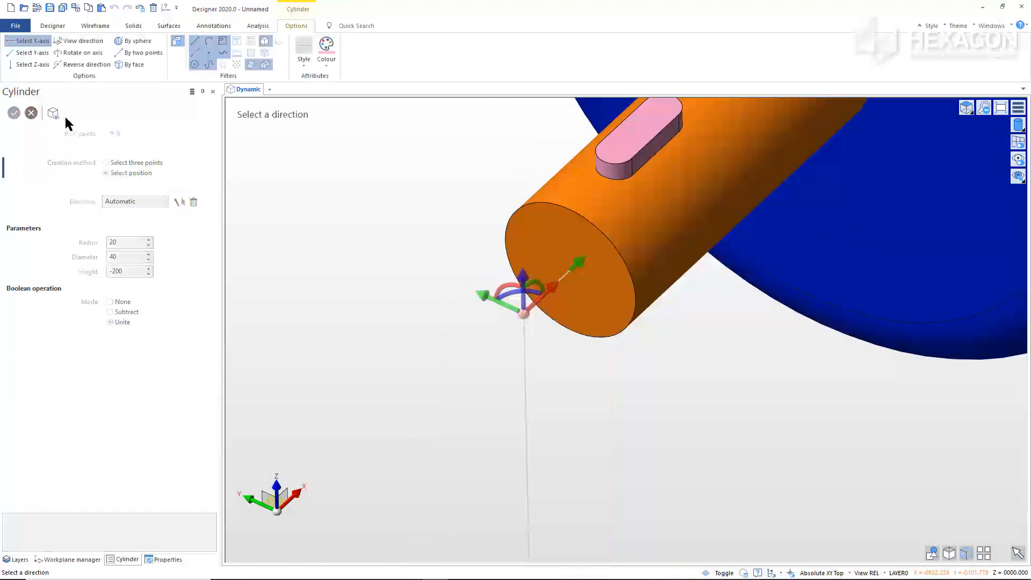
{"action": "left_click", "coordinate": [31, 43]}
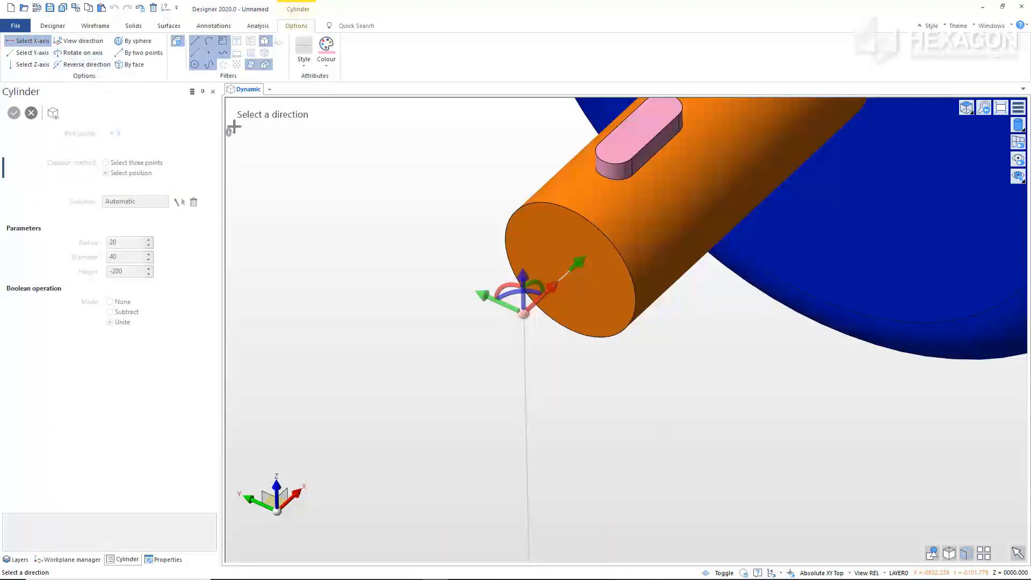
{"action": "left_click", "coordinate": [322, 173]}
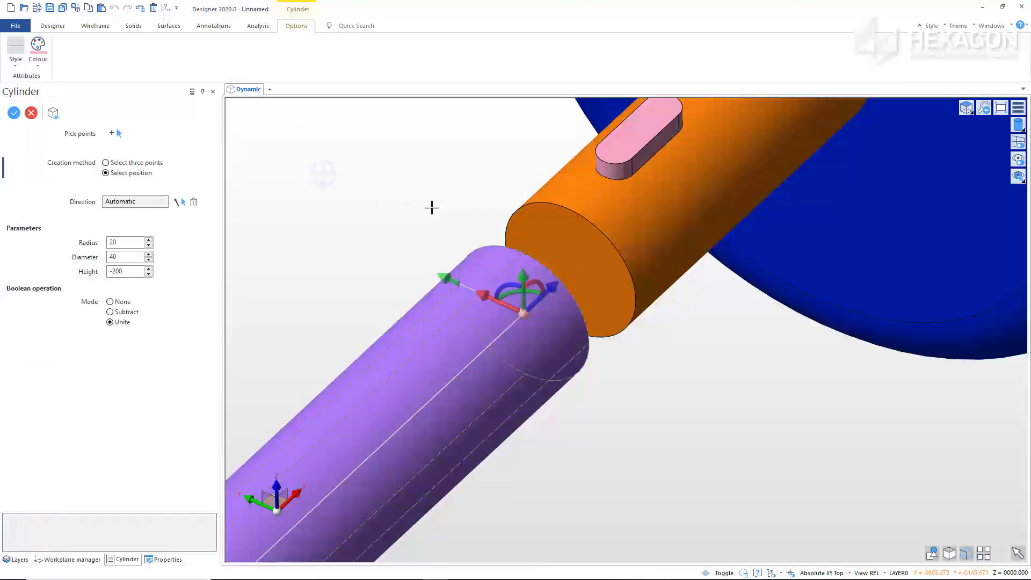
Step: Create the purple cylinder with radius 40 and height 70 as a separate body, using Boolean mode None
{"action": "double_click", "coordinate": [123, 243]}
{"action": "type", "text": "40"}
{"action": "key", "text": "Tab"}
{"action": "double_click", "coordinate": [126, 271]}
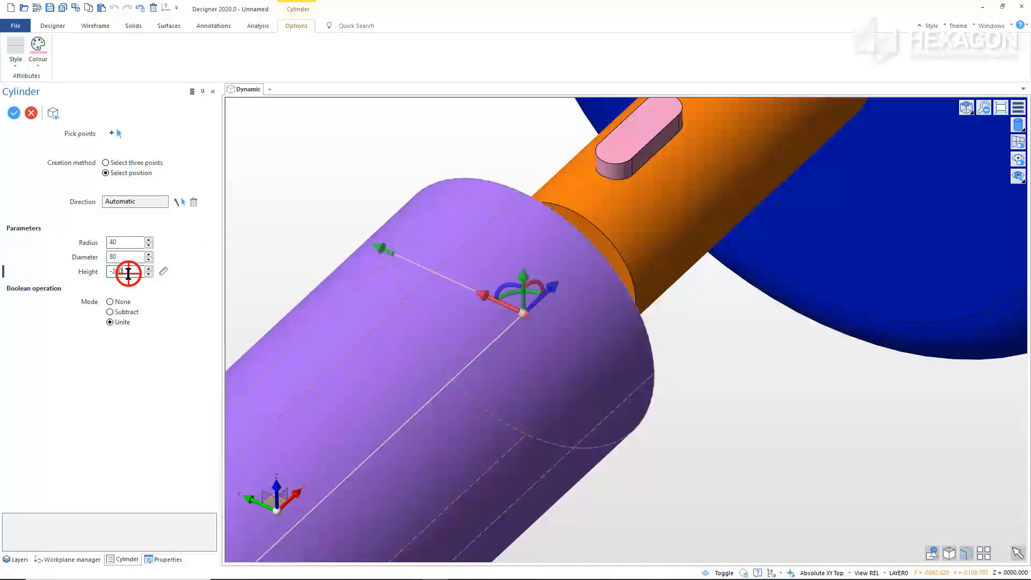
{"action": "type", "text": "70"}
{"action": "key", "text": "Tab"}
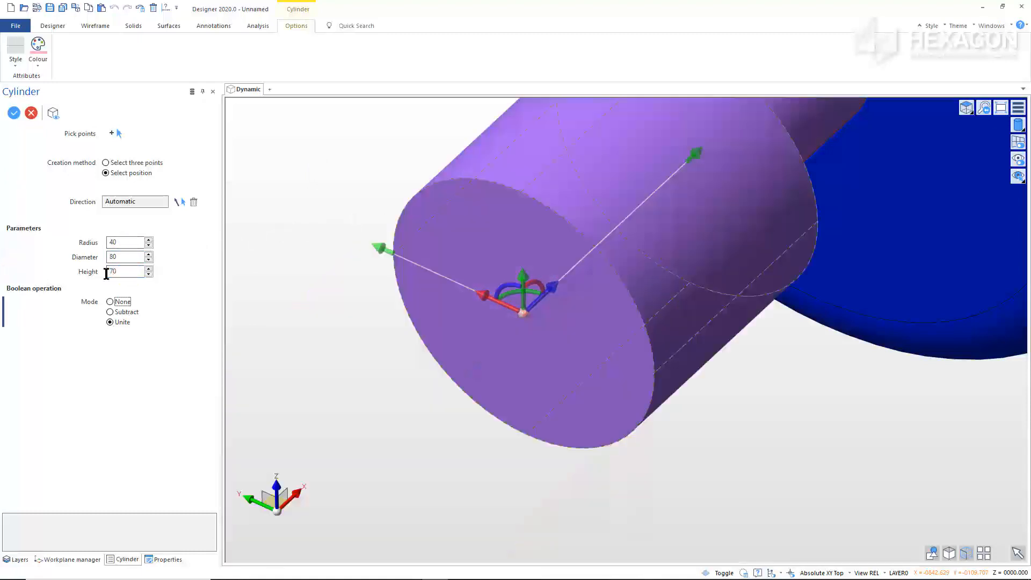
{"action": "left_click", "coordinate": [110, 301]}
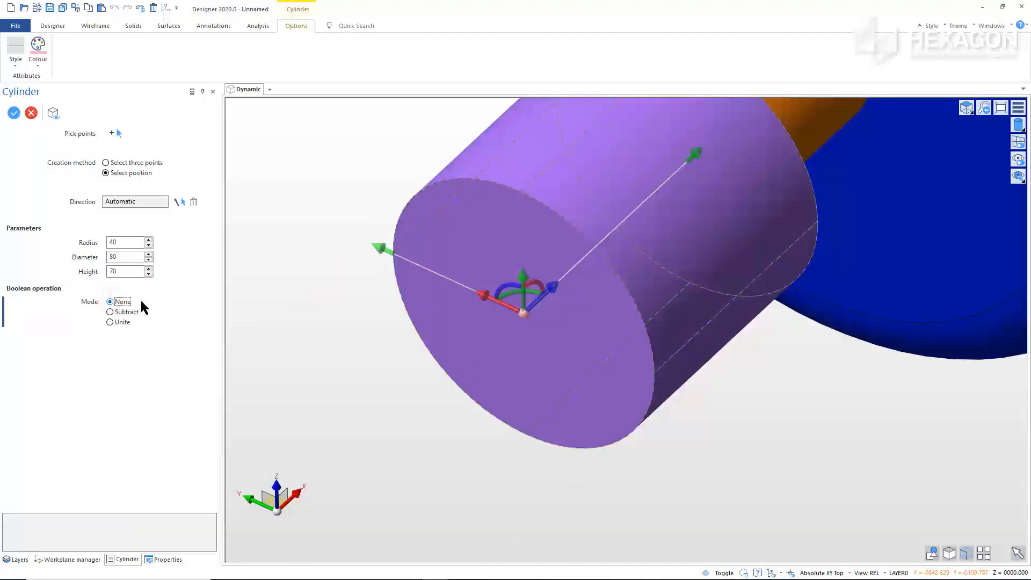
{"action": "left_click", "coordinate": [309, 310]}
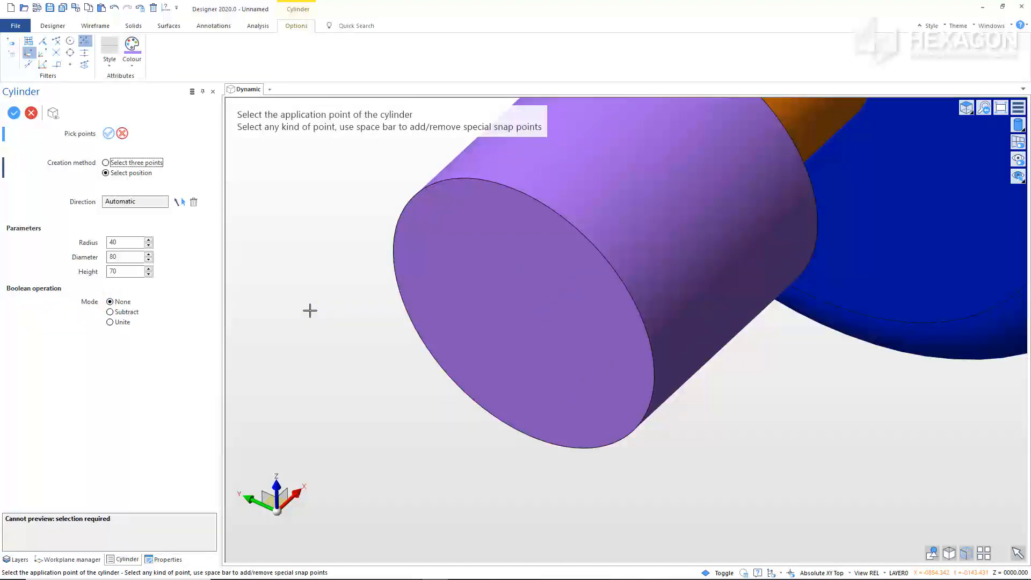
{"action": "key", "text": "Escape"}
{"action": "key", "text": "Escape"}
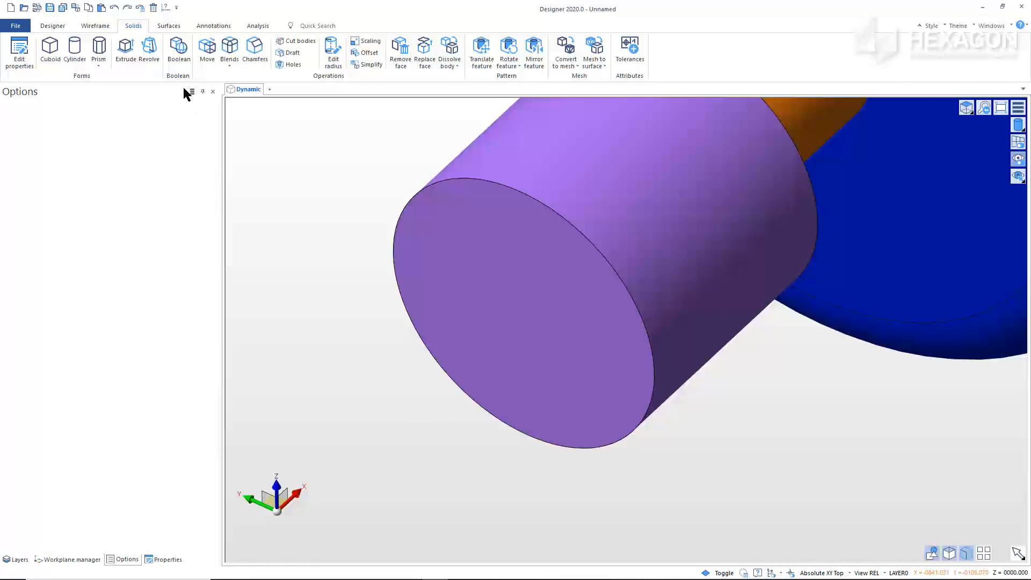
Step: Take the purple cylinder as the Boolean target body and hide it to expose the shaft and key
{"action": "left_click", "coordinate": [177, 51]}
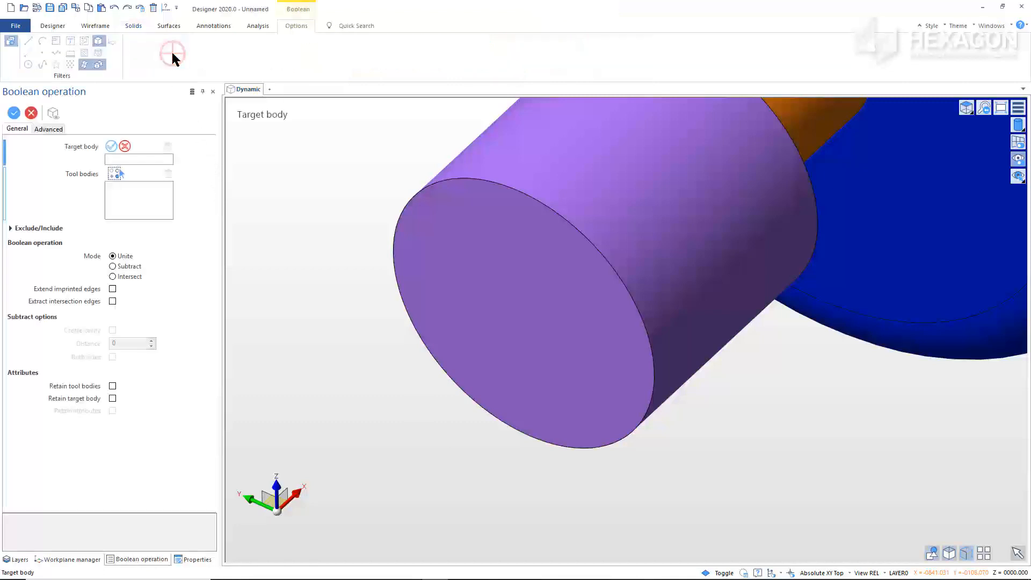
{"action": "left_click", "coordinate": [418, 239]}
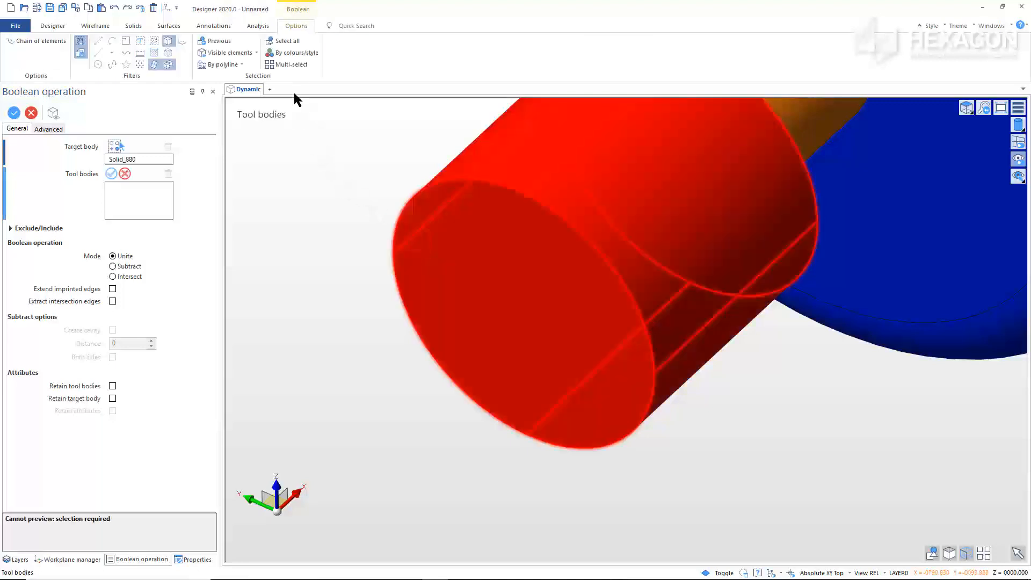
{"action": "left_click", "coordinate": [287, 65]}
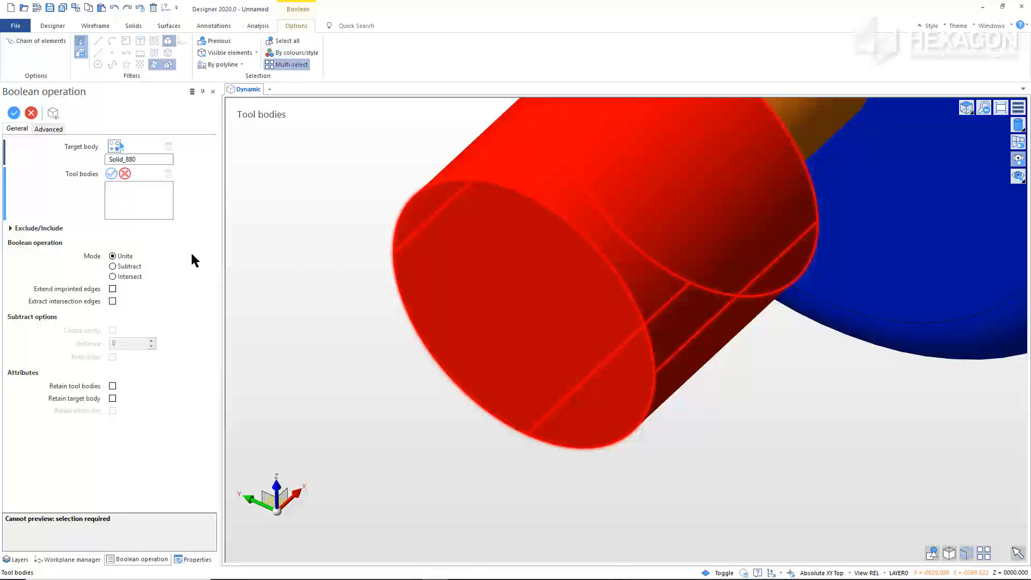
{"action": "left_click", "coordinate": [16, 559]}
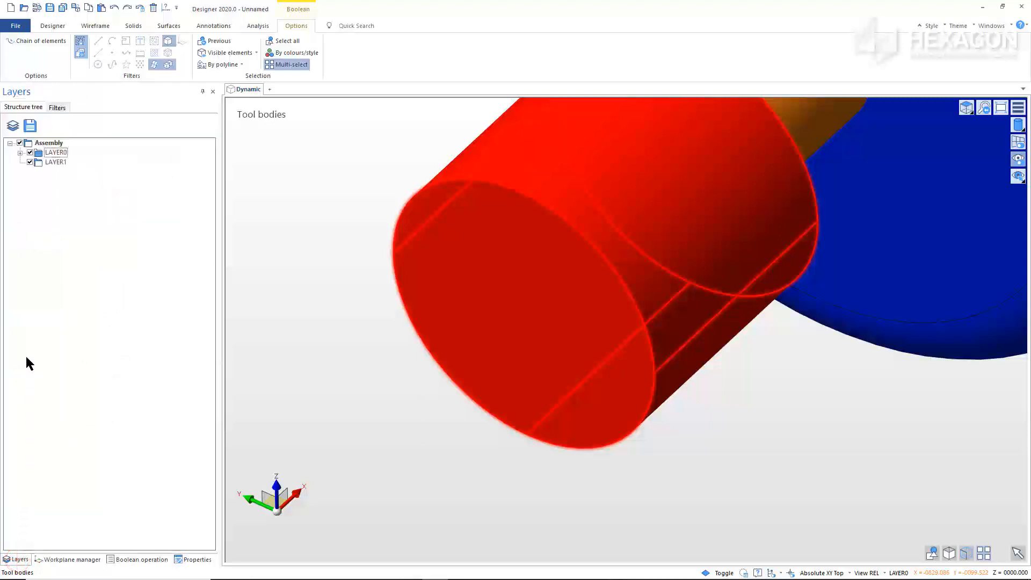
{"action": "left_click", "coordinate": [20, 152]}
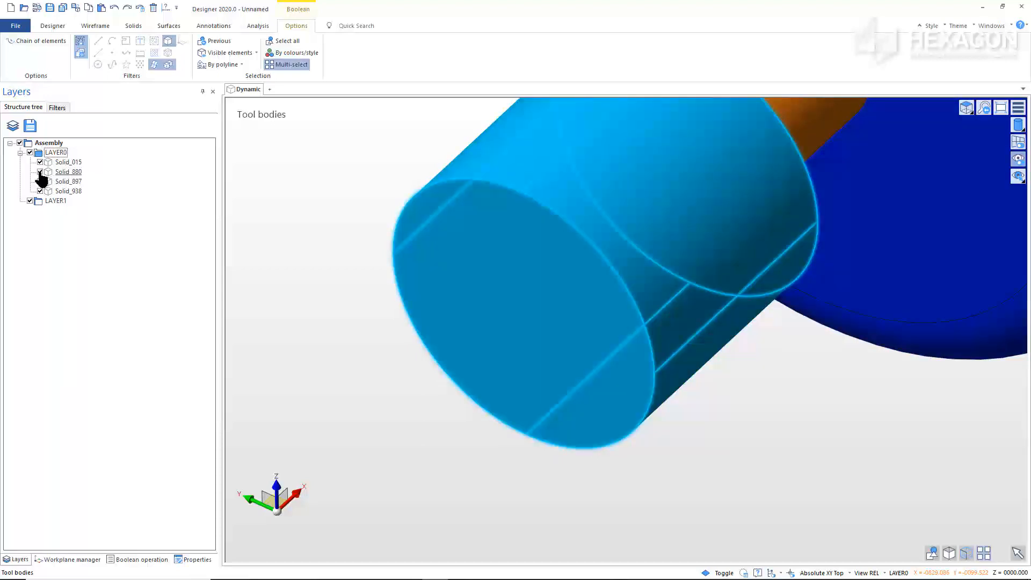
{"action": "left_click", "coordinate": [40, 172]}
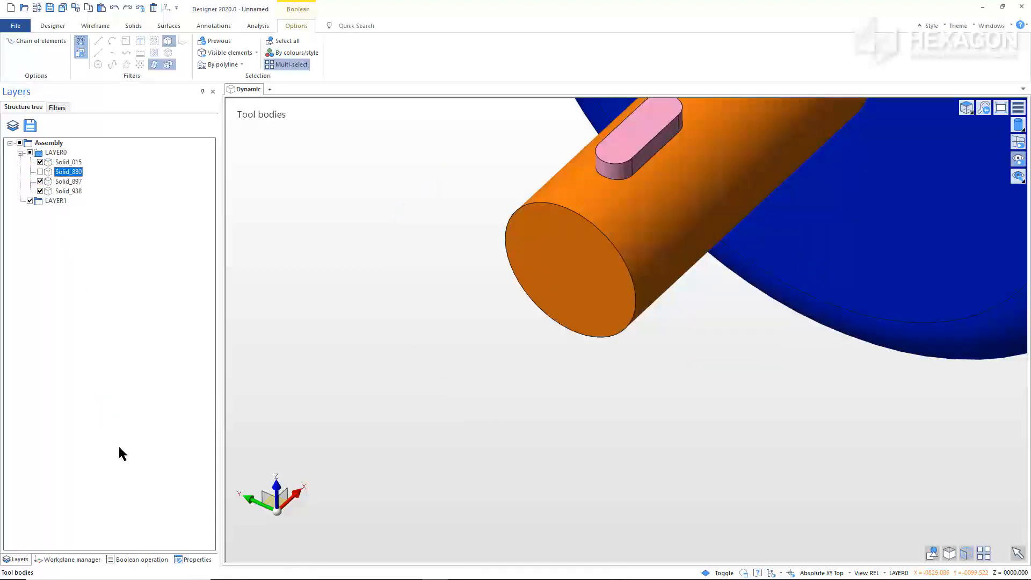
Step: Subtract the orange shaft and pink key from the hidden cylinder, retaining the tool bodies
{"action": "left_click", "coordinate": [141, 559]}
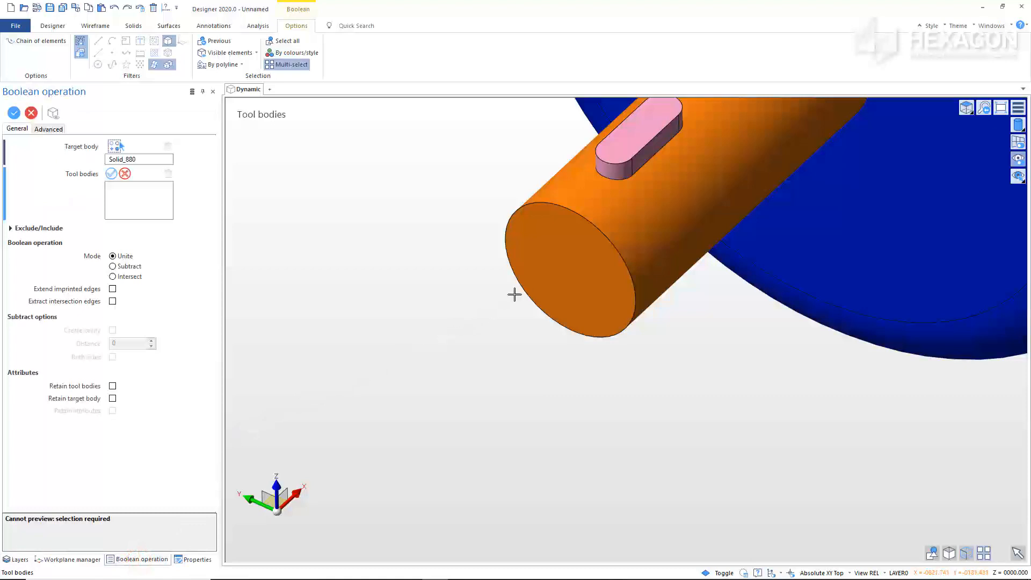
{"action": "left_click", "coordinate": [537, 265]}
{"action": "left_click", "coordinate": [616, 156]}
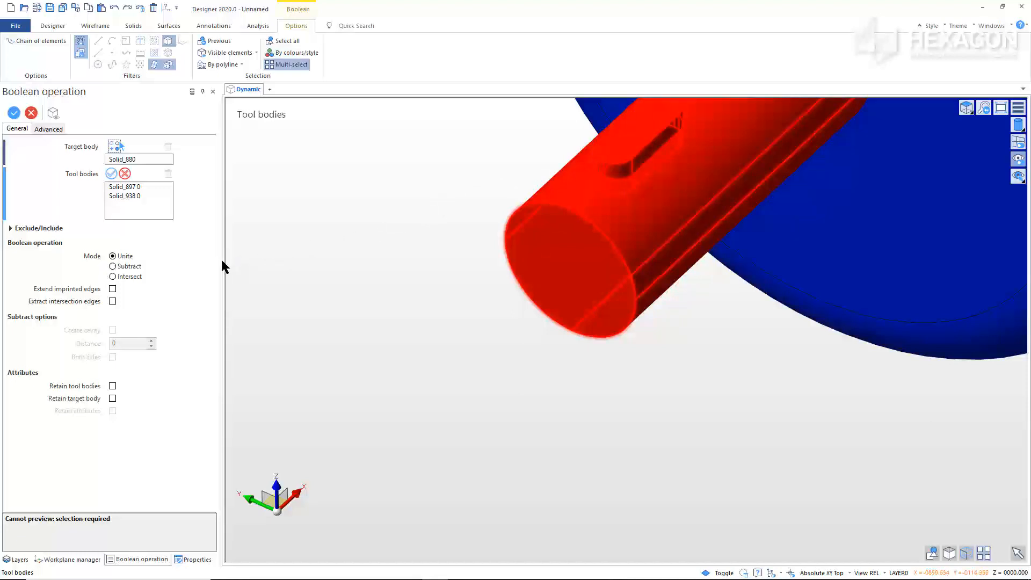
{"action": "left_click", "coordinate": [132, 266]}
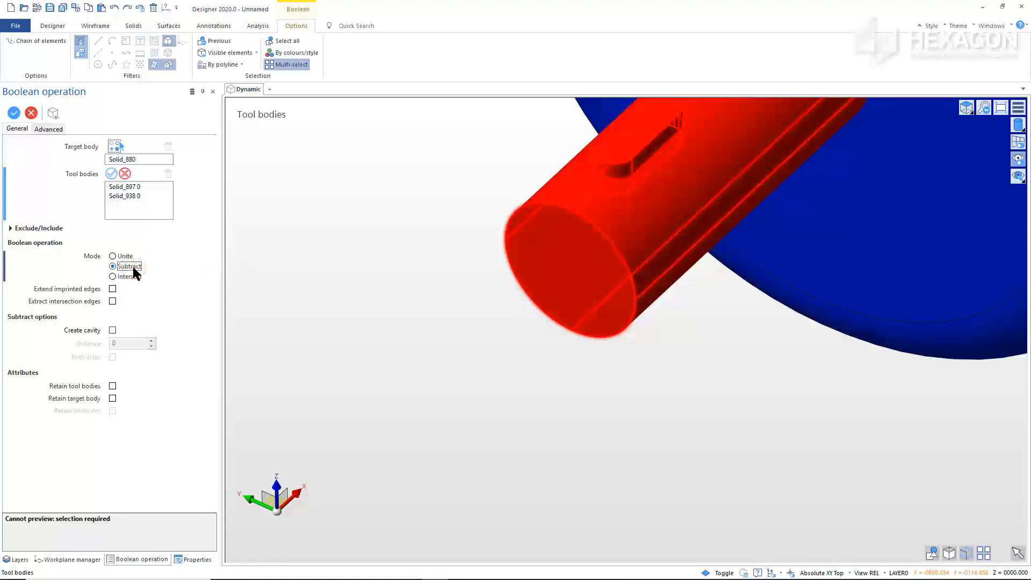
{"action": "left_click", "coordinate": [113, 386]}
{"action": "right_click", "coordinate": [261, 363]}
{"action": "right_click", "coordinate": [261, 362]}
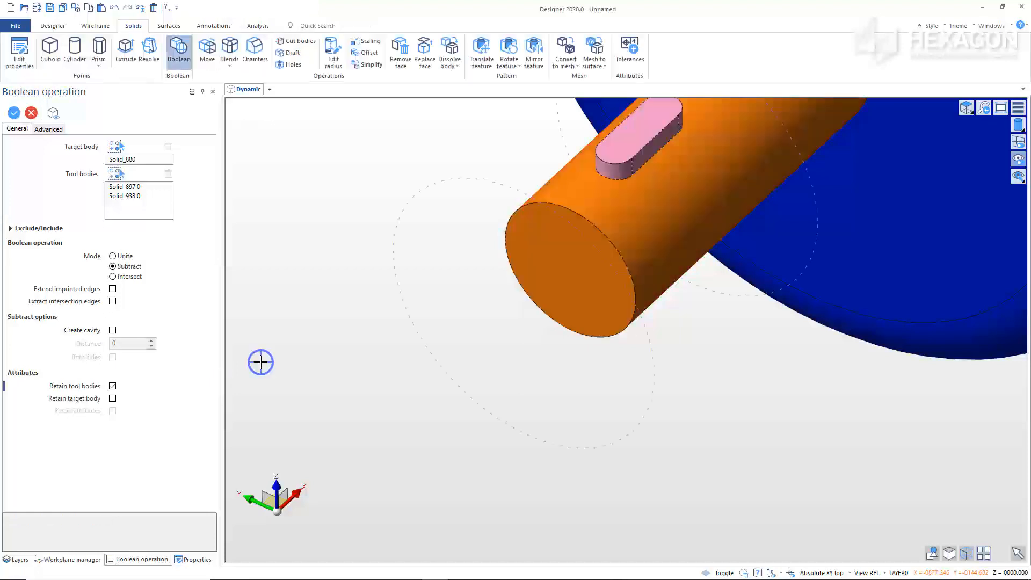
{"action": "right_click", "coordinate": [260, 363]}
{"action": "right_click", "coordinate": [260, 362]}
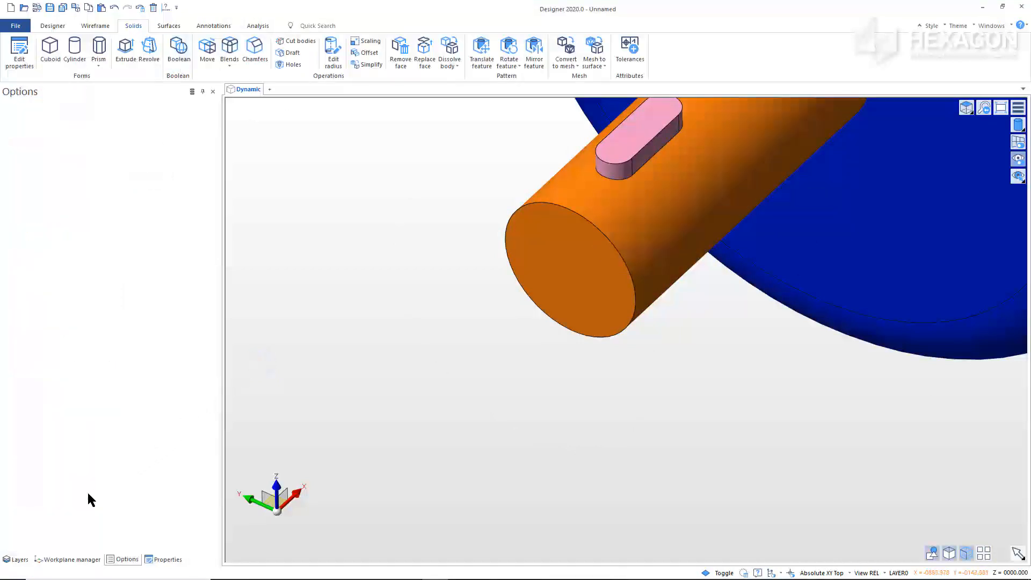
Step: Isolate the hollowed purple cylinder by hiding all other bodies of LAYER0, and expose its open bore
{"action": "left_click", "coordinate": [20, 559]}
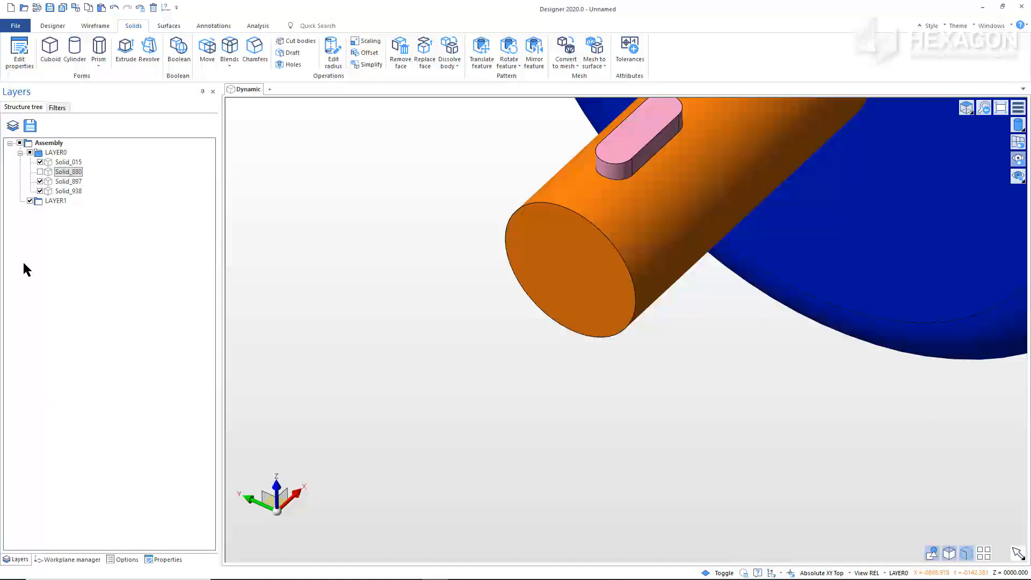
{"action": "left_click", "coordinate": [29, 153]}
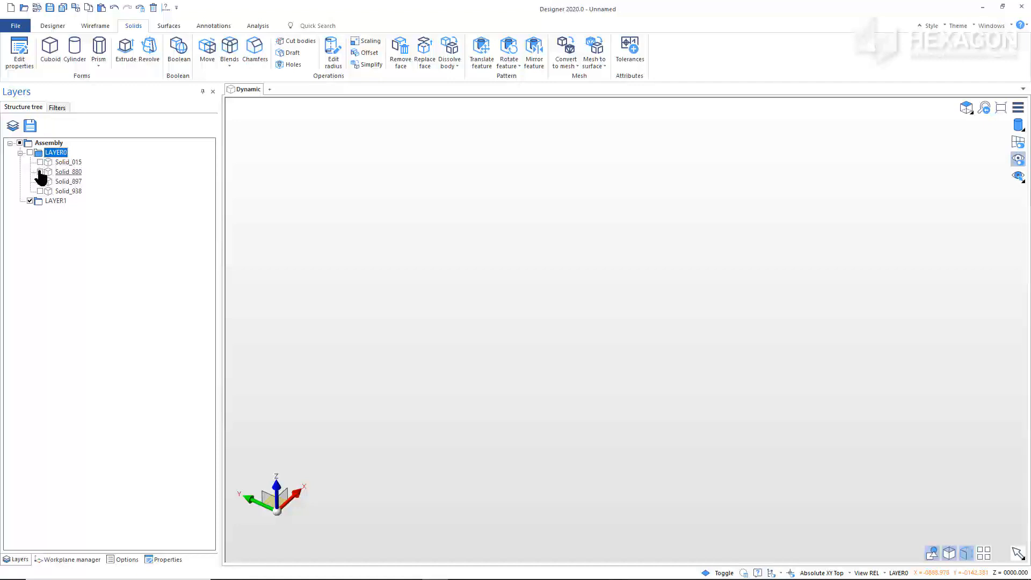
{"action": "left_click", "coordinate": [40, 172]}
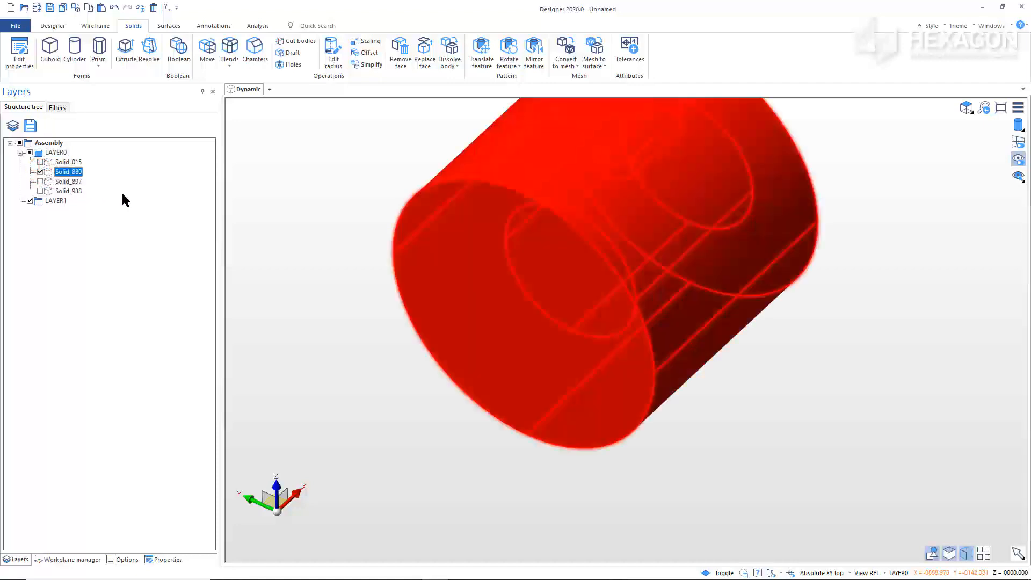
{"action": "middle_click_drag", "start_coordinate": [317, 208], "coordinate": [308, 368]}
{"action": "left_click", "coordinate": [313, 366]}
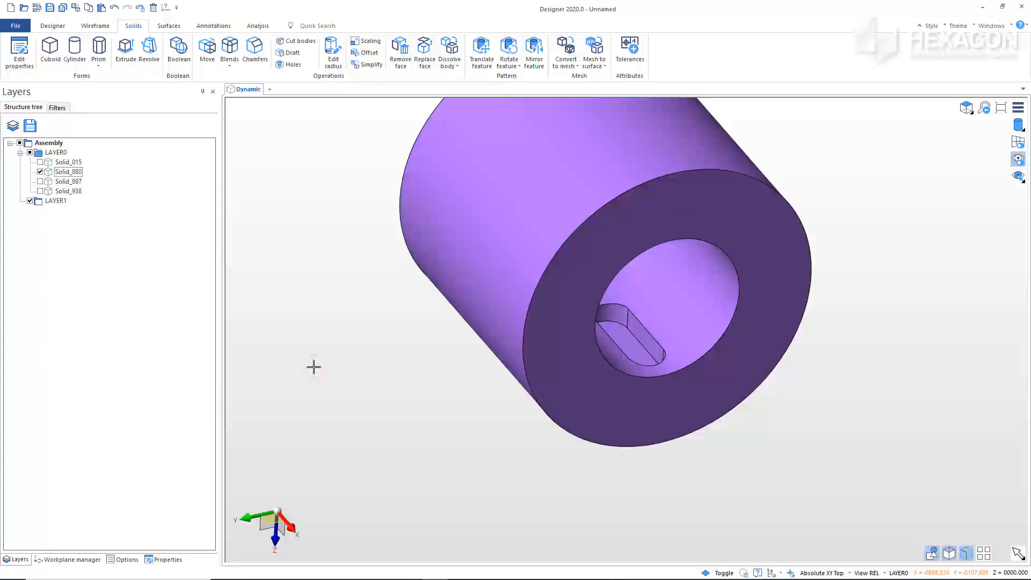
{"action": "left_click", "coordinate": [313, 366]}
Step: Move the inner end face of the bore's keyway -10 along X, with Move adjacent faces off
{"action": "left_click", "coordinate": [207, 51]}
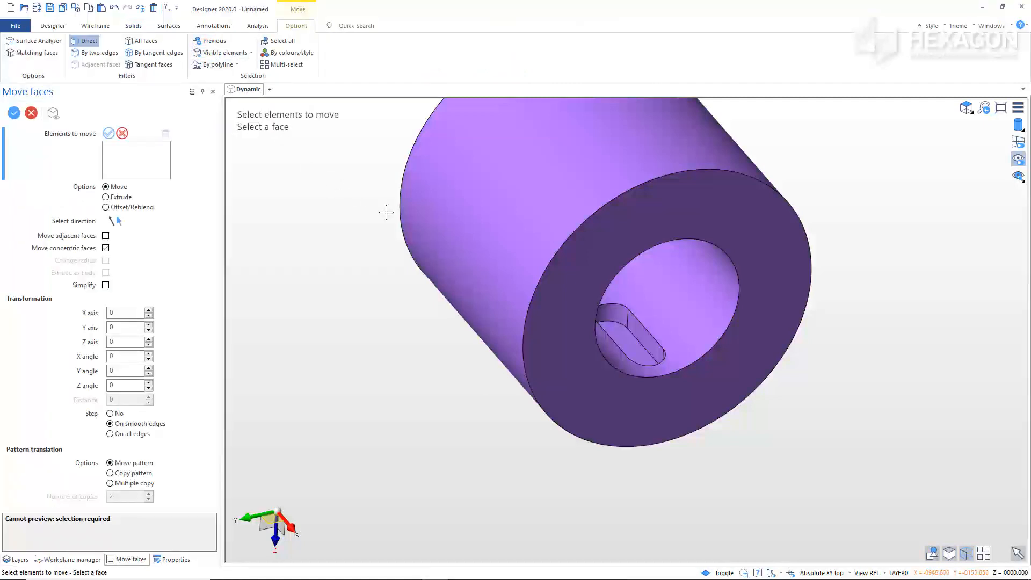
{"action": "left_click", "coordinate": [612, 313]}
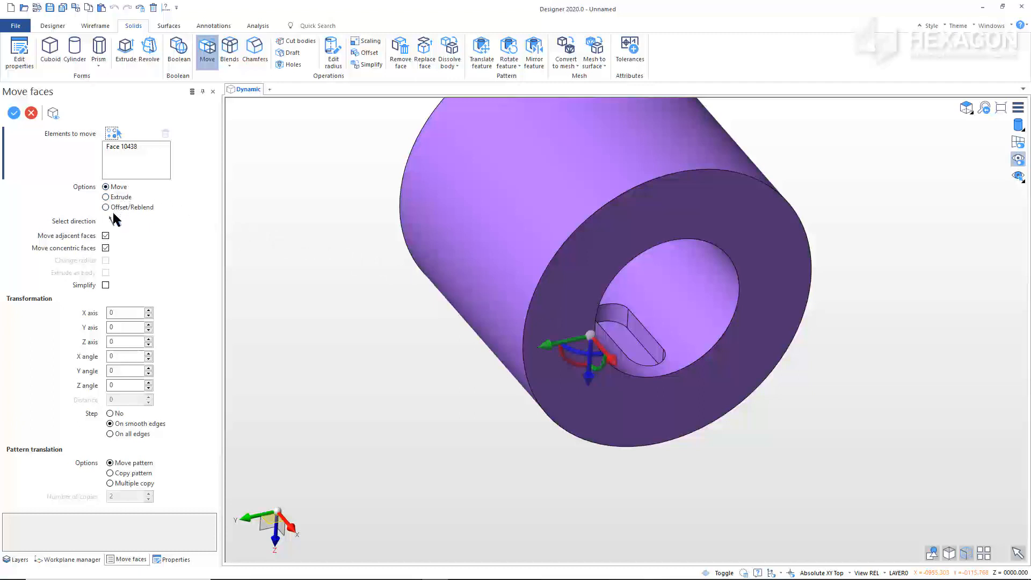
{"action": "left_click", "coordinate": [106, 237]}
{"action": "mouse_move", "coordinate": [601, 347]}
{"action": "left_click_drag", "start_coordinate": [600, 348], "coordinate": [581, 332]}
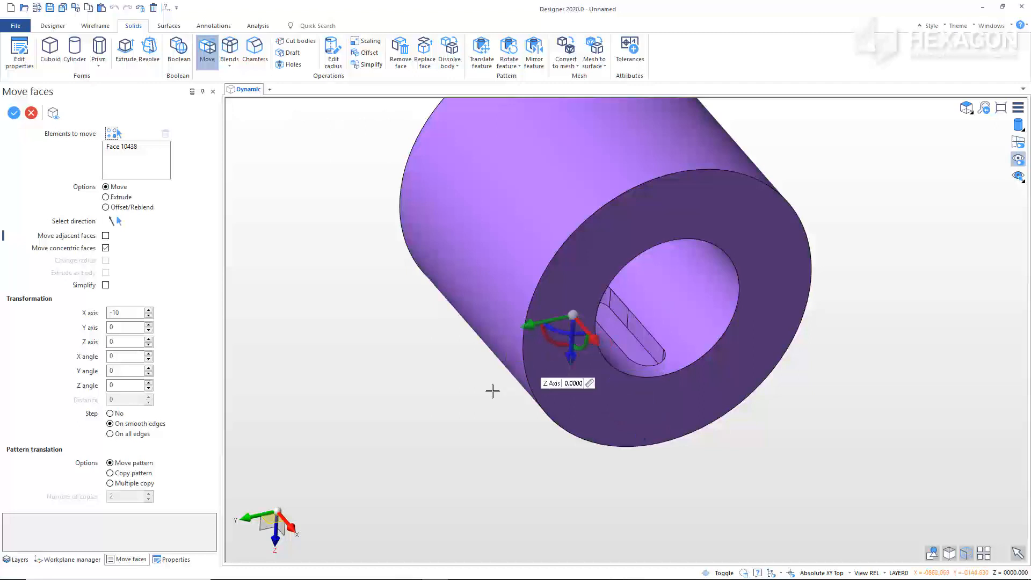
{"action": "right_click", "coordinate": [273, 422]}
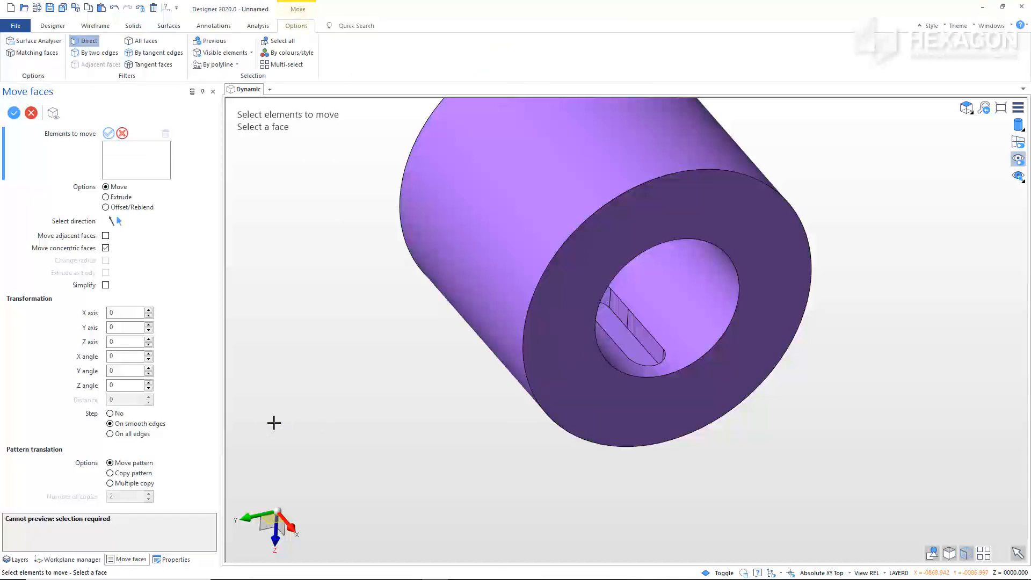
Step: Move the keyway's end face nearest the bore opening 21 along X with its adjacent faces, opening the slot through the cylinder end
{"action": "middle_click_drag", "start_coordinate": [340, 403], "coordinate": [394, 425]}
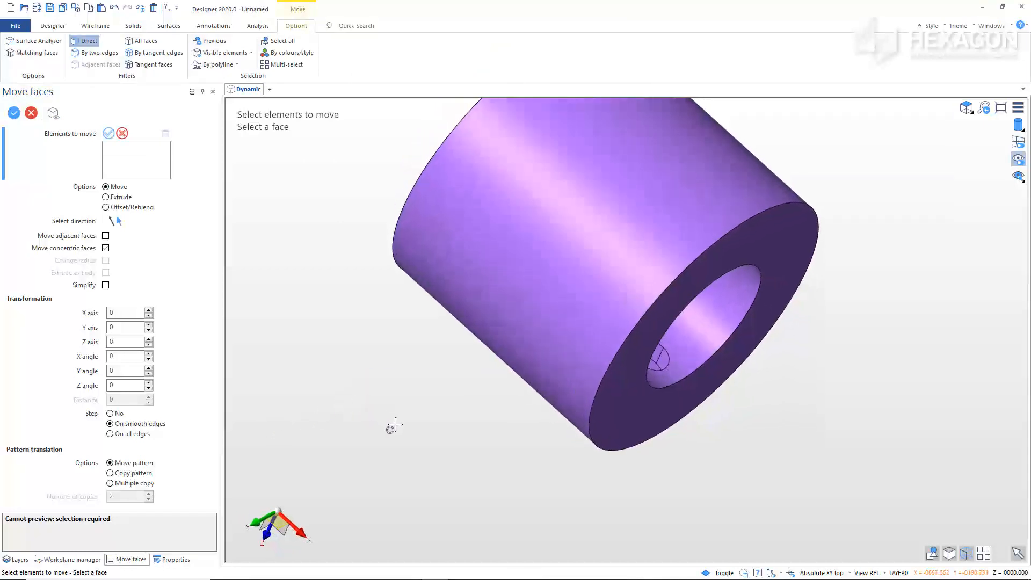
{"action": "left_click", "coordinate": [666, 360]}
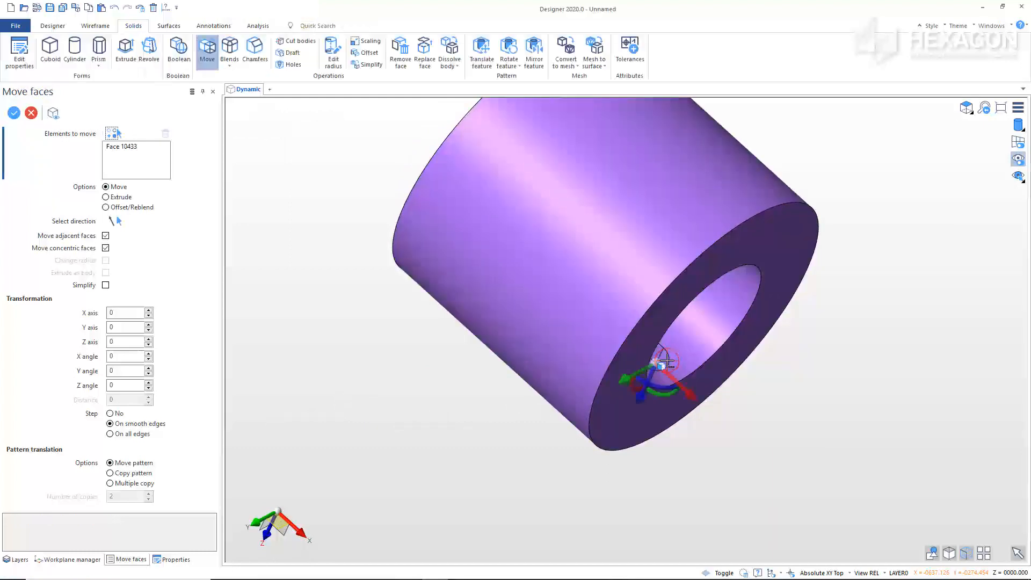
{"action": "left_click_drag", "start_coordinate": [669, 374], "coordinate": [734, 424]}
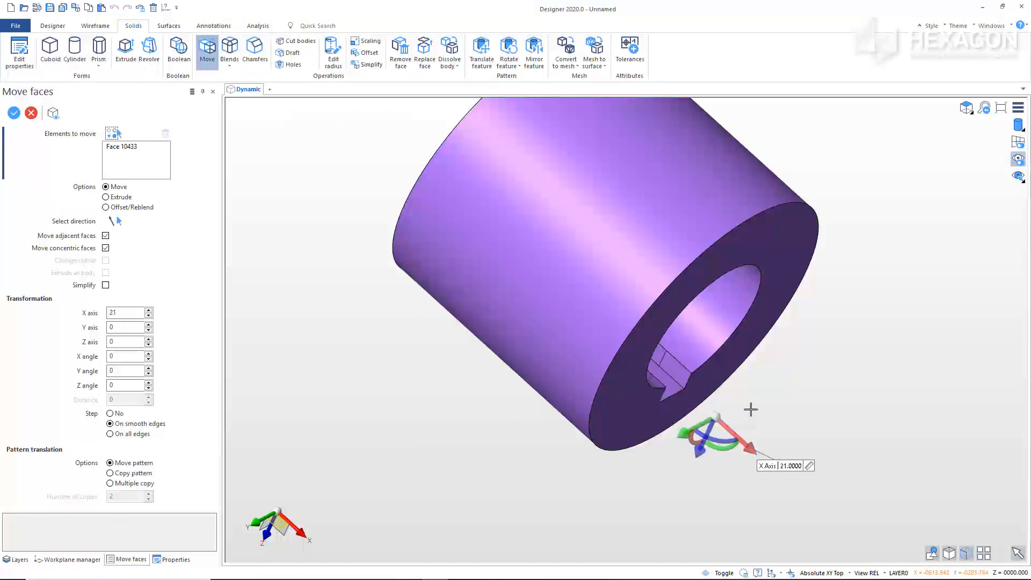
{"action": "right_click", "coordinate": [750, 409]}
{"action": "right_click", "coordinate": [751, 409]}
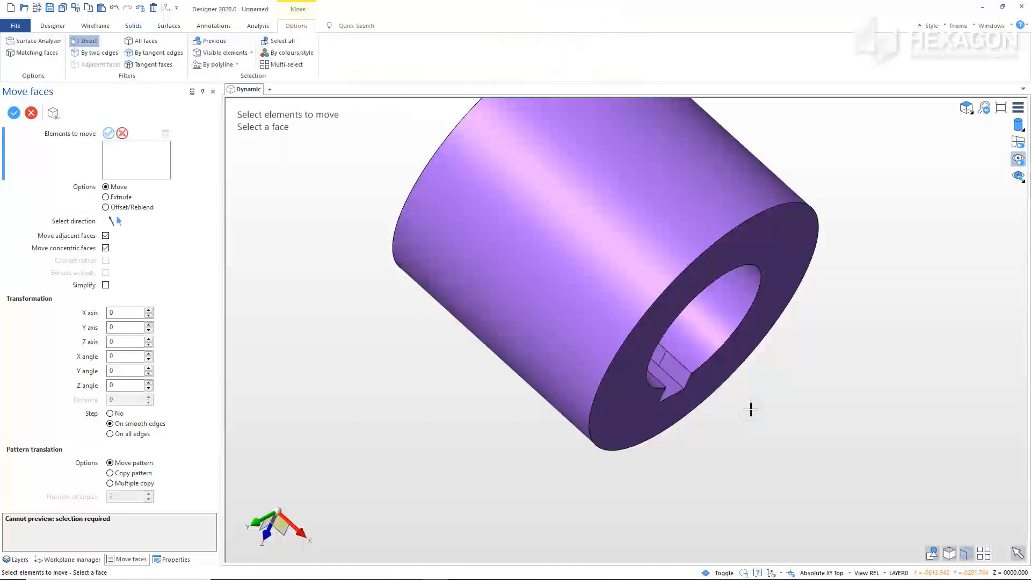
{"action": "right_click", "coordinate": [751, 409]}
{"action": "right_click", "coordinate": [751, 409]}
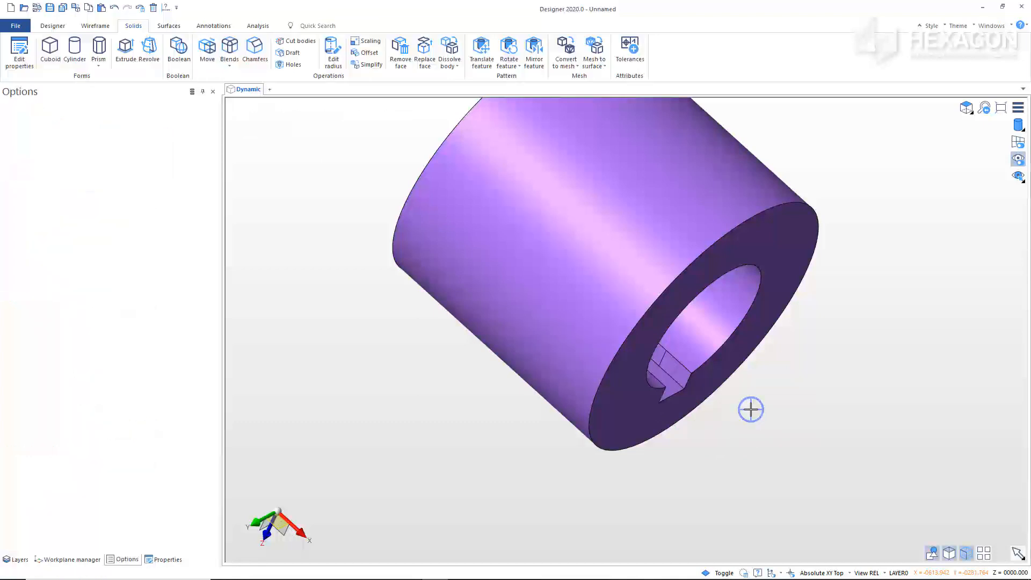
{"action": "right_click", "coordinate": [750, 410]}
Step: Create a workplane at the centre of the purple cylinder's closed end face, aligned with that face
{"action": "middle_click_drag", "start_coordinate": [328, 318], "coordinate": [525, 388]}
{"action": "scroll", "coordinate": [357, 424], "scroll_direction": "down", "scroll_amount": 5}
{"action": "scroll", "coordinate": [506, 386], "scroll_direction": "down", "scroll_amount": 2}
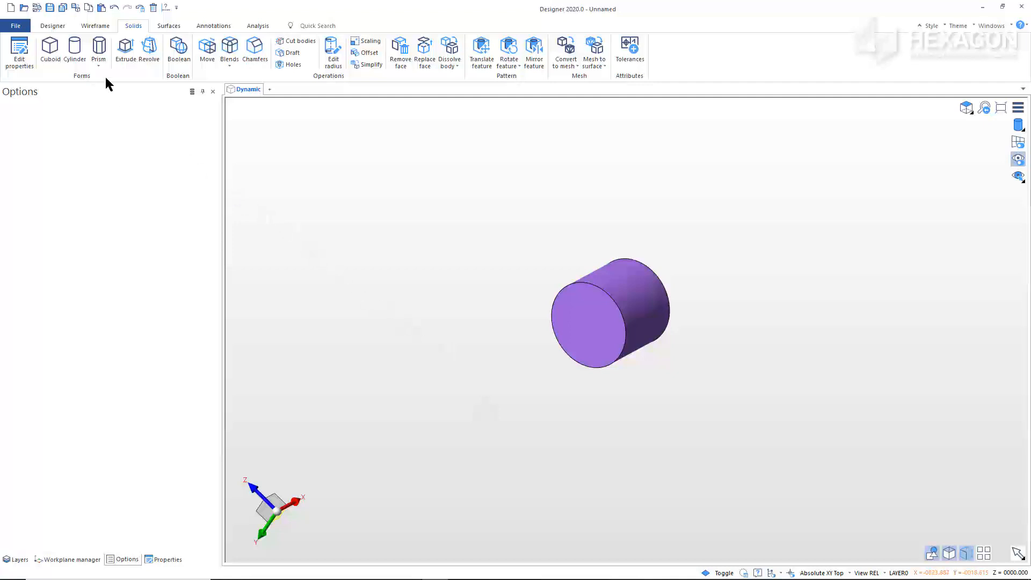
{"action": "left_click", "coordinate": [52, 27]}
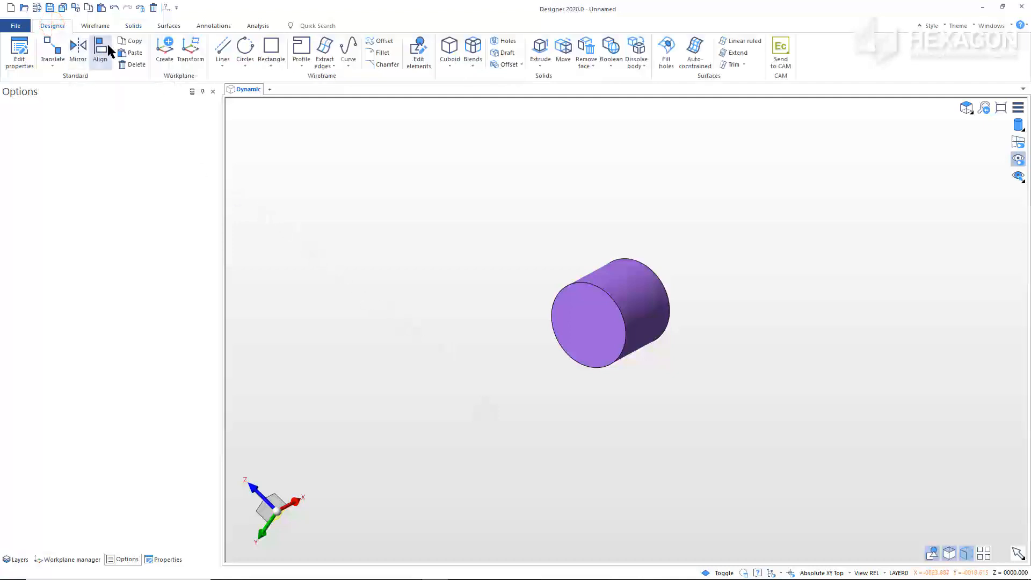
{"action": "left_click", "coordinate": [162, 50]}
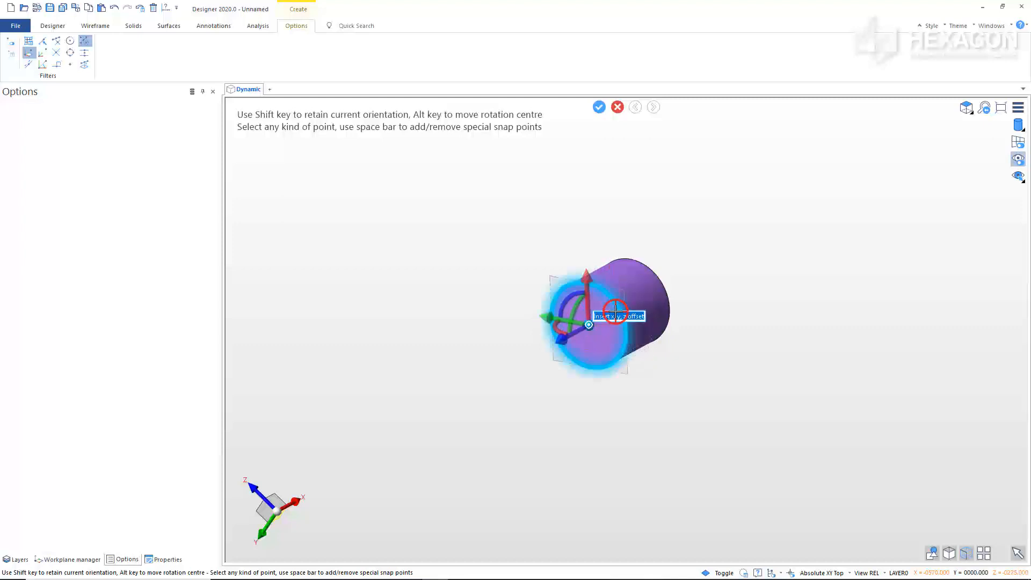
{"action": "left_click", "coordinate": [615, 311]}
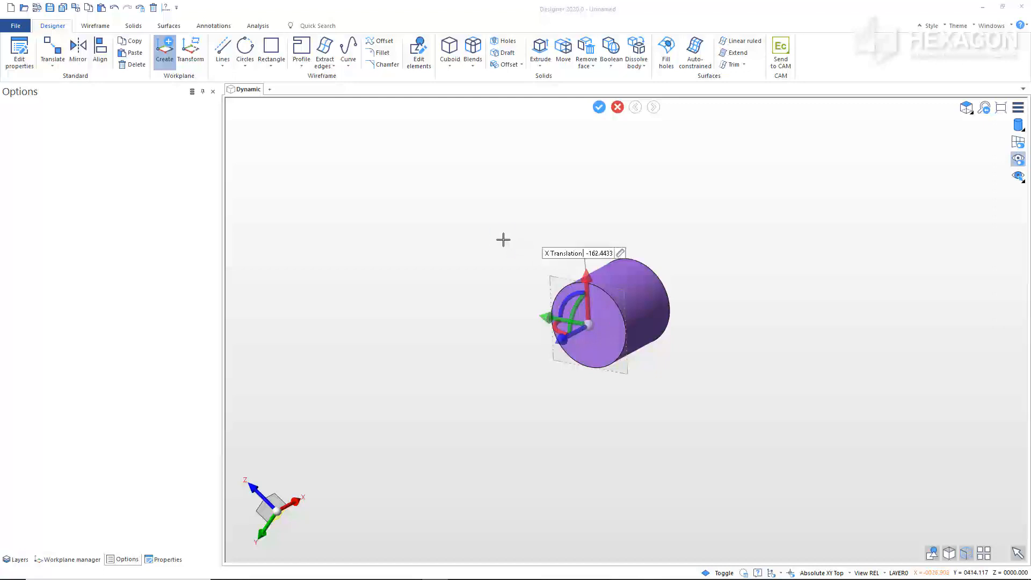
{"action": "key", "text": "Escape"}
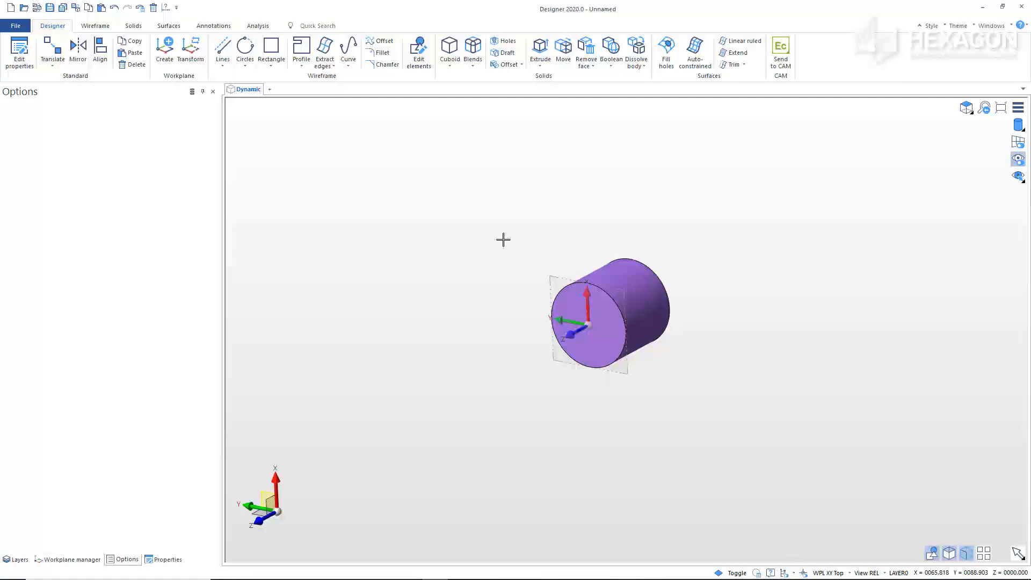
Step: Position a three-point torus at an offset of 0,0,20 from the centre of the cylinder's closed end face
{"action": "left_click", "coordinate": [133, 27]}
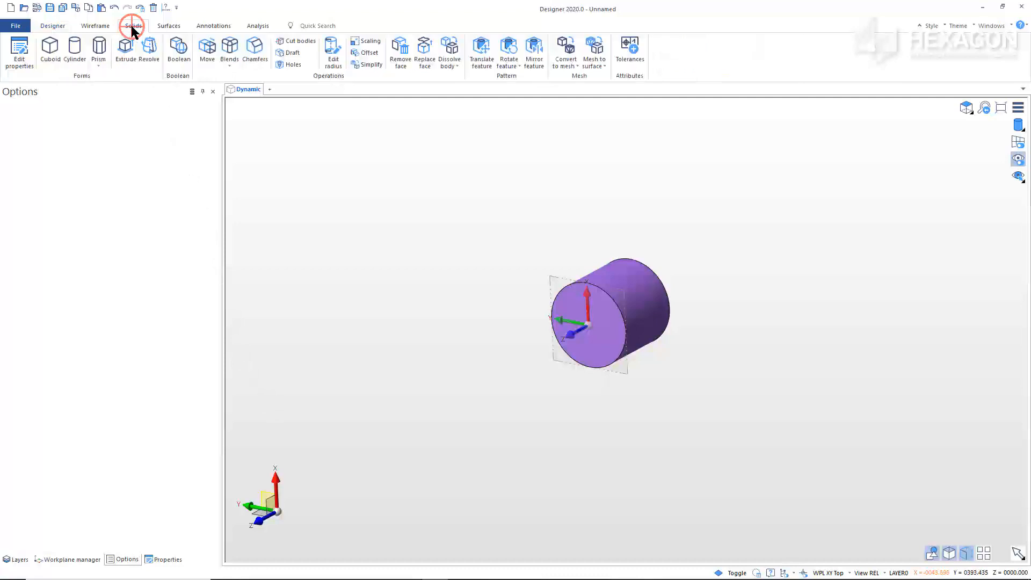
{"action": "left_click", "coordinate": [101, 62]}
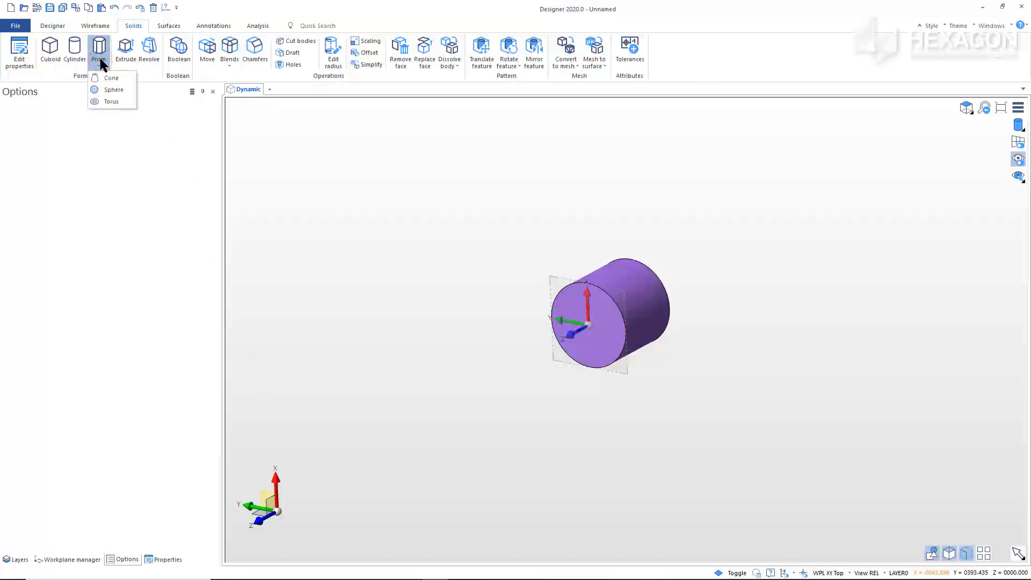
{"action": "left_click", "coordinate": [110, 101]}
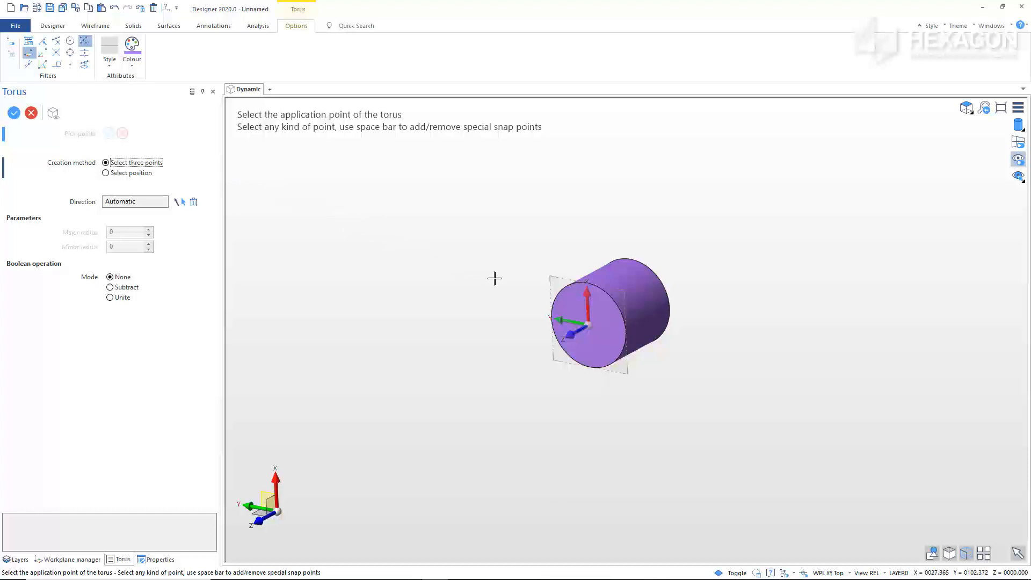
{"action": "left_click", "coordinate": [552, 299]}
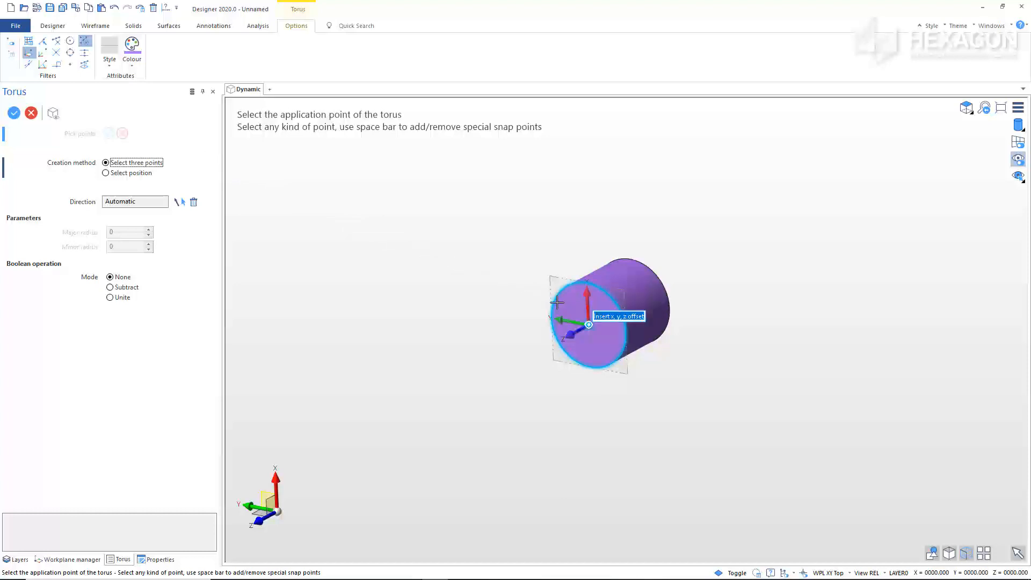
{"action": "type", "text": "0,0,20"}
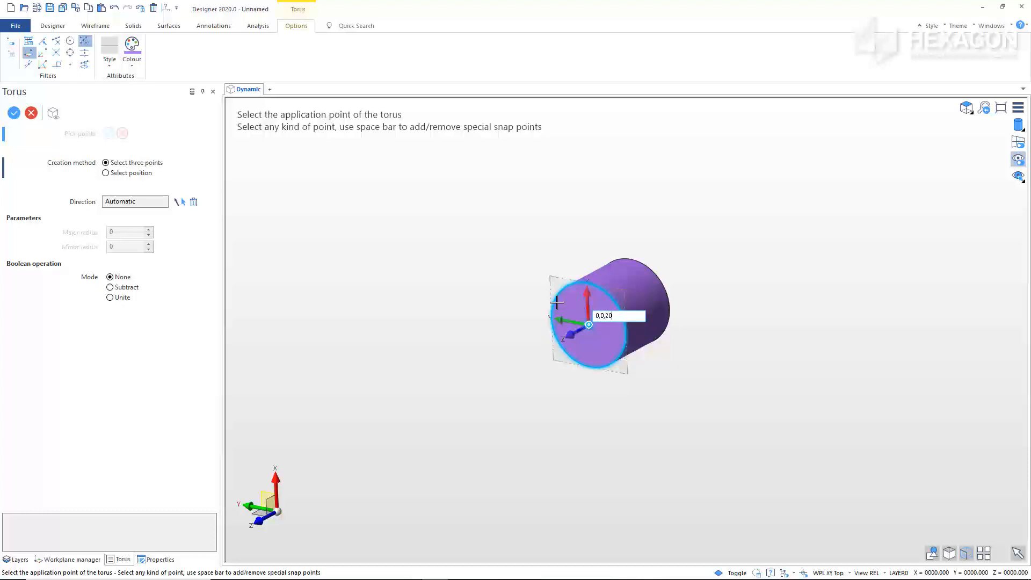
{"action": "key", "text": "Return"}
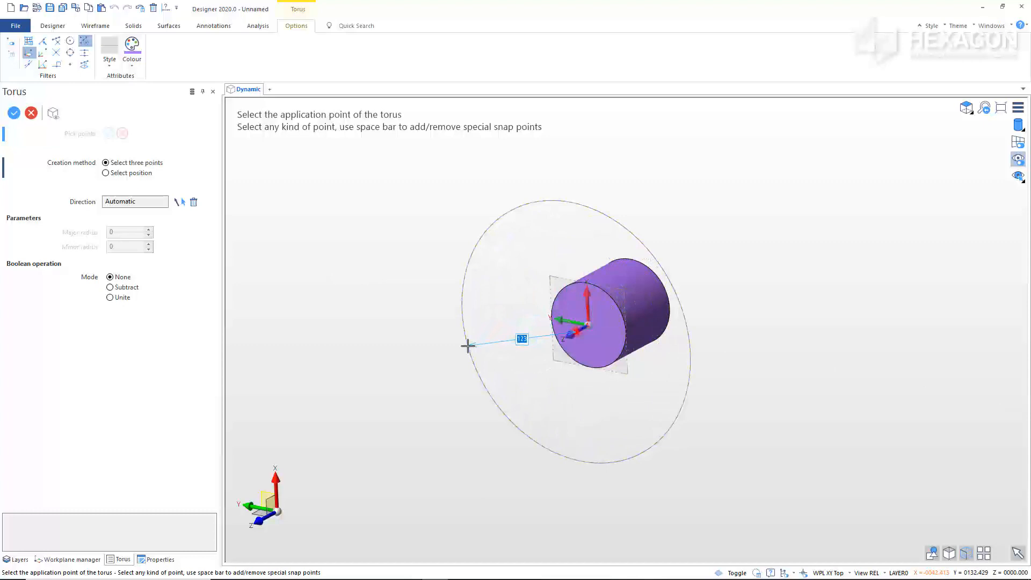
Step: Give the torus a major radius of 160 and a minor radius of 10, and finish creating it
{"action": "type", "text": "160"}
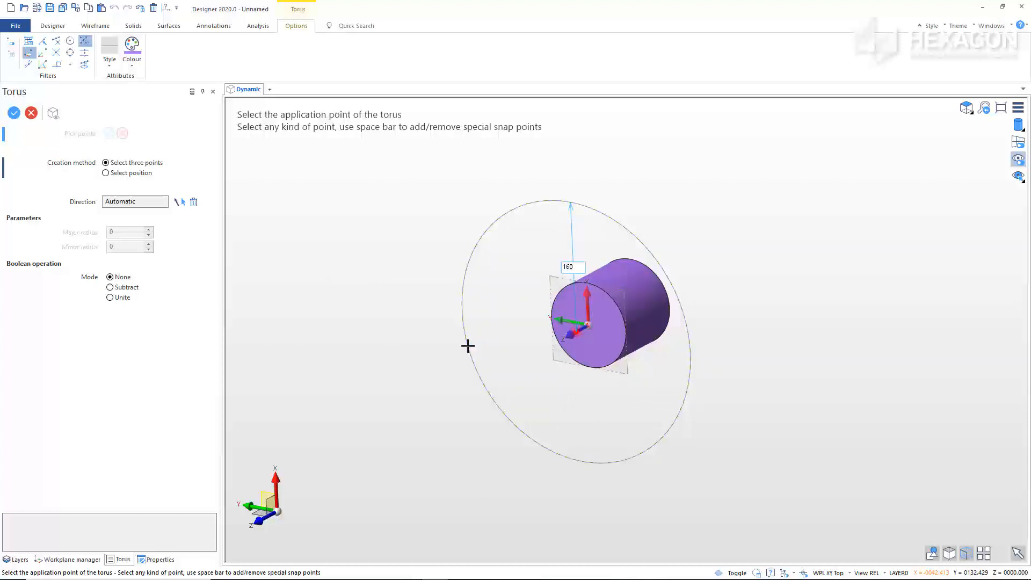
{"action": "key", "text": "Return"}
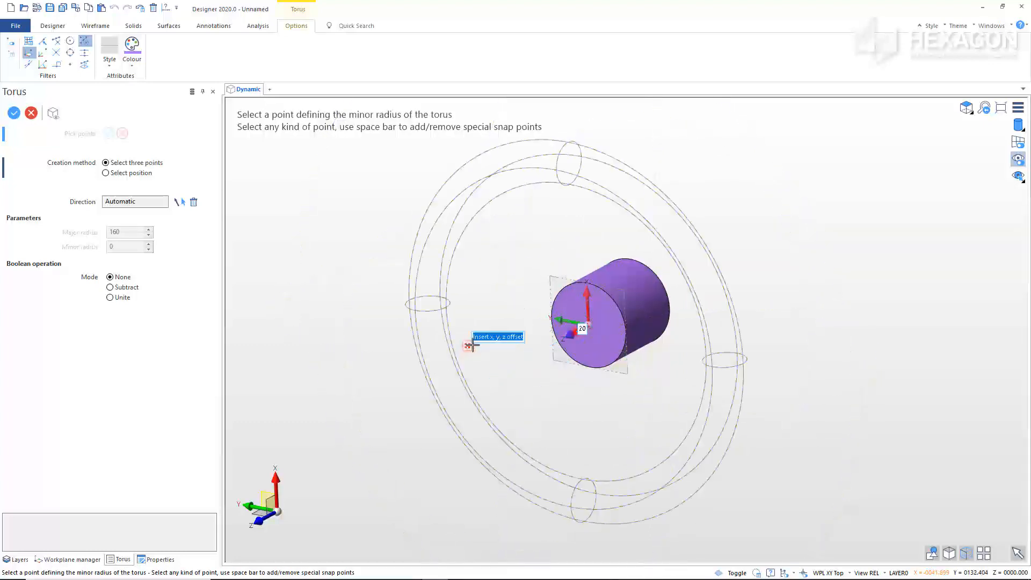
{"action": "type", "text": "1"}
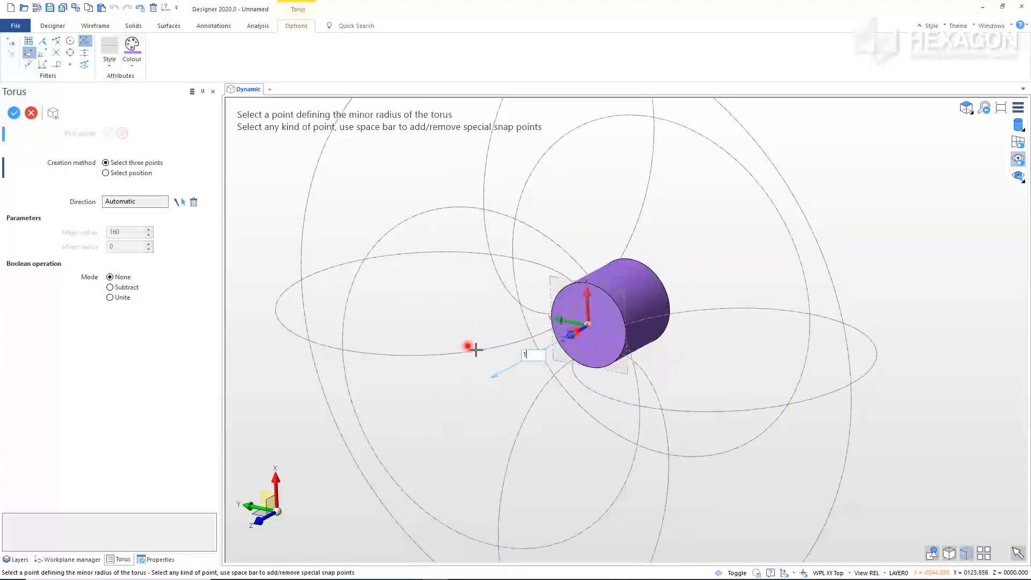
{"action": "key", "text": "Return"}
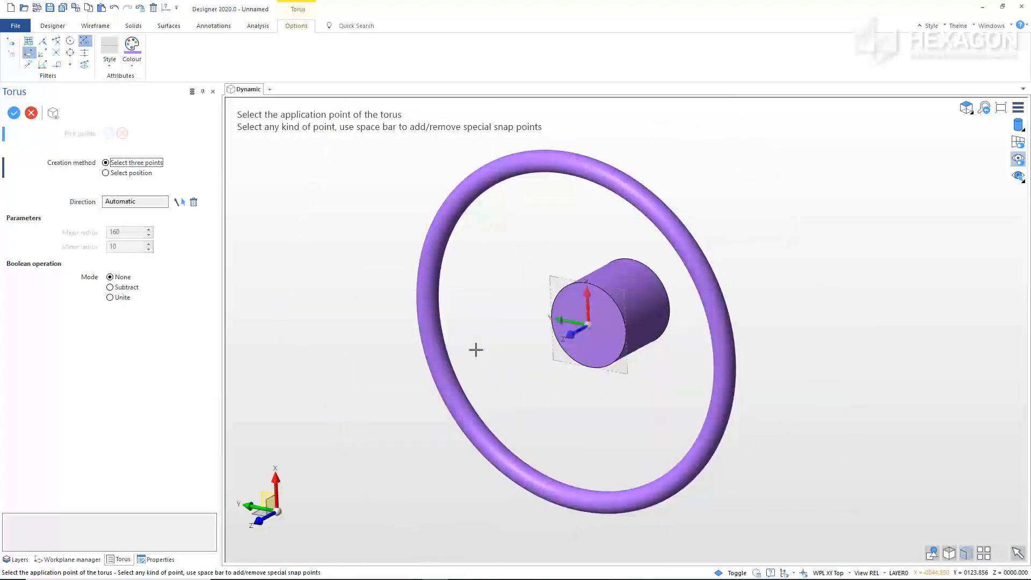
{"action": "right_click", "coordinate": [475, 349]}
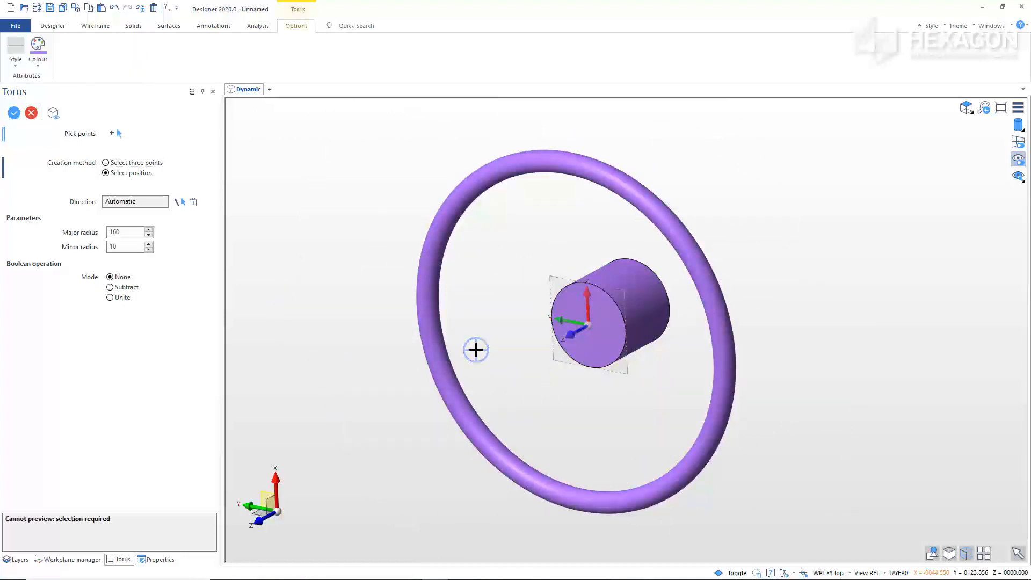
{"action": "right_click", "coordinate": [476, 350]}
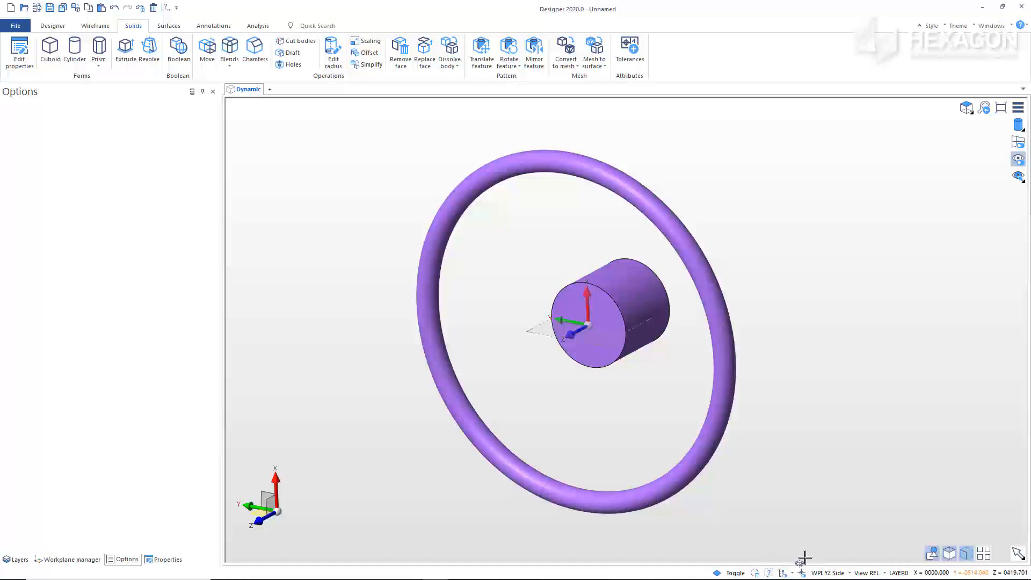
Step: On the XY Top workplane with Retain last enabled, draw a 100-long segment along X starting at offset 0,0,-10 from the cylinder face centre
{"action": "left_click", "coordinate": [816, 573]}
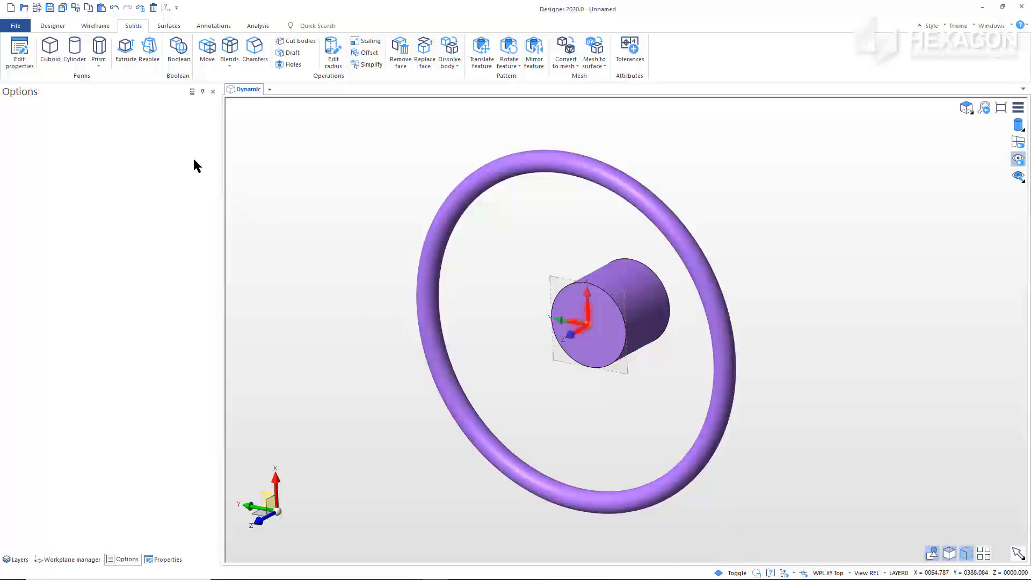
{"action": "left_click", "coordinate": [95, 26]}
{"action": "left_click", "coordinate": [100, 47]}
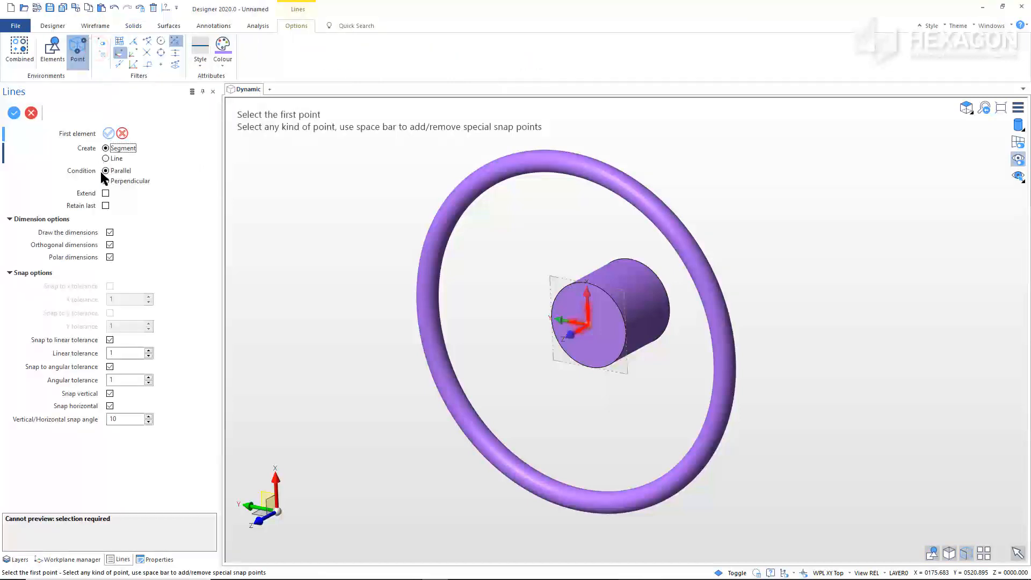
{"action": "left_click", "coordinate": [105, 205]}
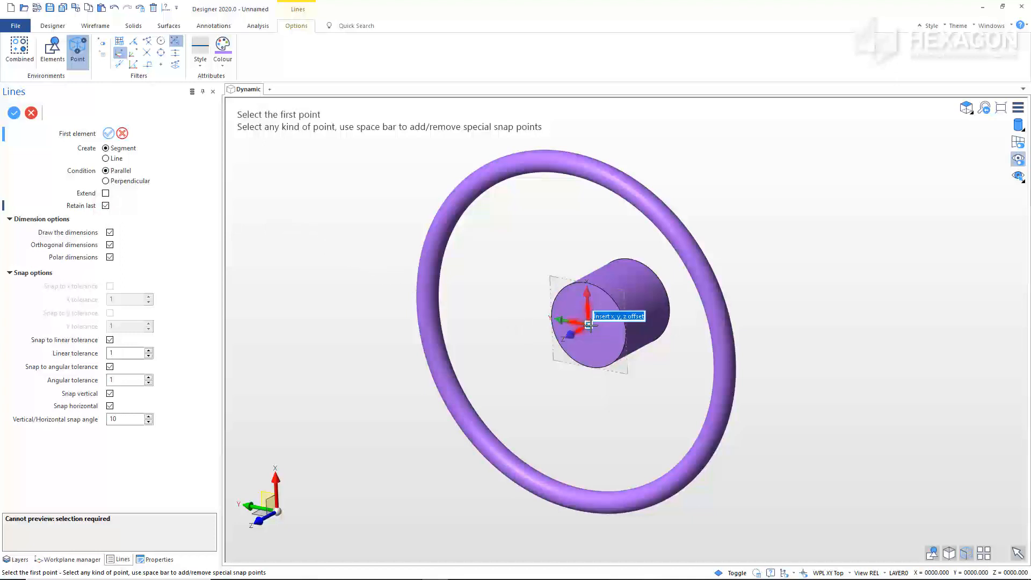
{"action": "type", "text": "0,0,-10"}
{"action": "key", "text": "Return"}
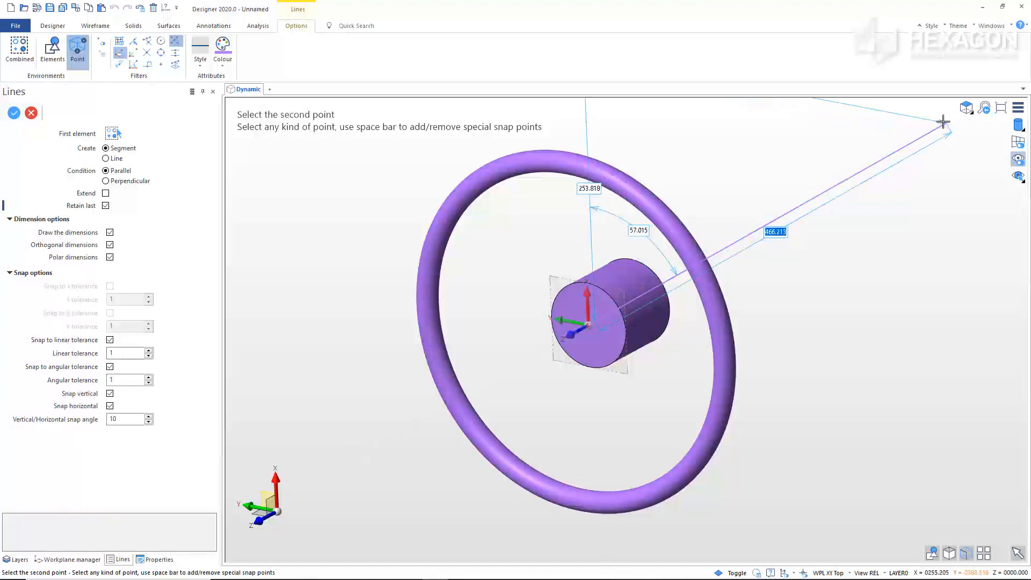
{"action": "left_click", "coordinate": [965, 108]}
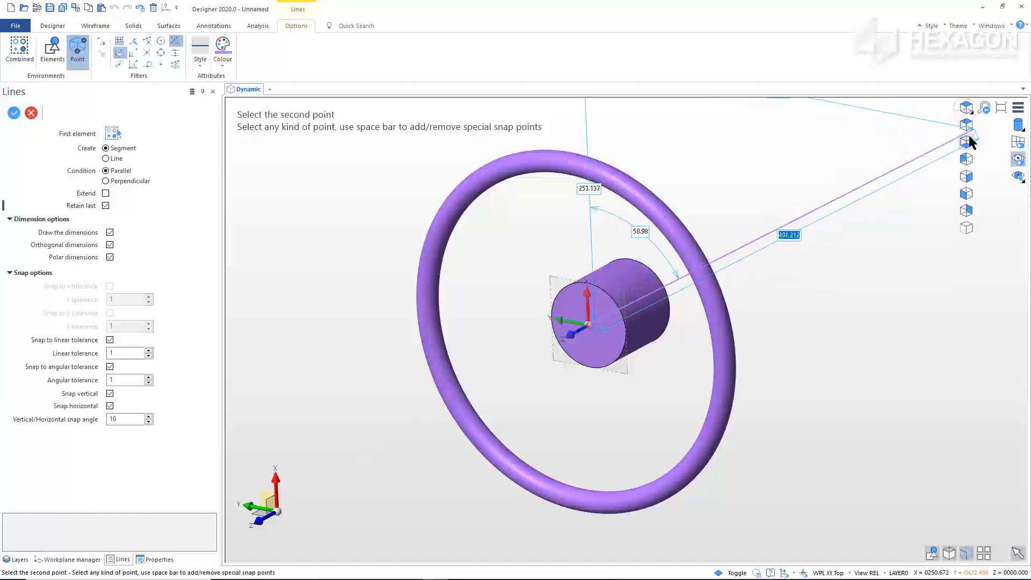
{"action": "left_click", "coordinate": [967, 192]}
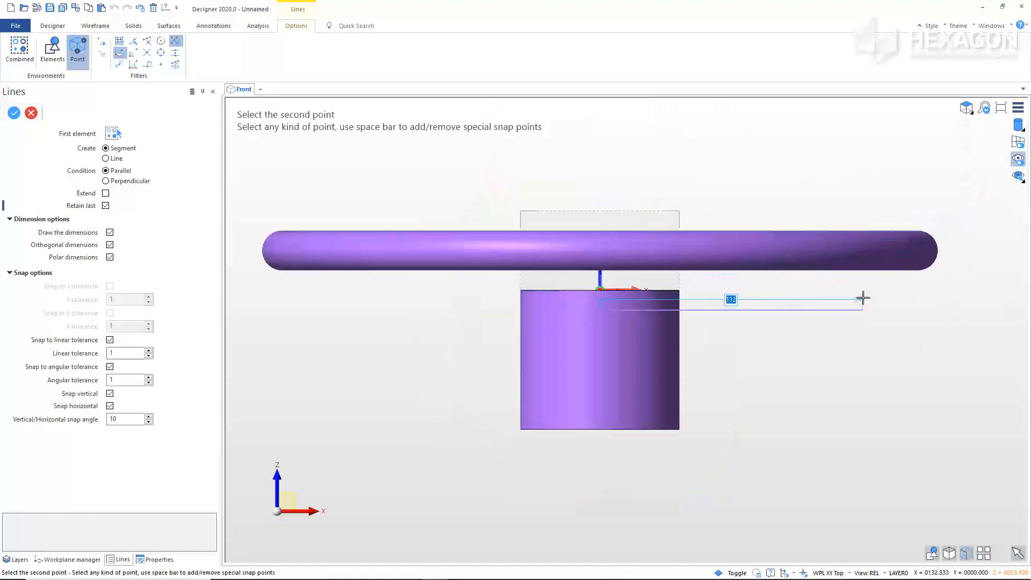
{"action": "type", "text": "100"}
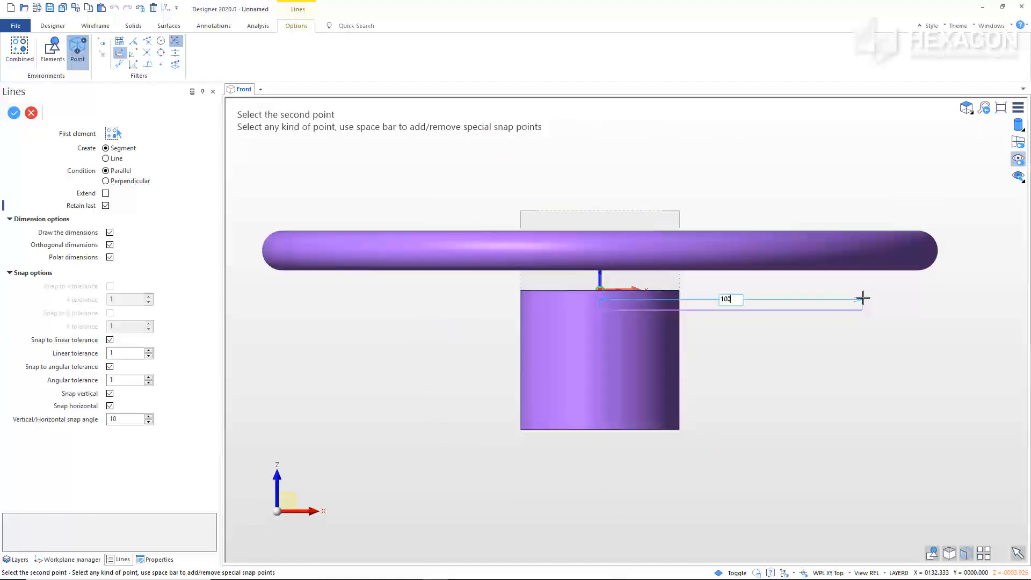
{"action": "key", "text": "Return"}
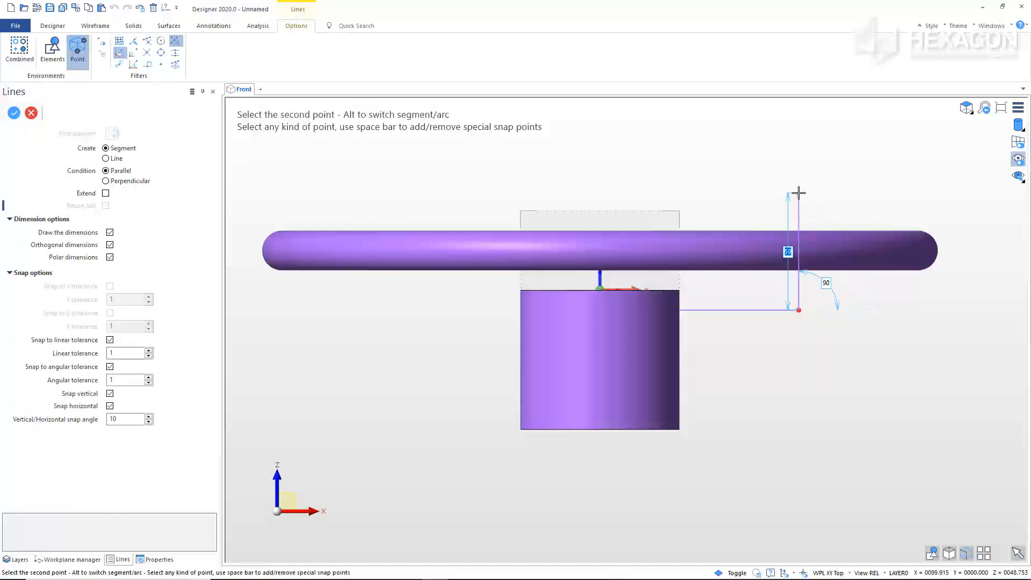
Step: Continue the profile with a vertical segment up to the torus's centre height and a 60-long horizontal segment outward to the ring
{"action": "type", "text": "100"}
{"action": "key", "text": "Return"}
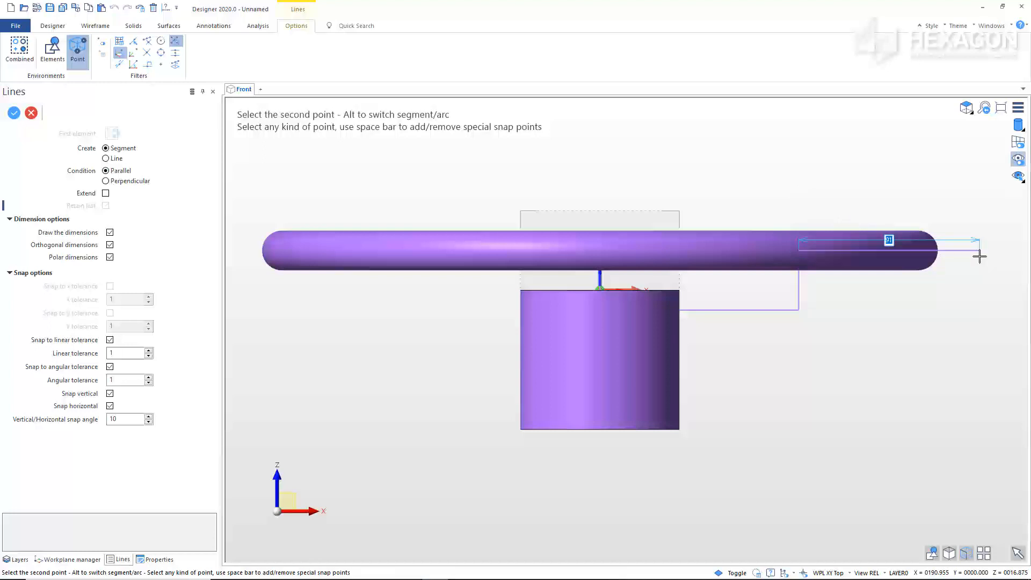
{"action": "type", "text": "60"}
{"action": "key", "text": "Return"}
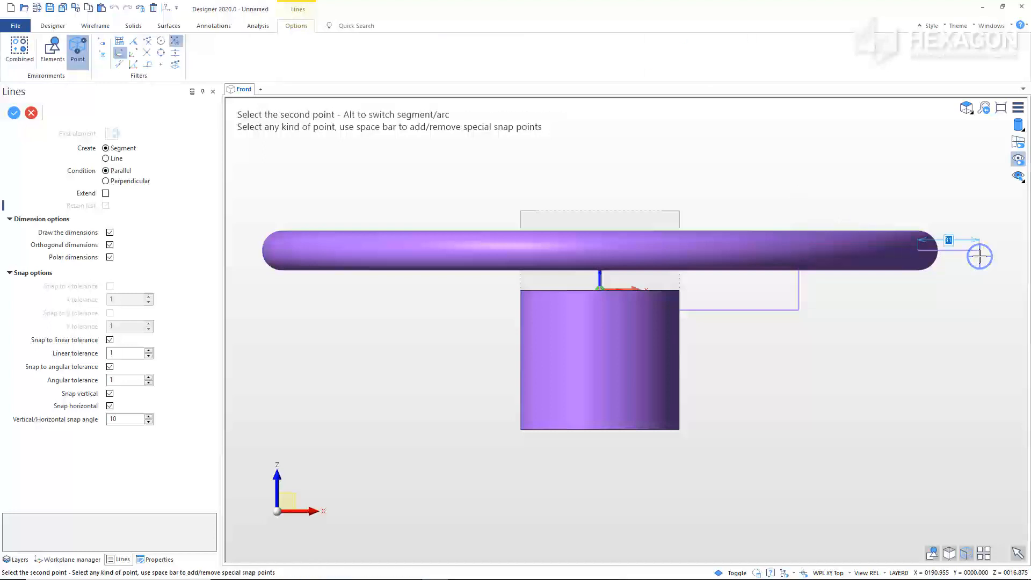
{"action": "key", "text": "Escape"}
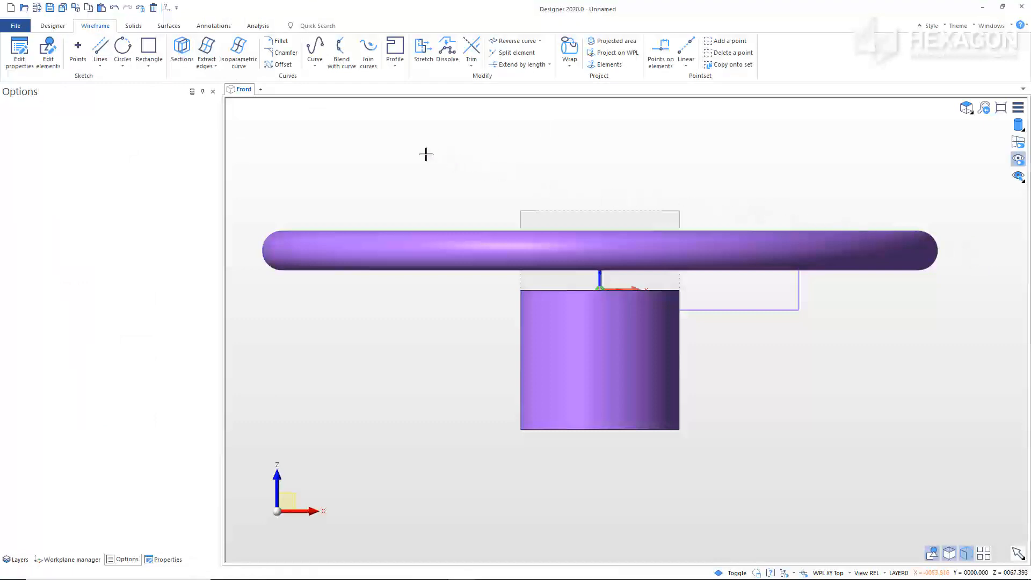
Step: Create a circle of radius 15 tangent to the lower horizontal and vertical segments, on the inner side of their corner
{"action": "left_click", "coordinate": [122, 48]}
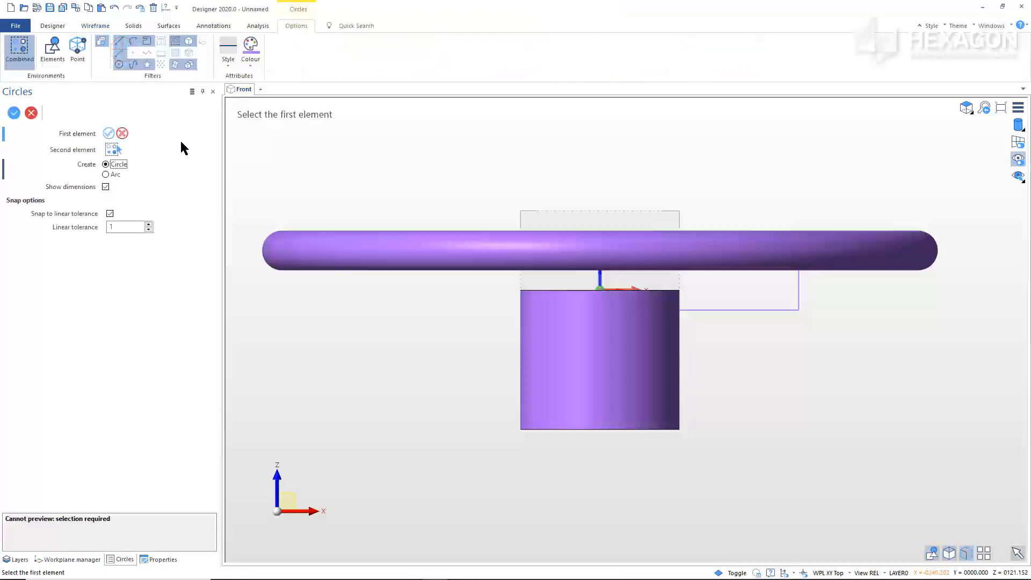
{"action": "left_click", "coordinate": [54, 50]}
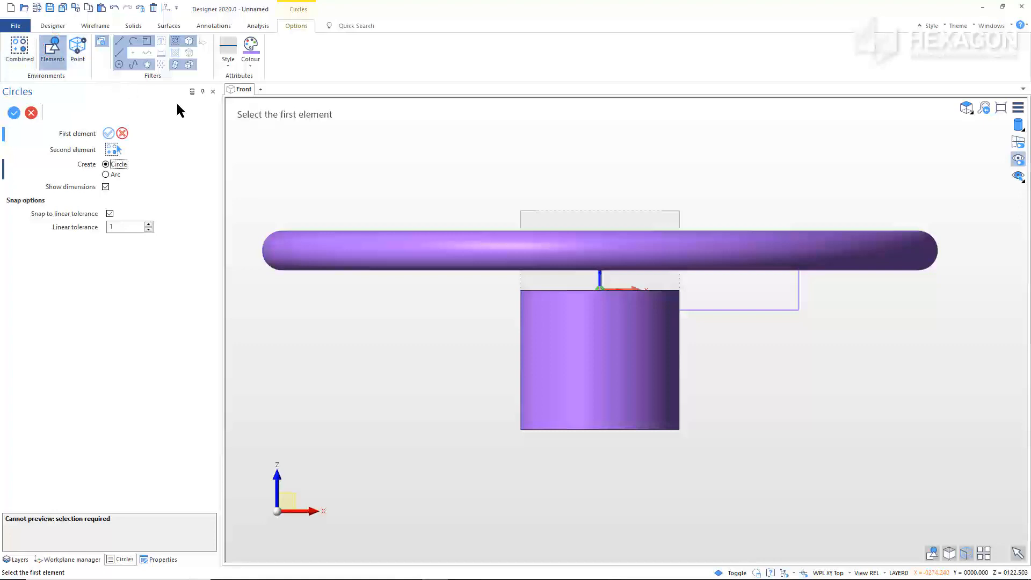
{"action": "middle_click_drag", "start_coordinate": [375, 179], "coordinate": [394, 201]}
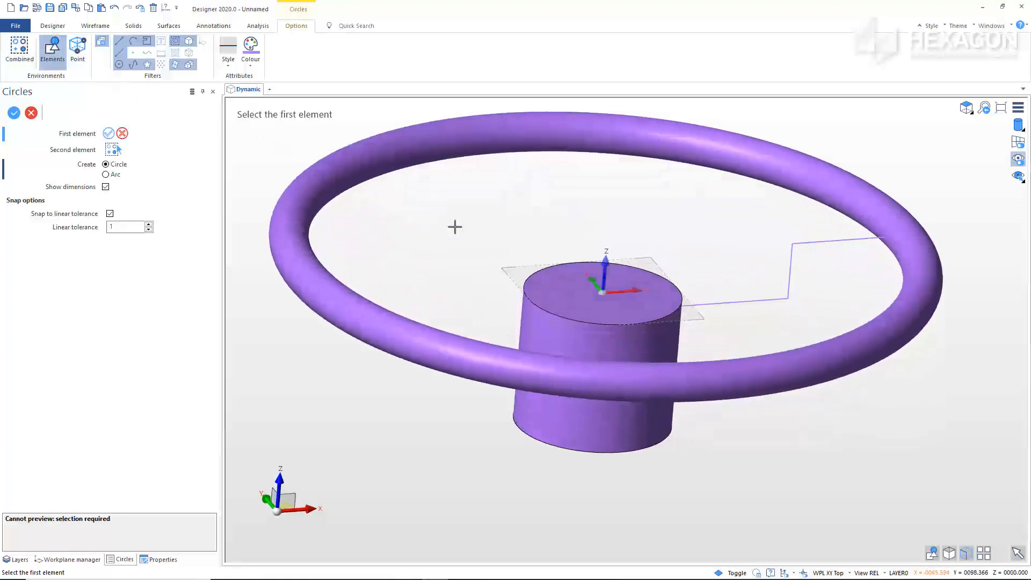
{"action": "left_click", "coordinate": [765, 299]}
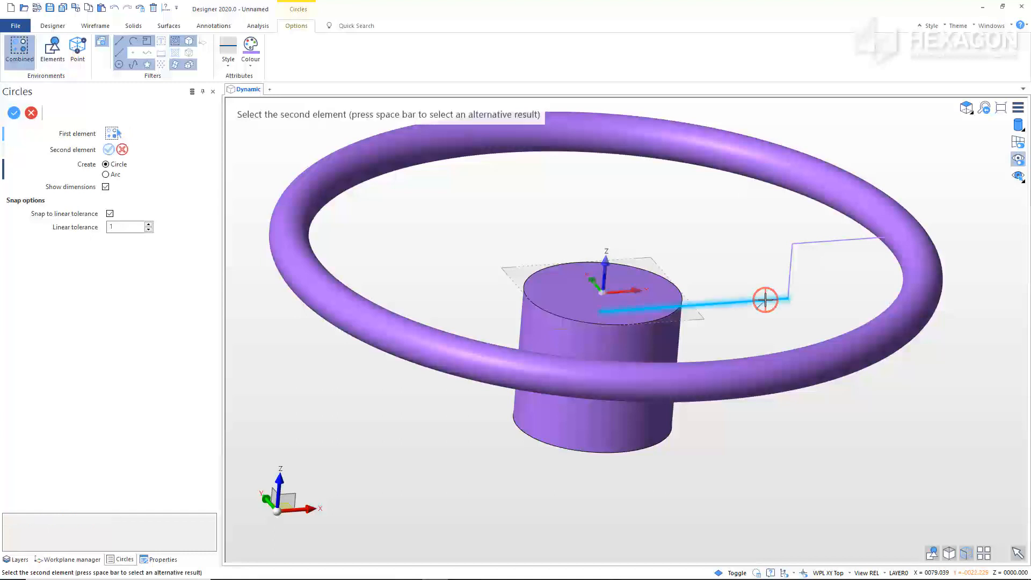
{"action": "left_click", "coordinate": [788, 277]}
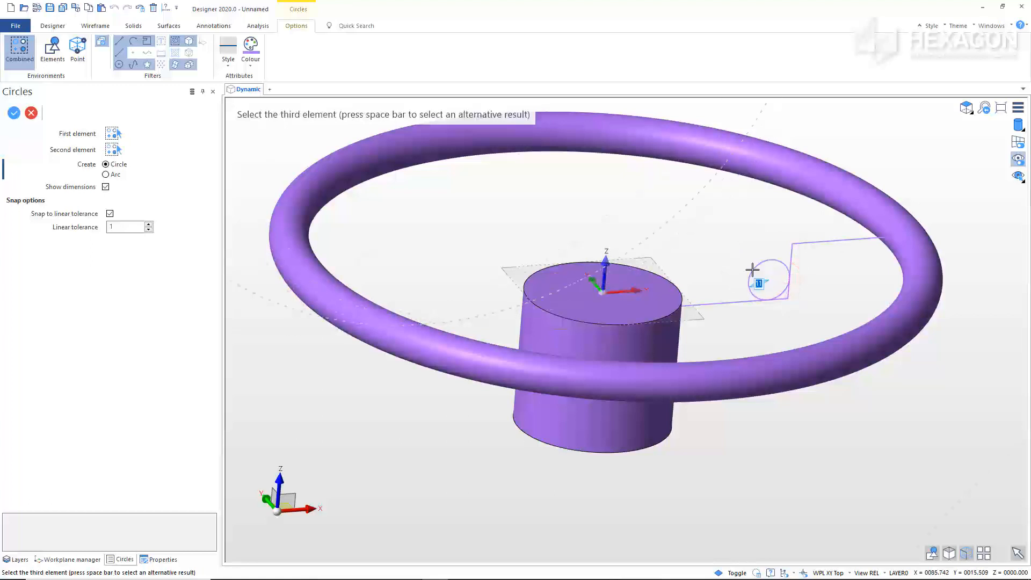
{"action": "key", "text": "Tab"}
{"action": "type", "text": "15"}
{"action": "key", "text": "Return"}
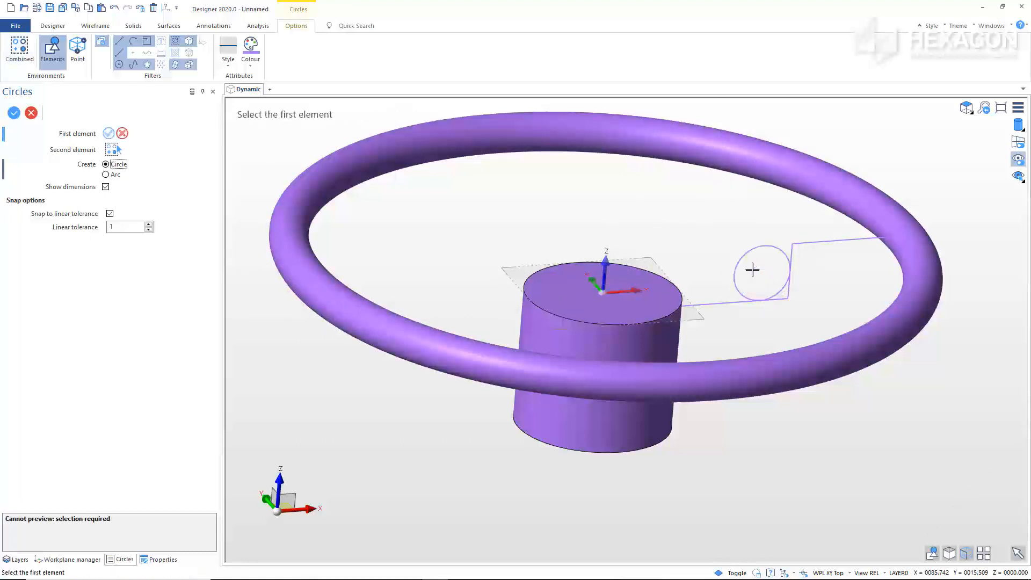
Step: Create a circle of radius 15 tangent to the vertical and upper horizontal segments, on the ring side of their corner
{"action": "left_click", "coordinate": [794, 261]}
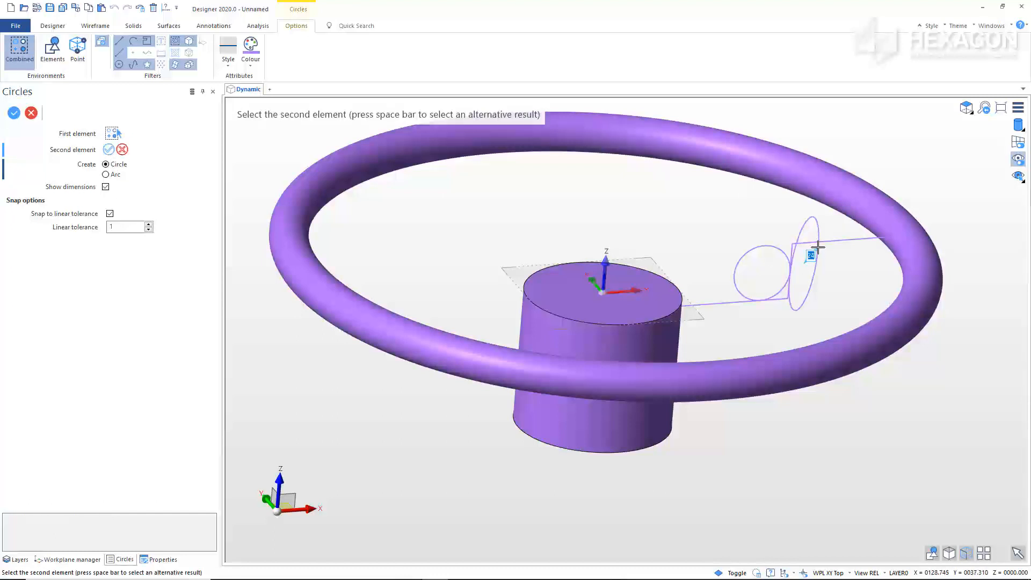
{"action": "left_click", "coordinate": [819, 240]}
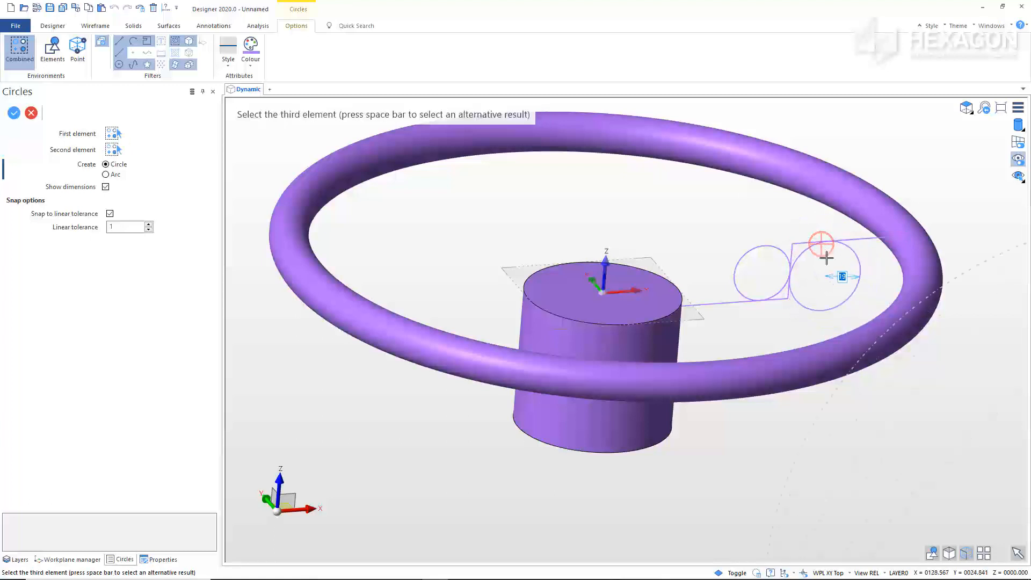
{"action": "type", "text": "15"}
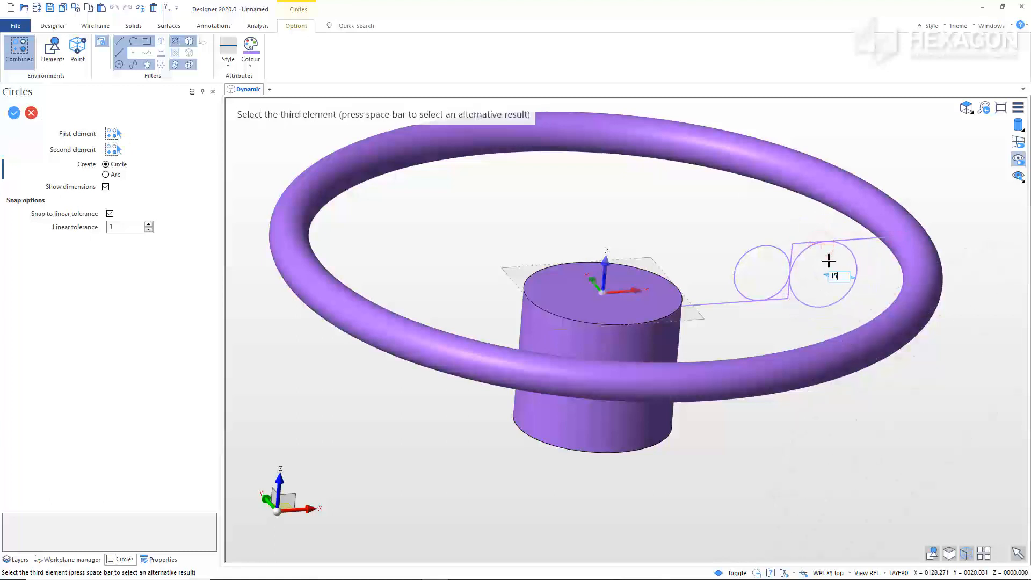
{"action": "key", "text": "Return"}
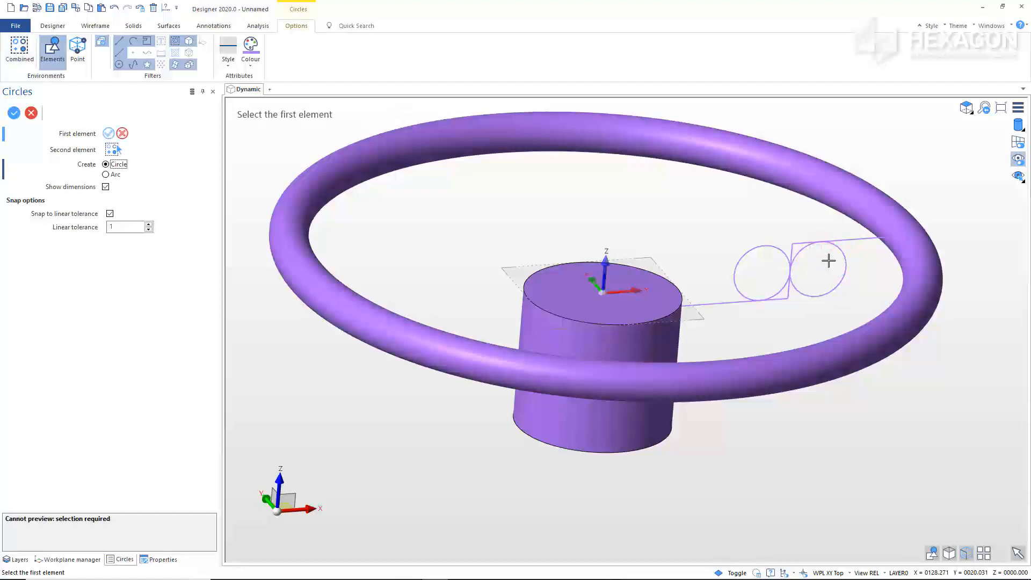
{"action": "key", "text": "Escape"}
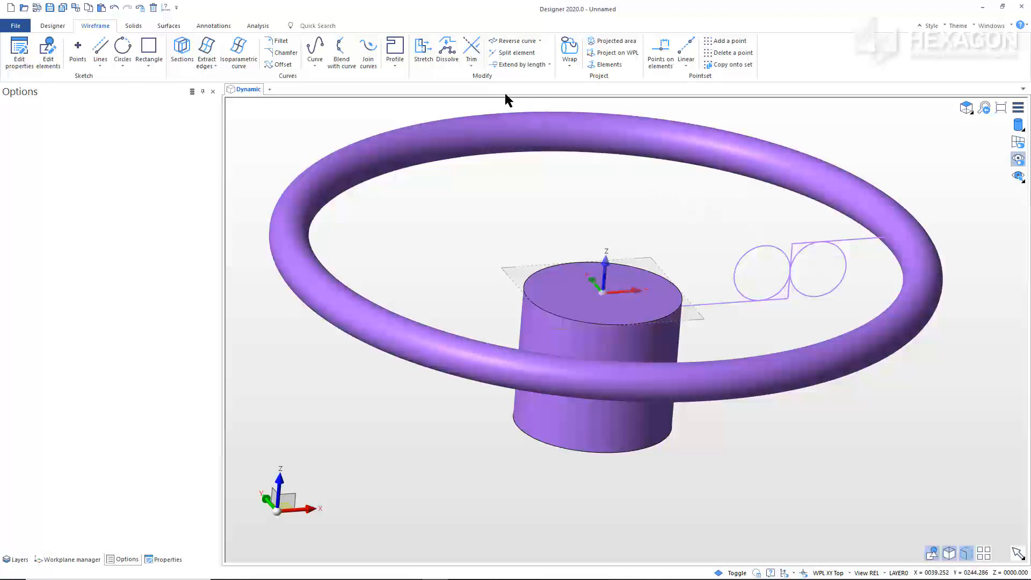
Step: Trim the excess circle portions and segment corners to leave one smooth S-shaped path from the cylinder to the ring
{"action": "left_click", "coordinate": [475, 51]}
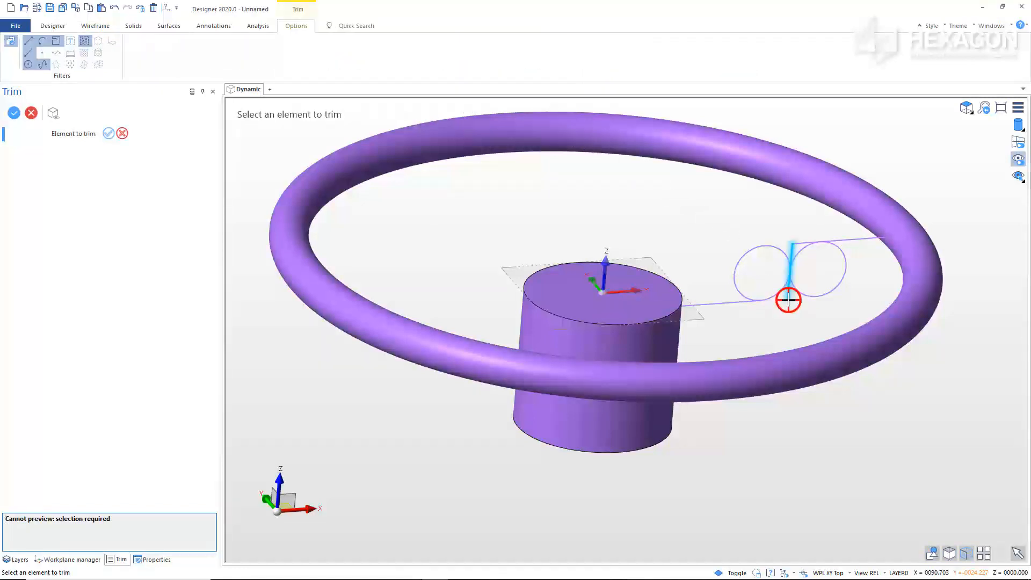
{"action": "left_click", "coordinate": [748, 257]}
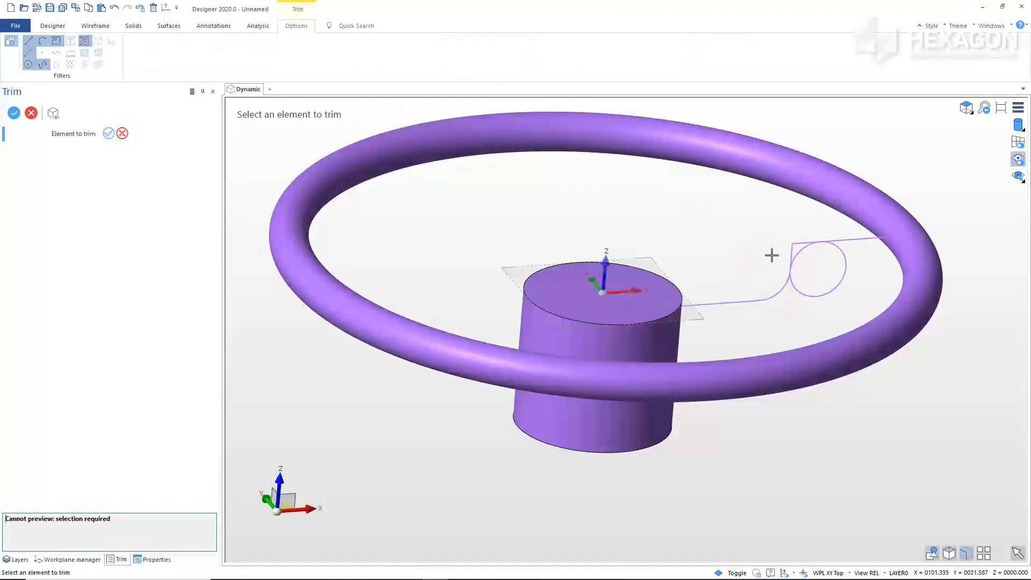
{"action": "left_click", "coordinate": [840, 252]}
{"action": "key", "text": "Escape"}
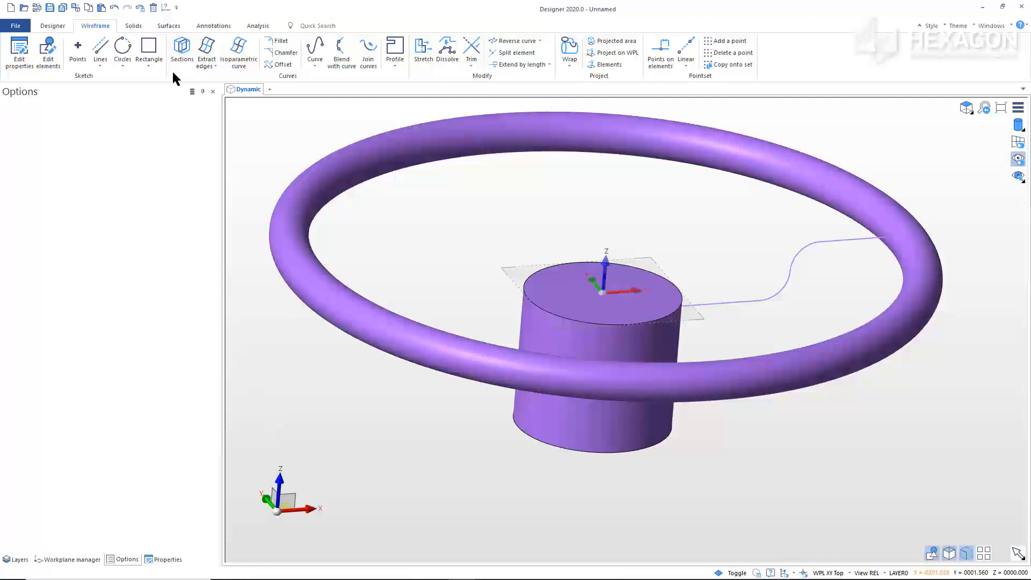
Step: Create a piped solid with a uniform radius of 8 along the chained S-shaped path between the cylinder and the ring
{"action": "left_click", "coordinate": [170, 26]}
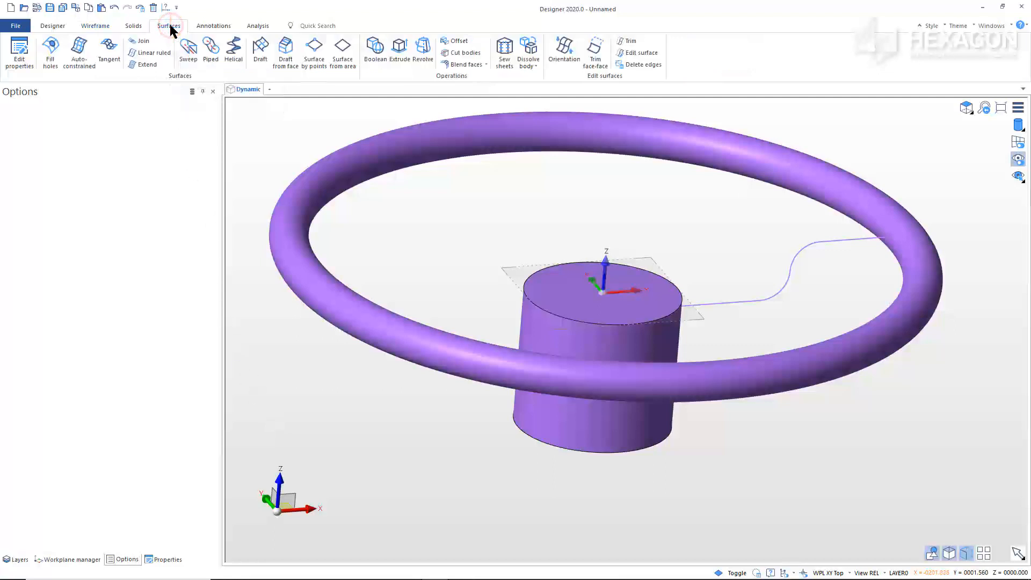
{"action": "left_click", "coordinate": [208, 54]}
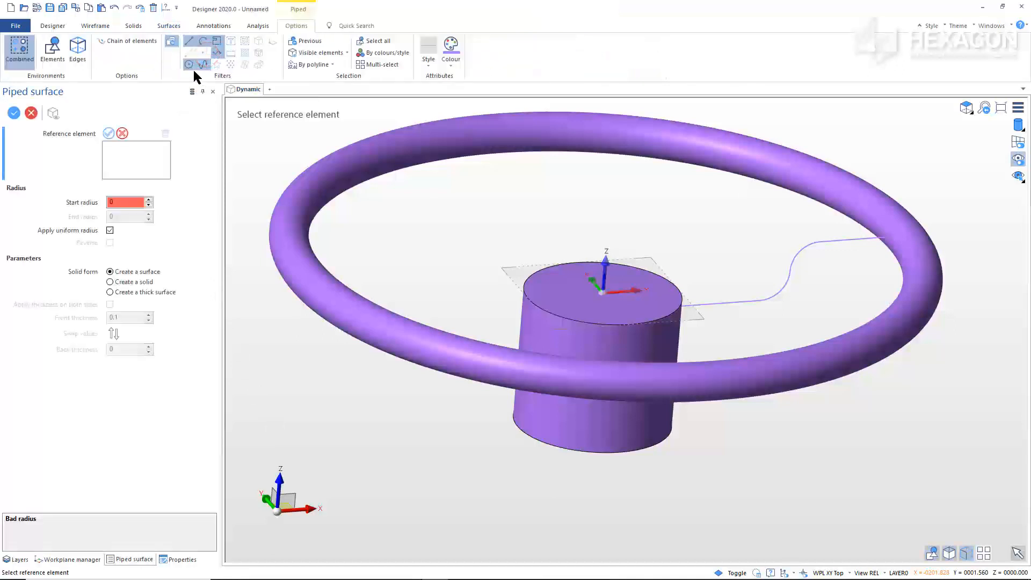
{"action": "left_click", "coordinate": [54, 51]}
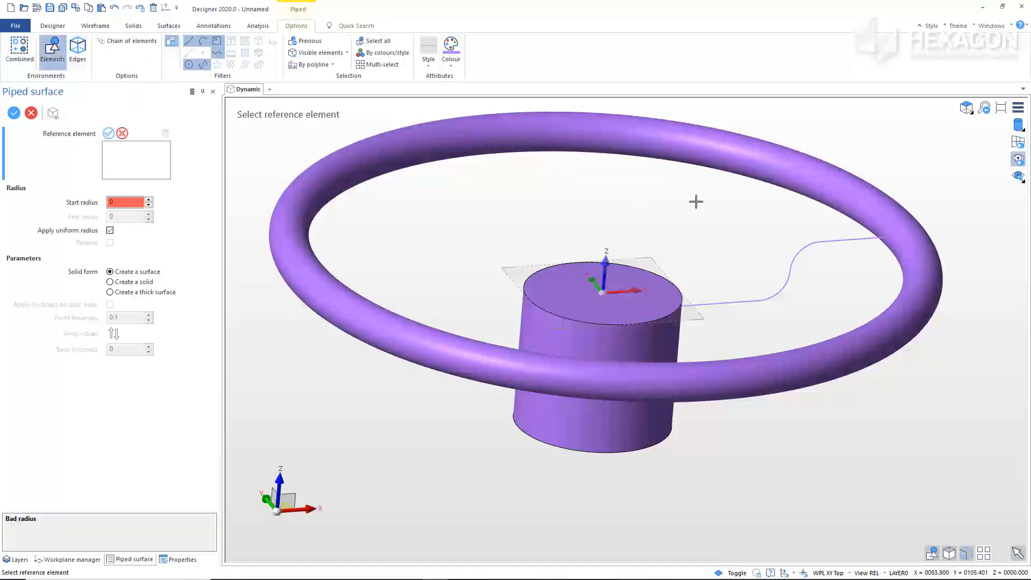
{"action": "left_click", "coordinate": [832, 230]}
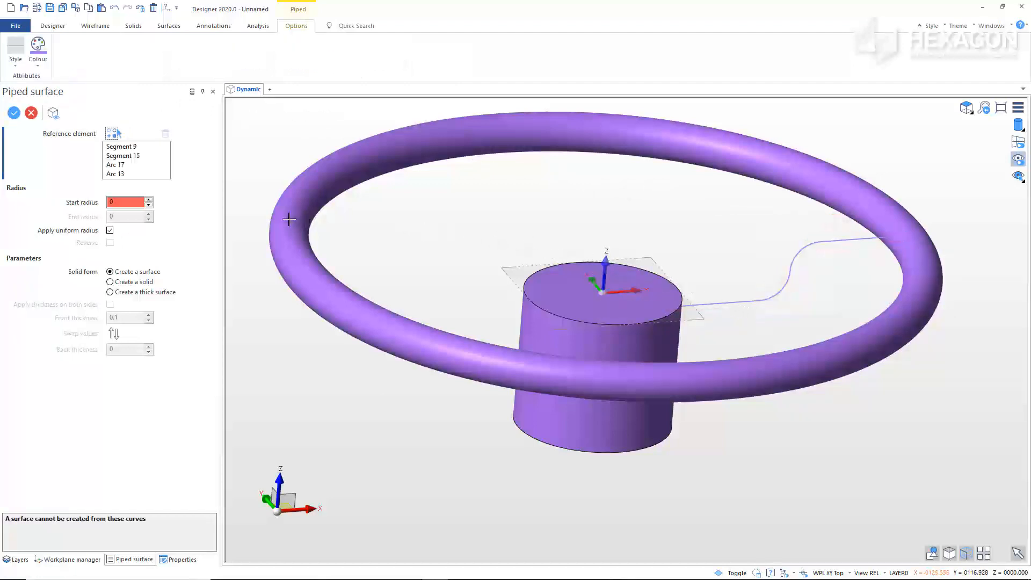
{"action": "left_click", "coordinate": [127, 202]}
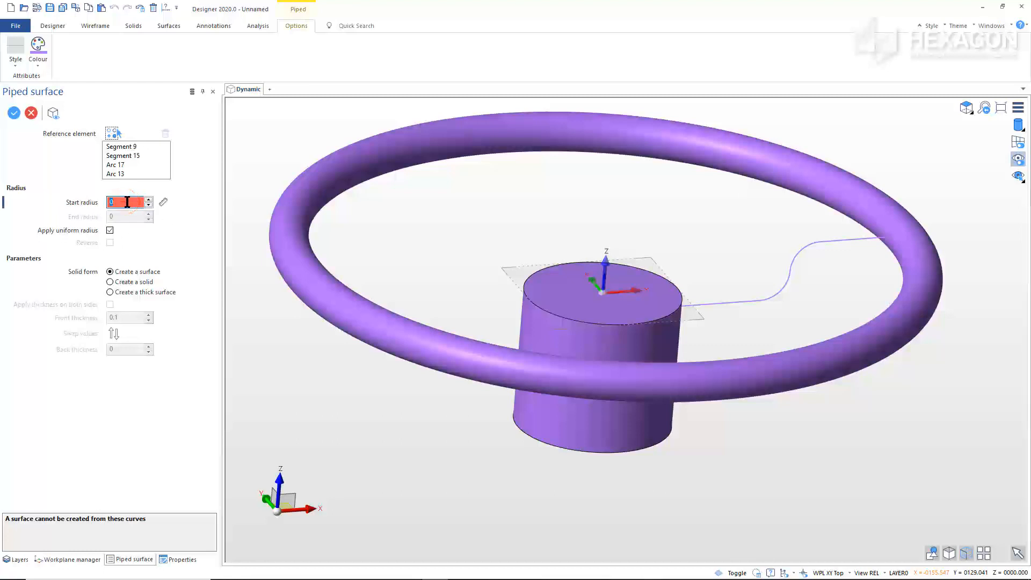
{"action": "type", "text": "8"}
{"action": "left_click", "coordinate": [110, 282]}
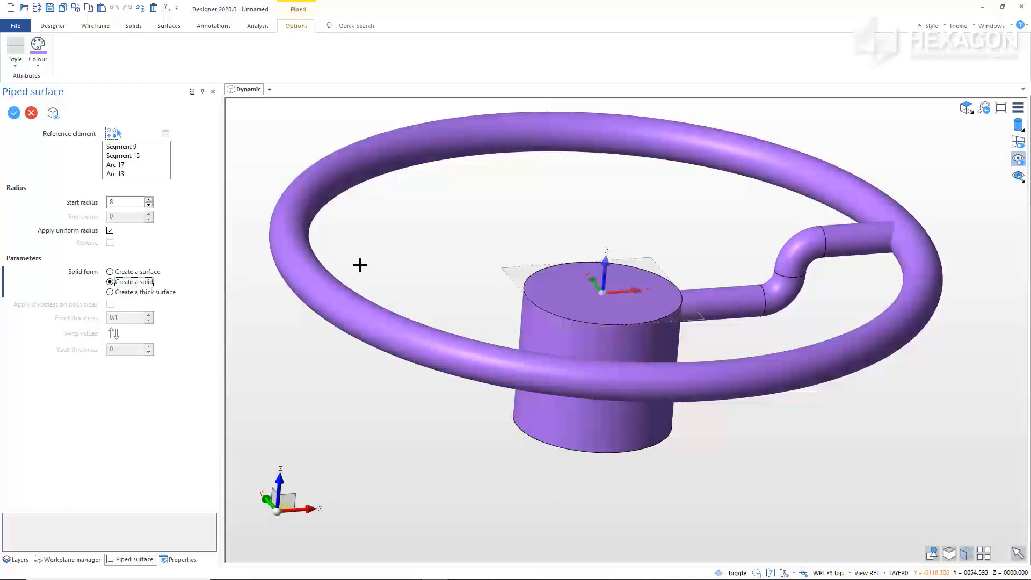
{"action": "right_click", "coordinate": [388, 262]}
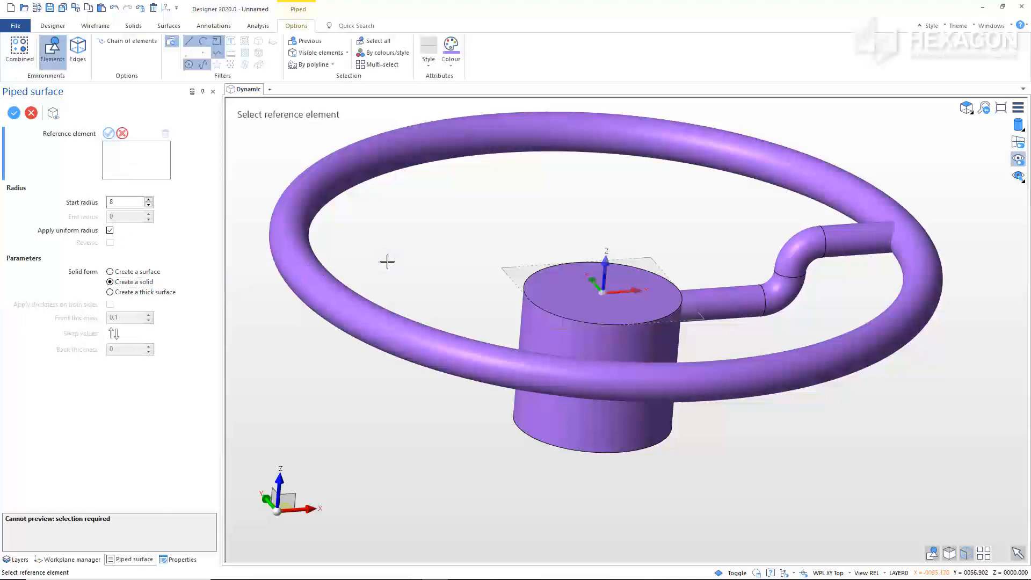
{"action": "right_click", "coordinate": [387, 261]}
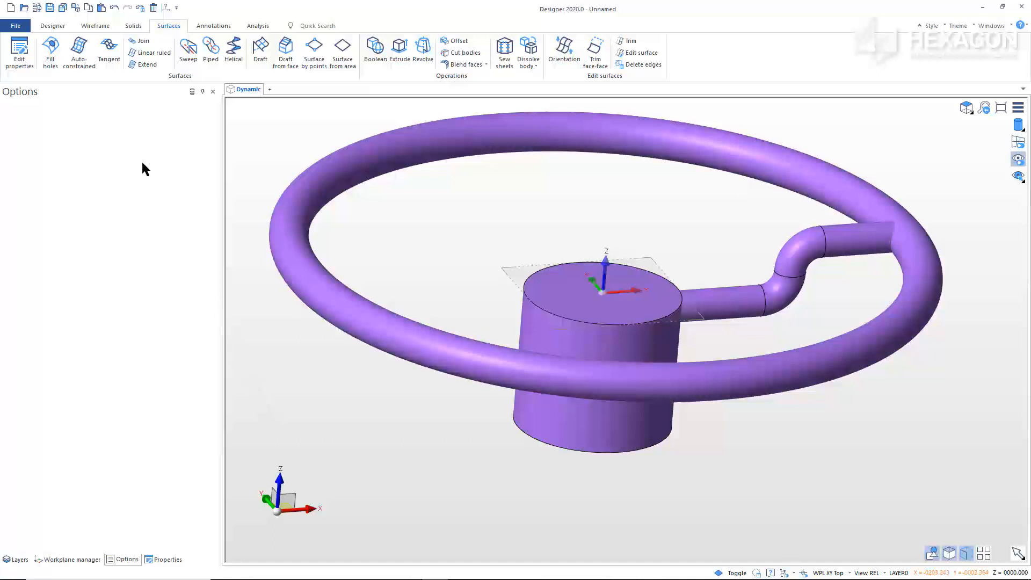
Step: Set up a rotation of the whole piped spoke about the Z axis through the workplane origin on the cylinder's top face
{"action": "left_click", "coordinate": [53, 25]}
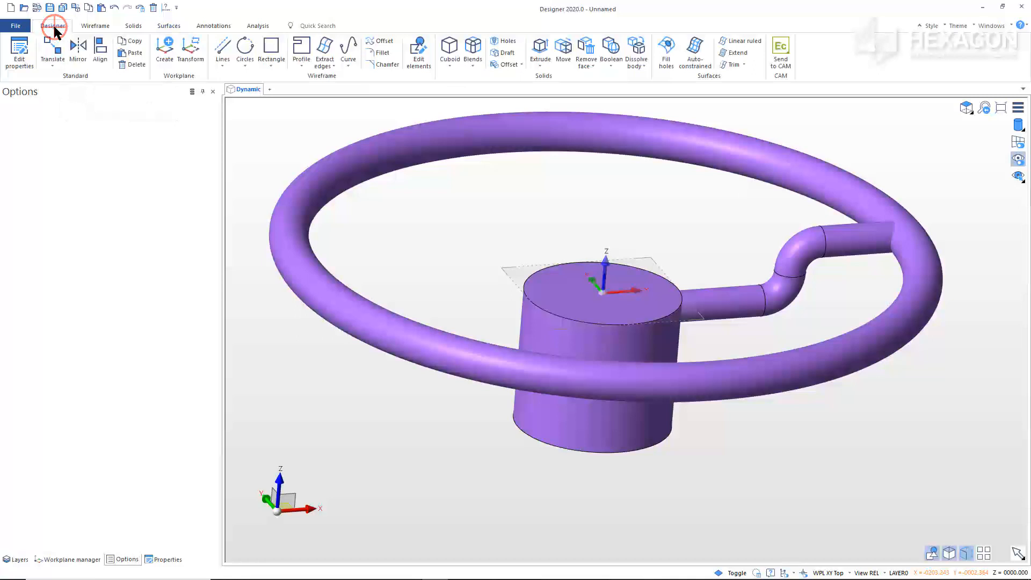
{"action": "left_click", "coordinate": [53, 58]}
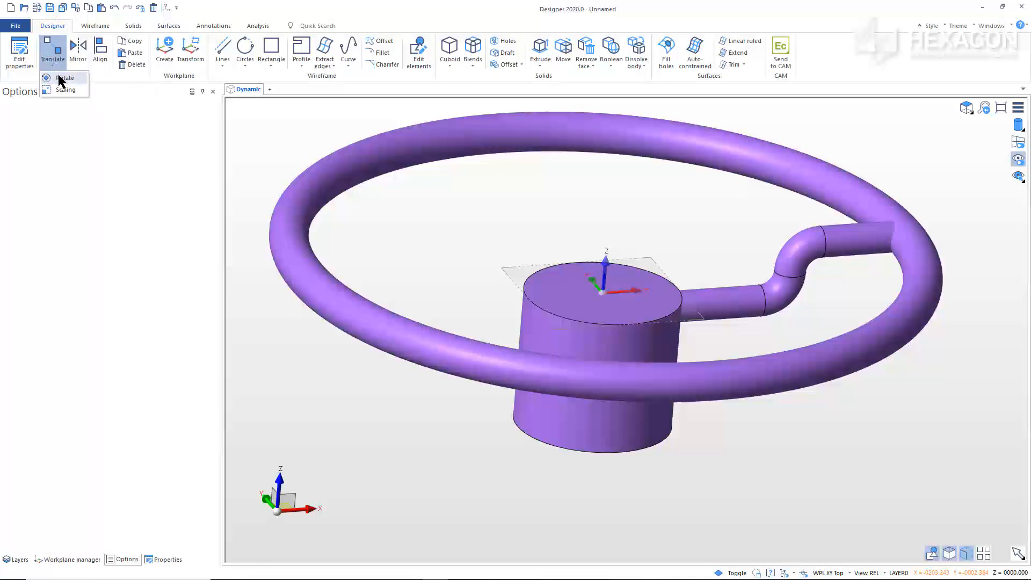
{"action": "left_click", "coordinate": [60, 79]}
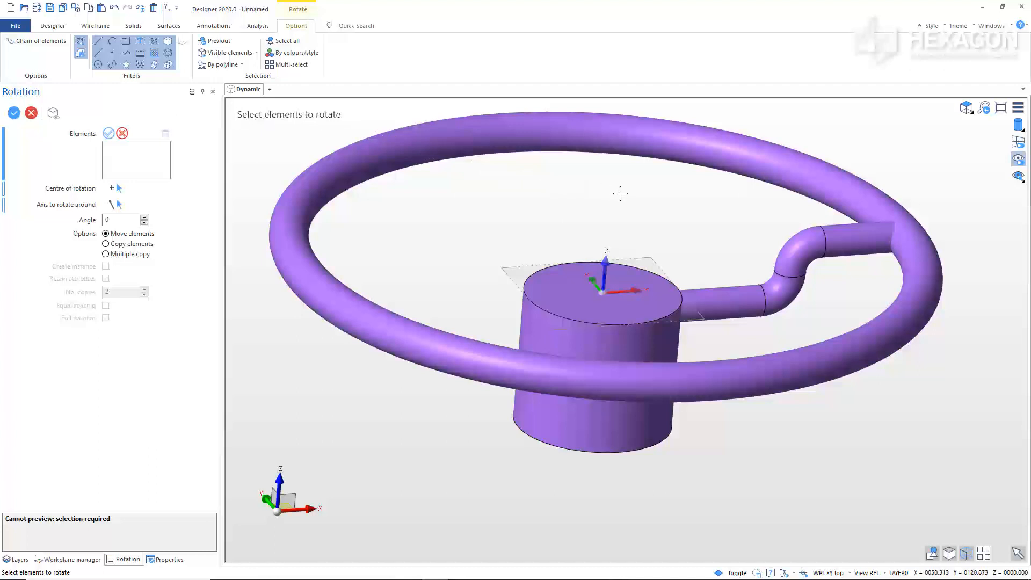
{"action": "left_click", "coordinate": [823, 227]}
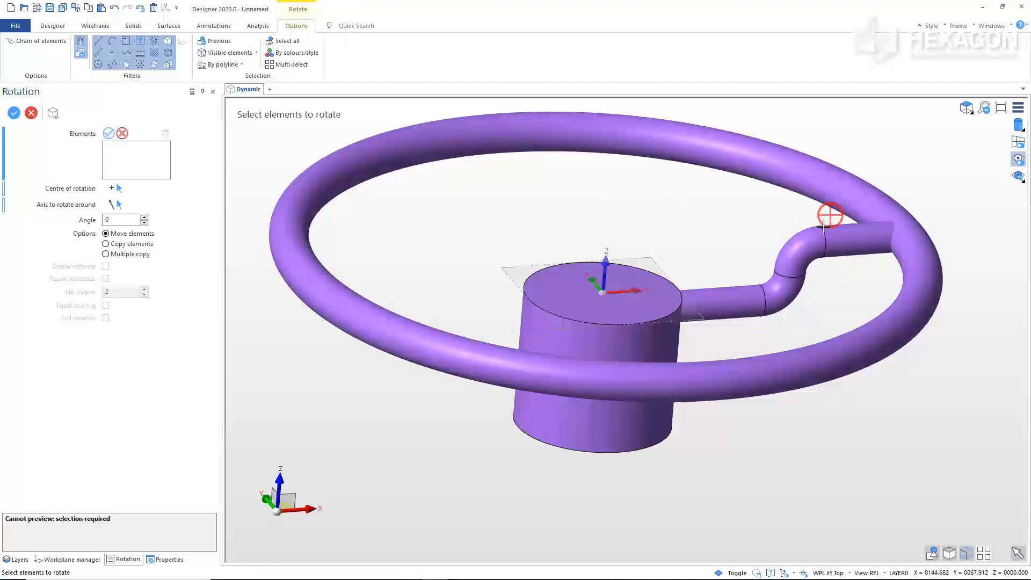
{"action": "left_click", "coordinate": [748, 327]}
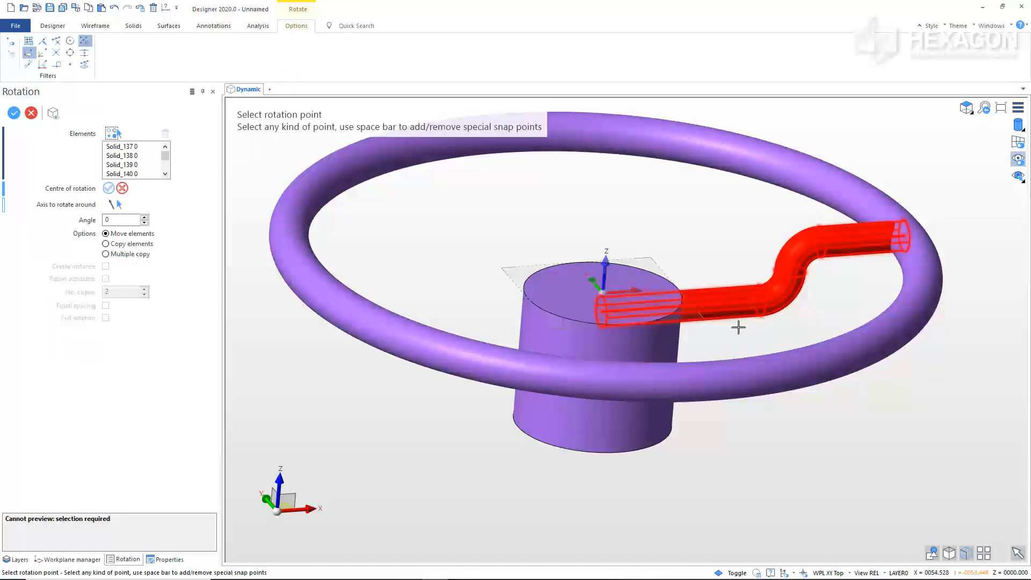
{"action": "left_click", "coordinate": [601, 292]}
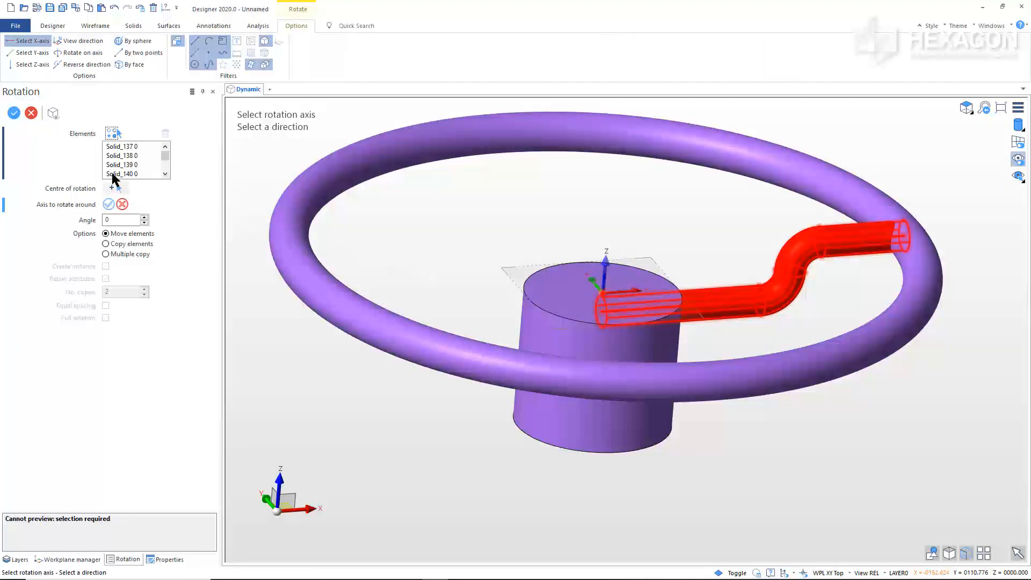
{"action": "left_click", "coordinate": [33, 65]}
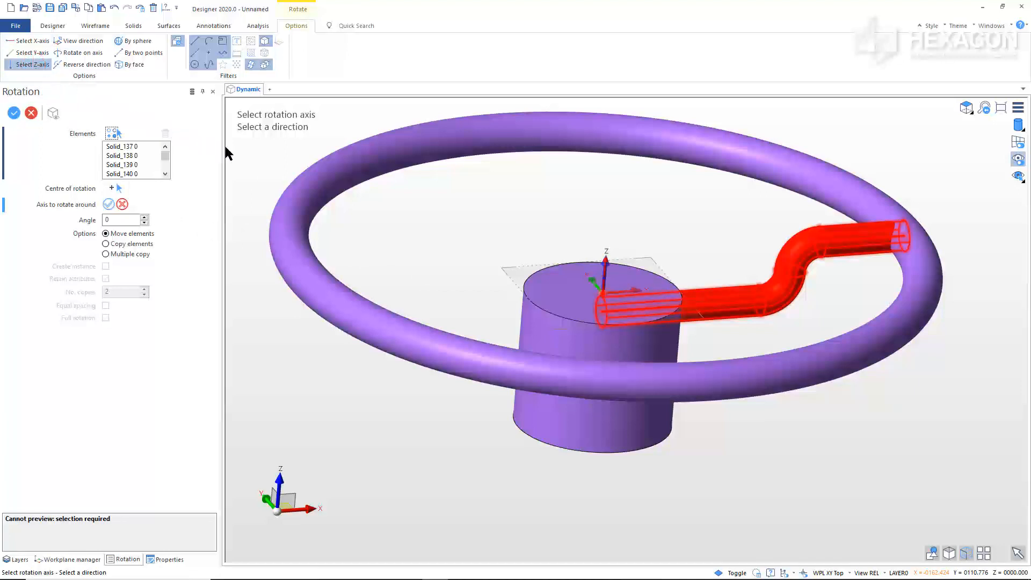
{"action": "left_click", "coordinate": [258, 159]}
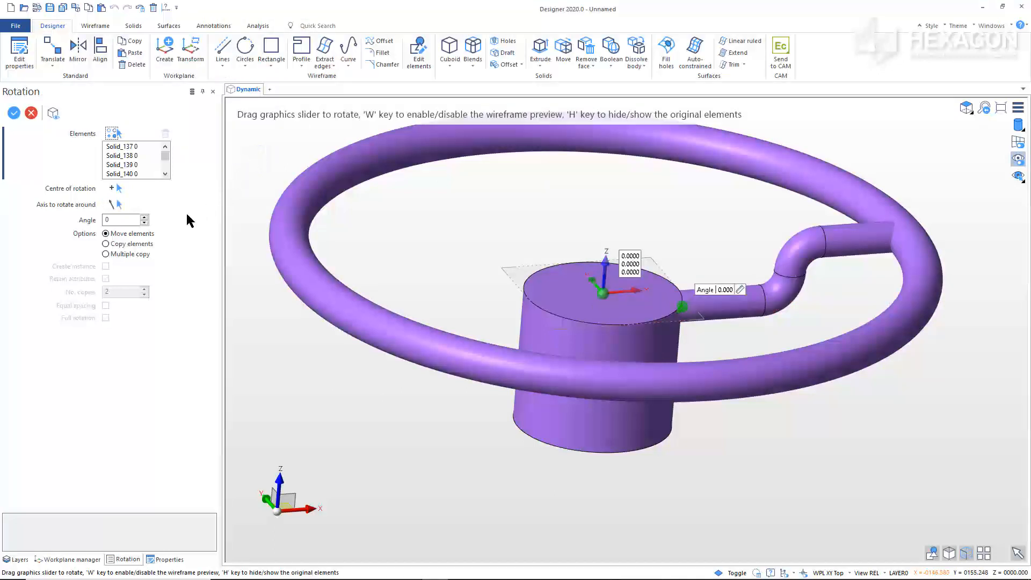
Step: Rotate the spoke as a multiple copy with a 60-degree angle and 5 copies around the hub
{"action": "left_click", "coordinate": [106, 253]}
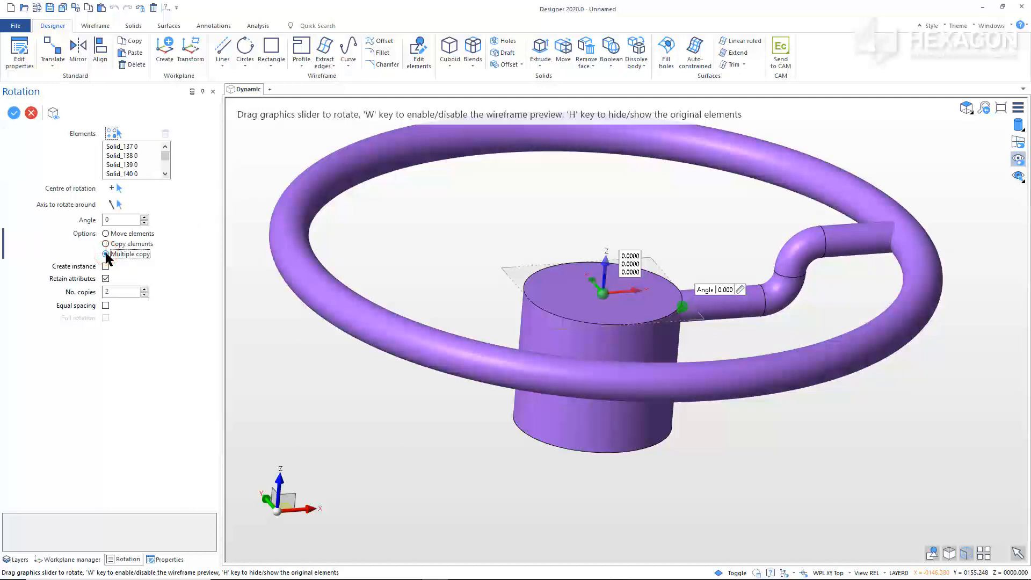
{"action": "double_click", "coordinate": [102, 220]}
{"action": "type", "text": "60"}
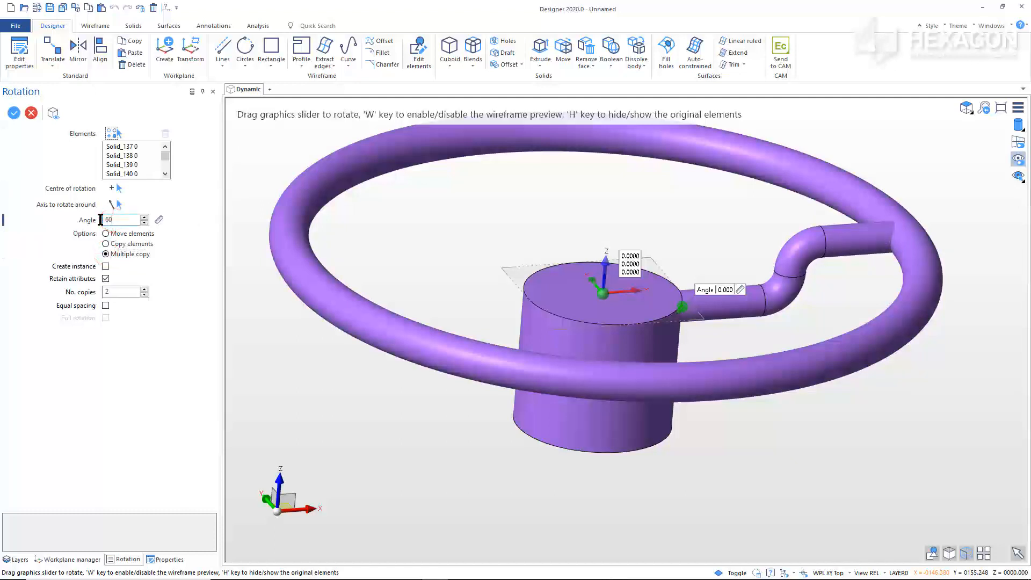
{"action": "double_click", "coordinate": [102, 291]}
{"action": "type", "text": "5"}
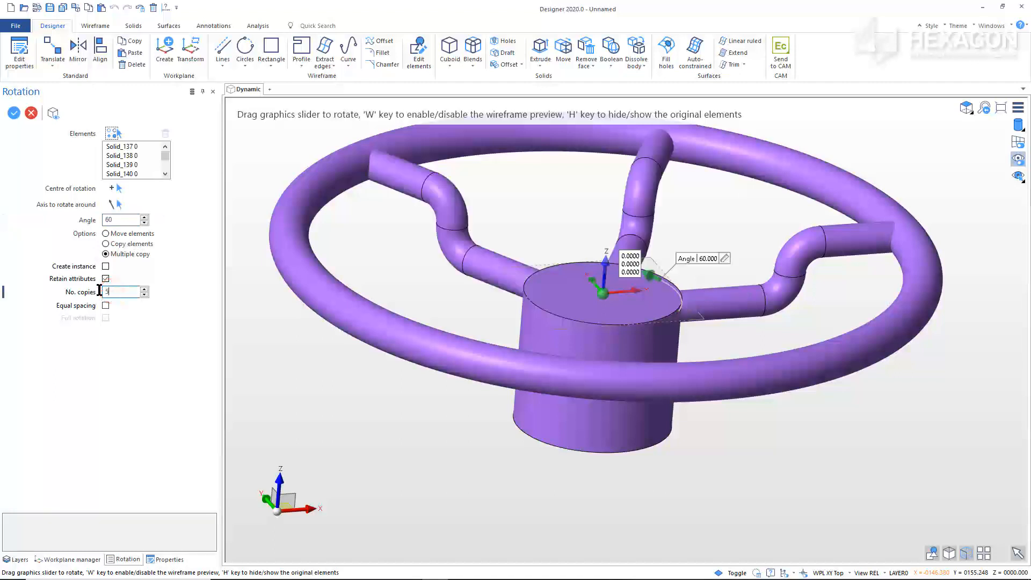
{"action": "key", "text": "Tab"}
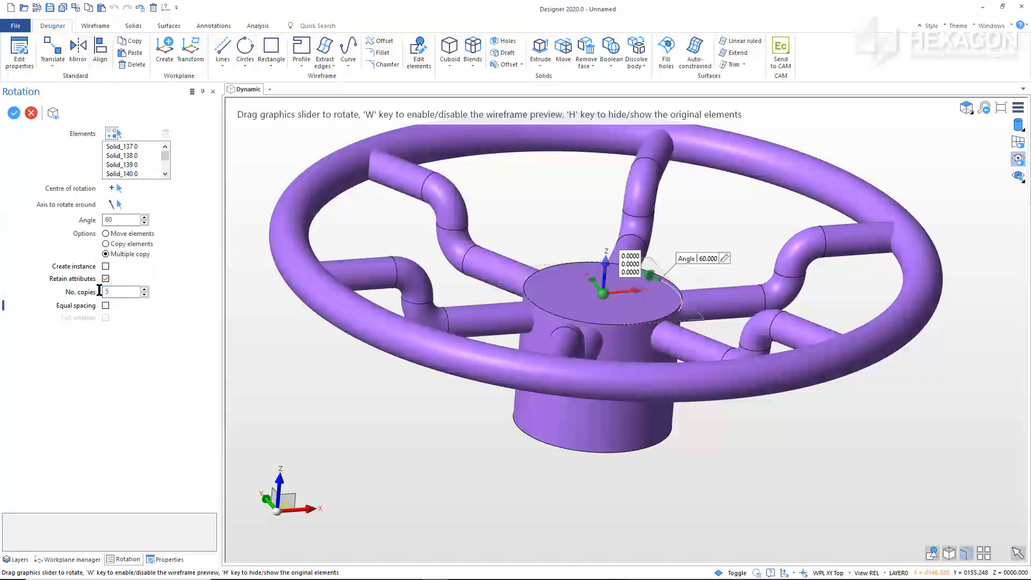
{"action": "right_click", "coordinate": [250, 305]}
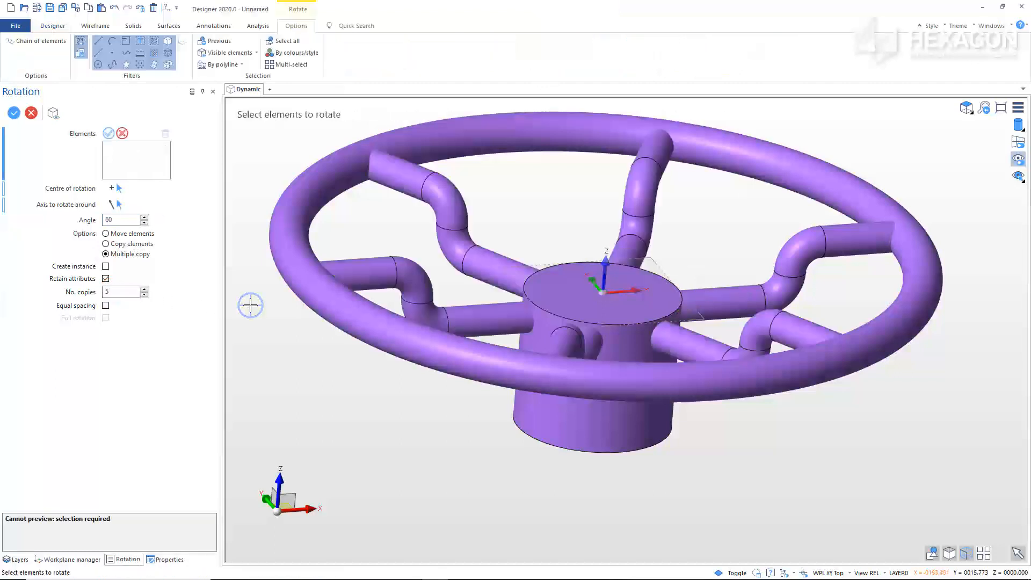
{"action": "right_click", "coordinate": [250, 305]}
{"action": "right_click", "coordinate": [250, 305]}
{"action": "right_click", "coordinate": [250, 305]}
{"action": "right_click", "coordinate": [250, 305]}
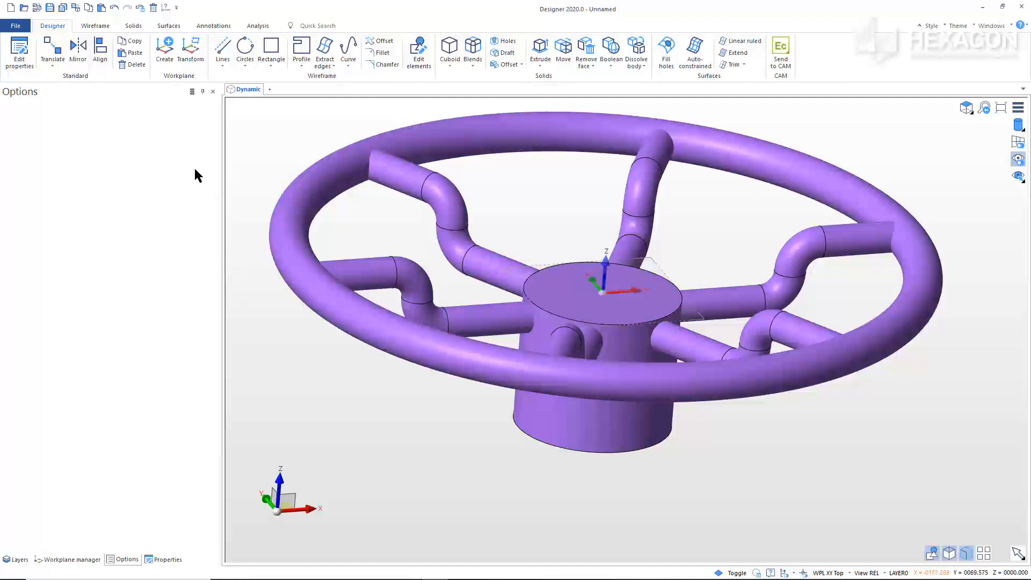
Step: Unite the torus rim as target with the hub cylinder and all spokes as tool bodies, without retaining the tool bodies
{"action": "left_click", "coordinate": [134, 27]}
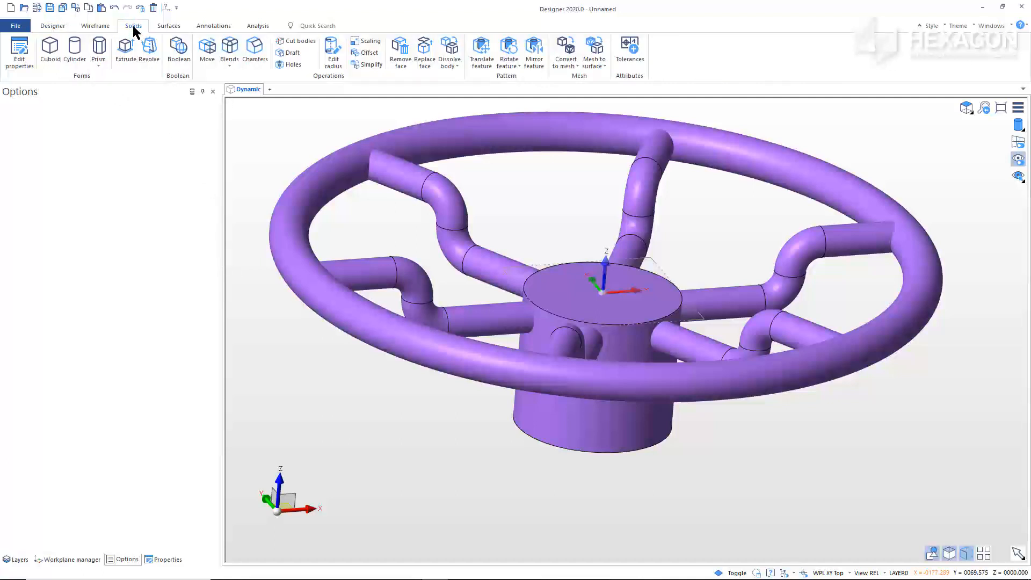
{"action": "left_click", "coordinate": [172, 47]}
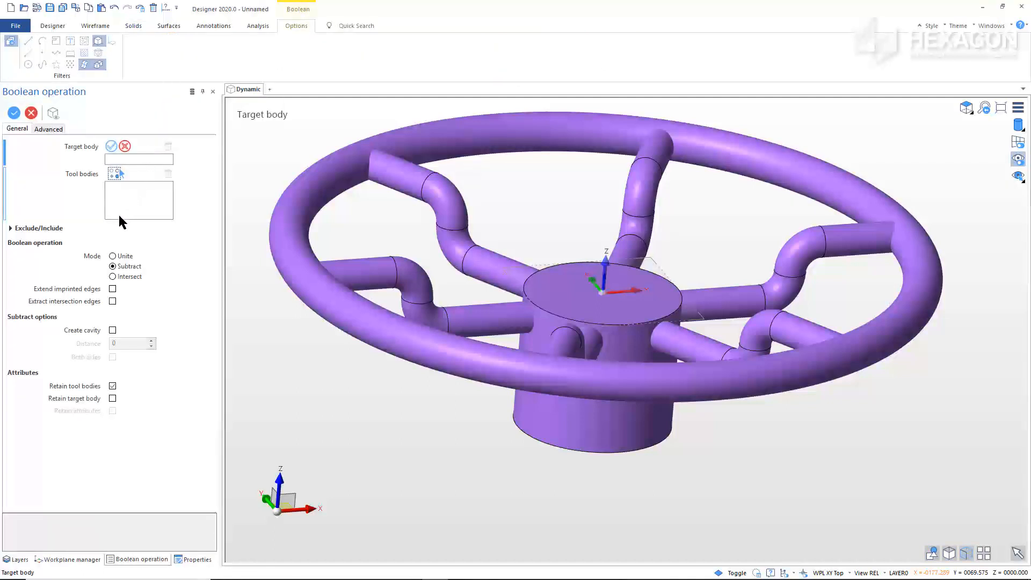
{"action": "left_click", "coordinate": [114, 255]}
{"action": "left_click", "coordinate": [288, 225]}
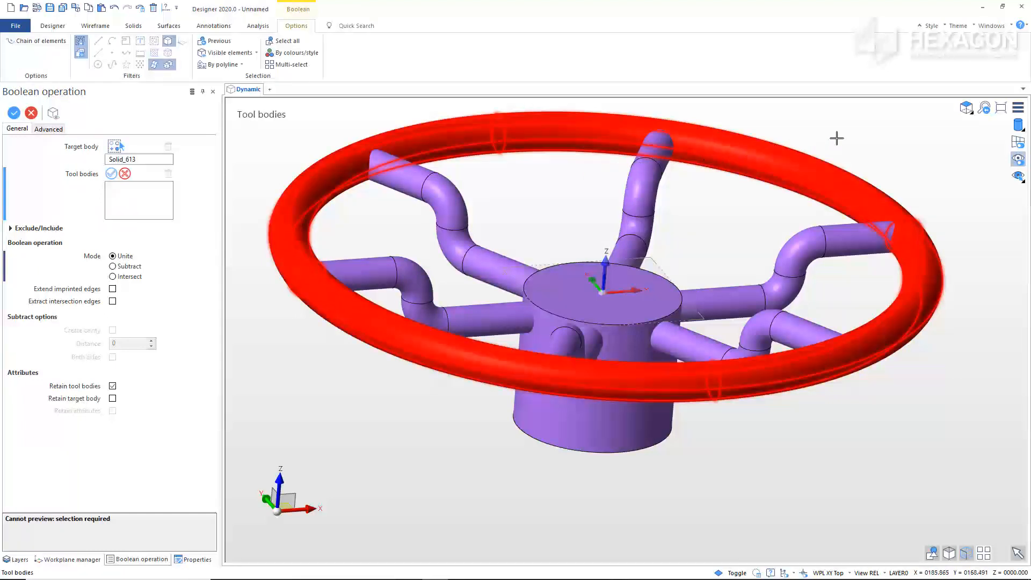
{"action": "left_click_drag", "start_coordinate": [842, 124], "coordinate": [326, 465]}
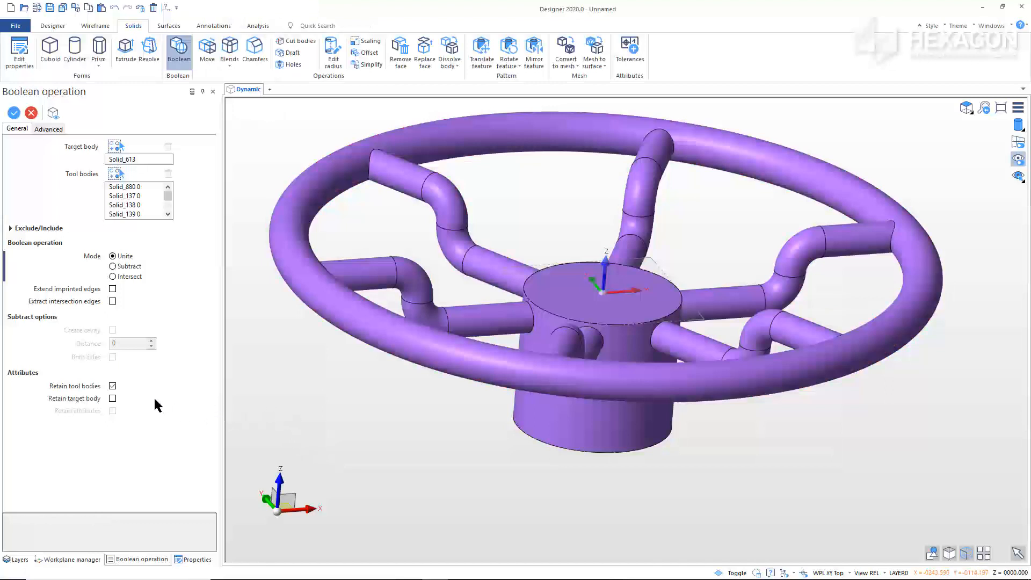
{"action": "left_click", "coordinate": [112, 386]}
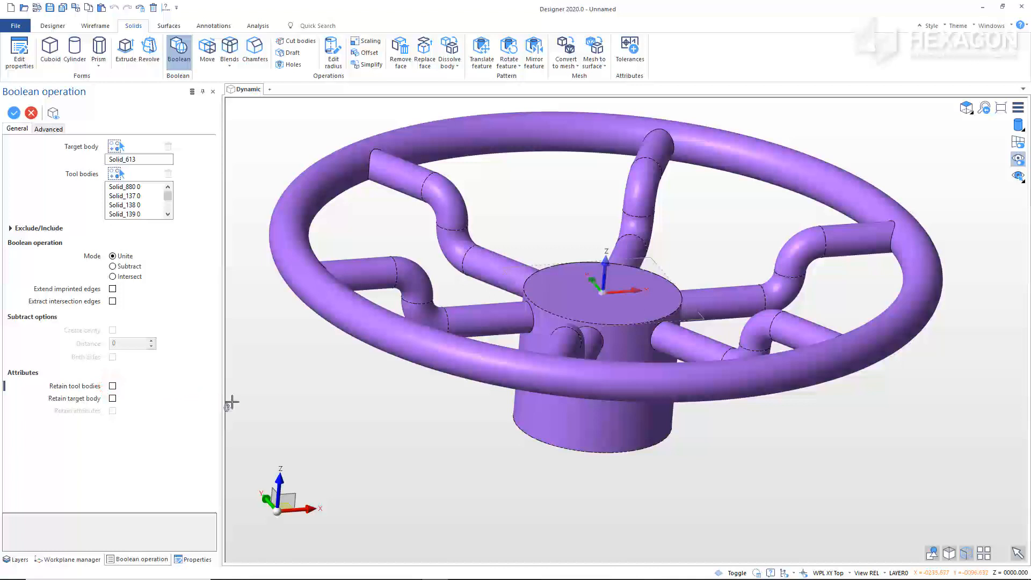
{"action": "right_click", "coordinate": [273, 423]}
{"action": "right_click", "coordinate": [273, 423]}
{"action": "right_click", "coordinate": [273, 423]}
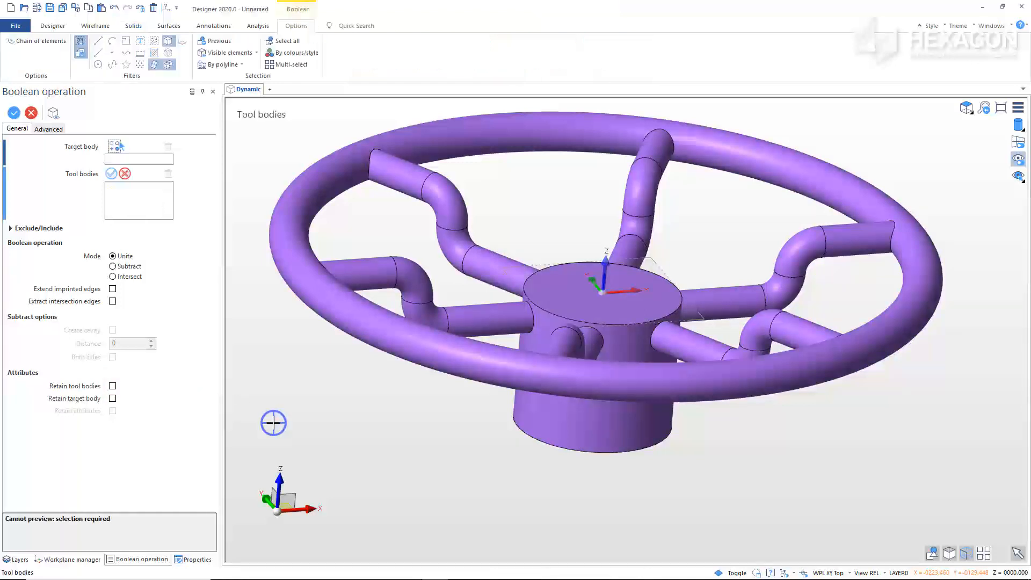
{"action": "right_click", "coordinate": [274, 423]}
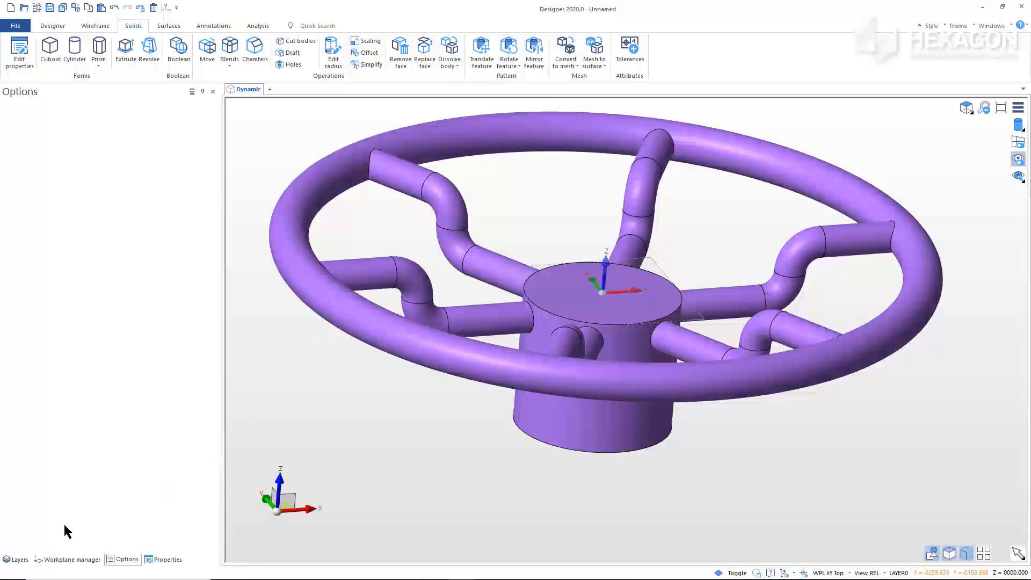
Step: Show all the solids of LAYER0 and hide its wireframe
{"action": "left_click", "coordinate": [19, 559]}
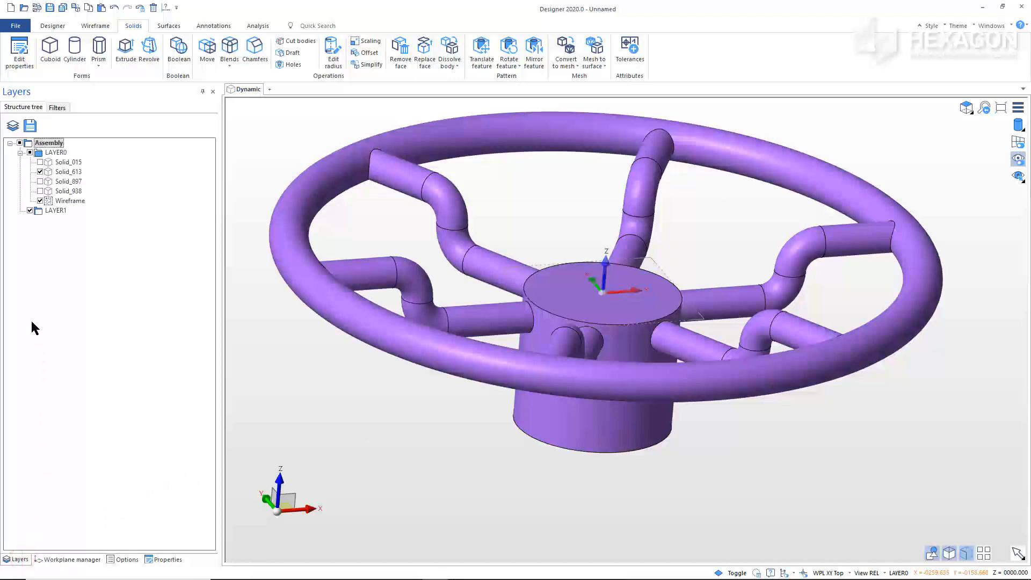
{"action": "left_click", "coordinate": [30, 153]}
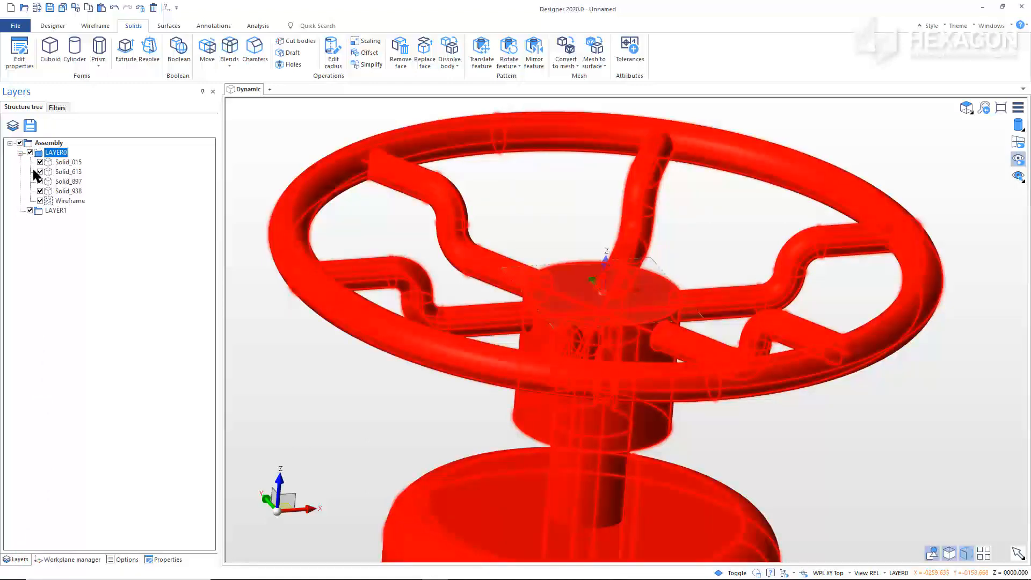
{"action": "left_click", "coordinate": [40, 200]}
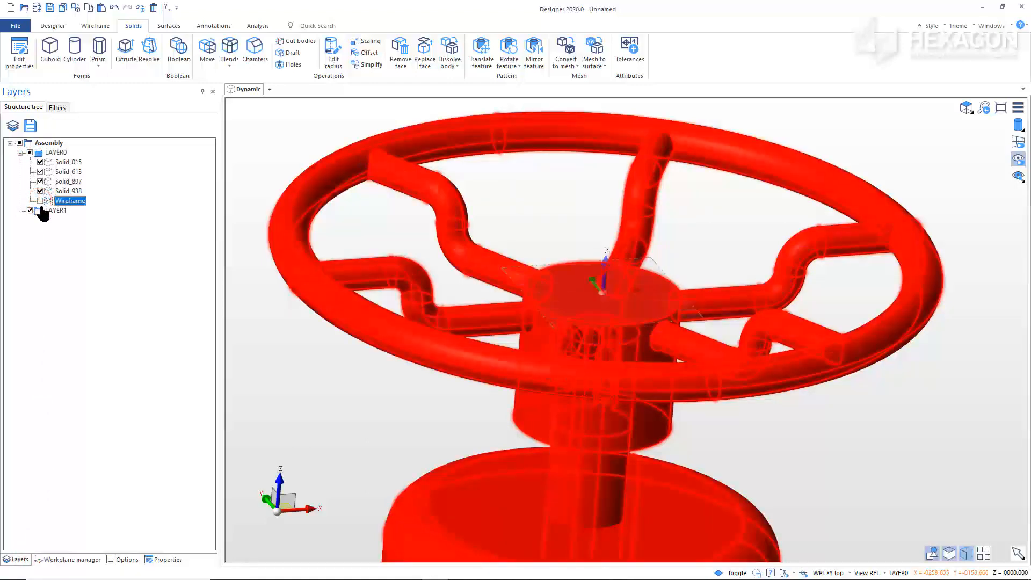
{"action": "left_click", "coordinate": [253, 336]}
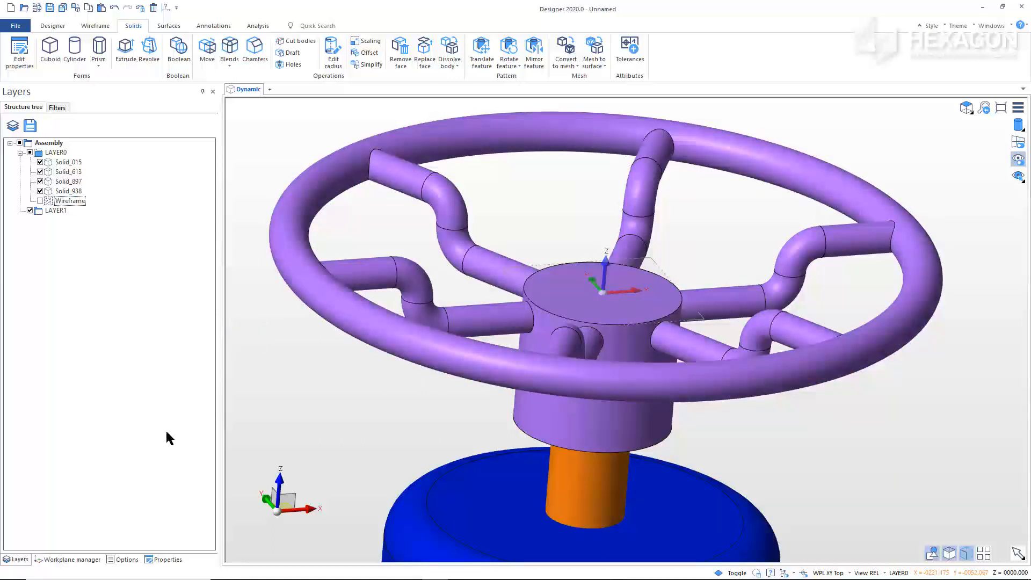
Step: Make the Absolute workplane the active one
{"action": "left_click", "coordinate": [72, 559]}
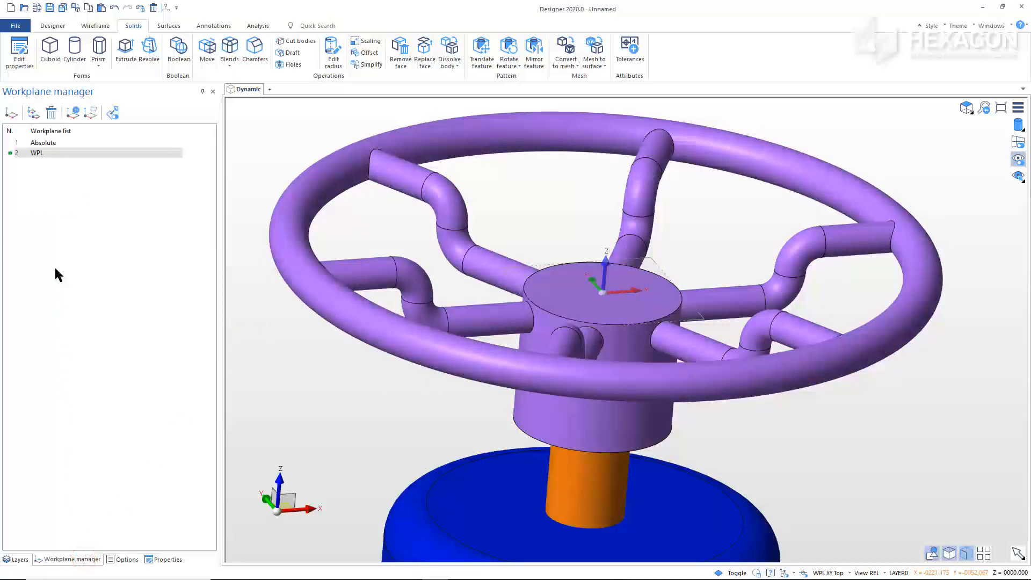
{"action": "double_click", "coordinate": [42, 142]}
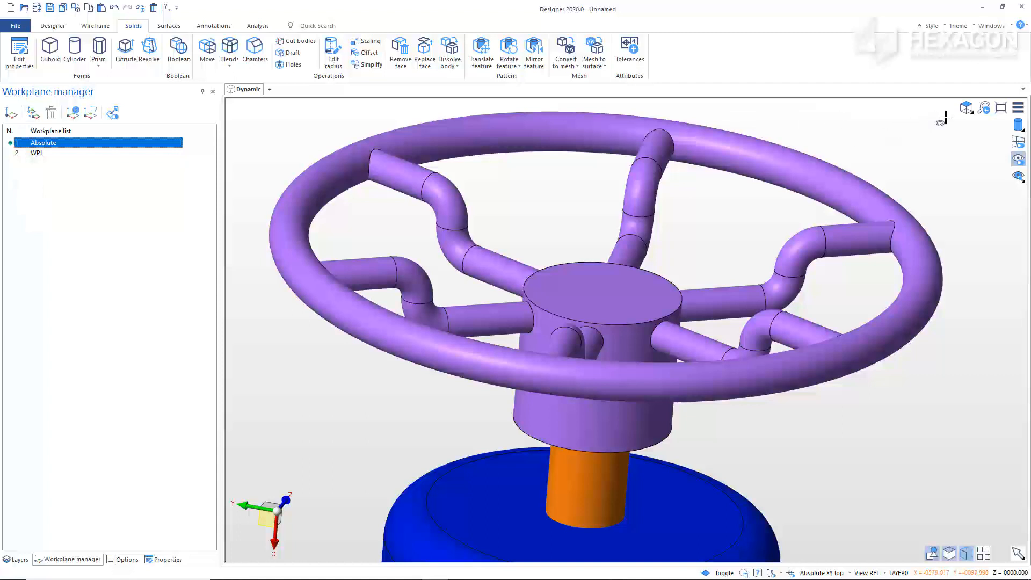
Step: Insert the part file 4a - Advanced Direct Modelling.VDF into the model by node name
{"action": "left_click", "coordinate": [967, 109]}
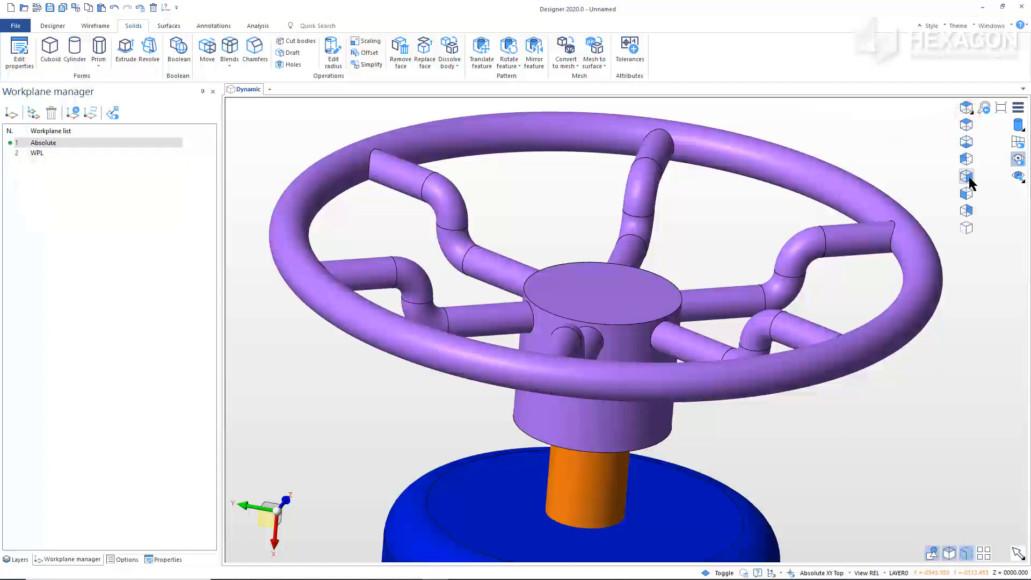
{"action": "left_click", "coordinate": [966, 228]}
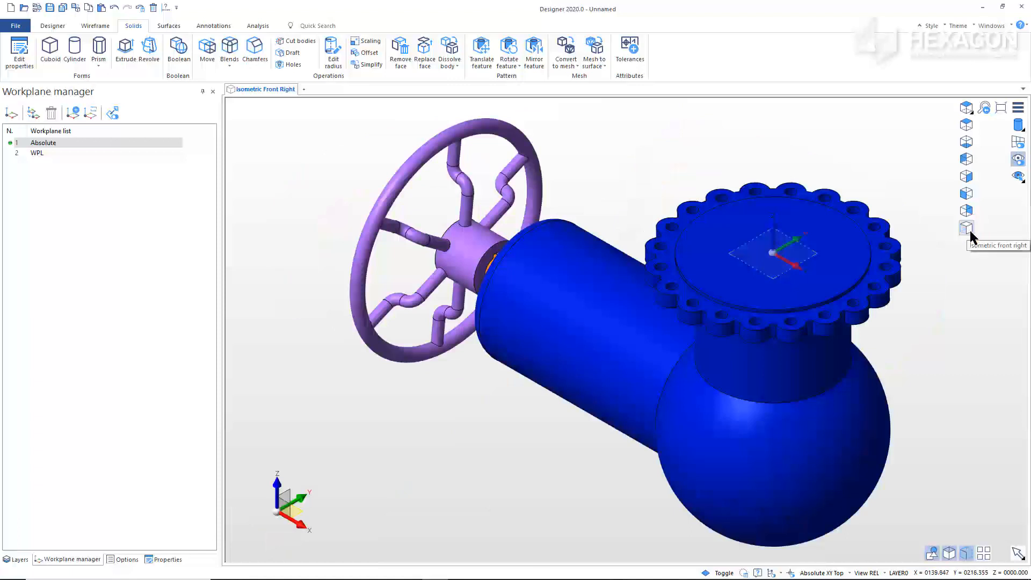
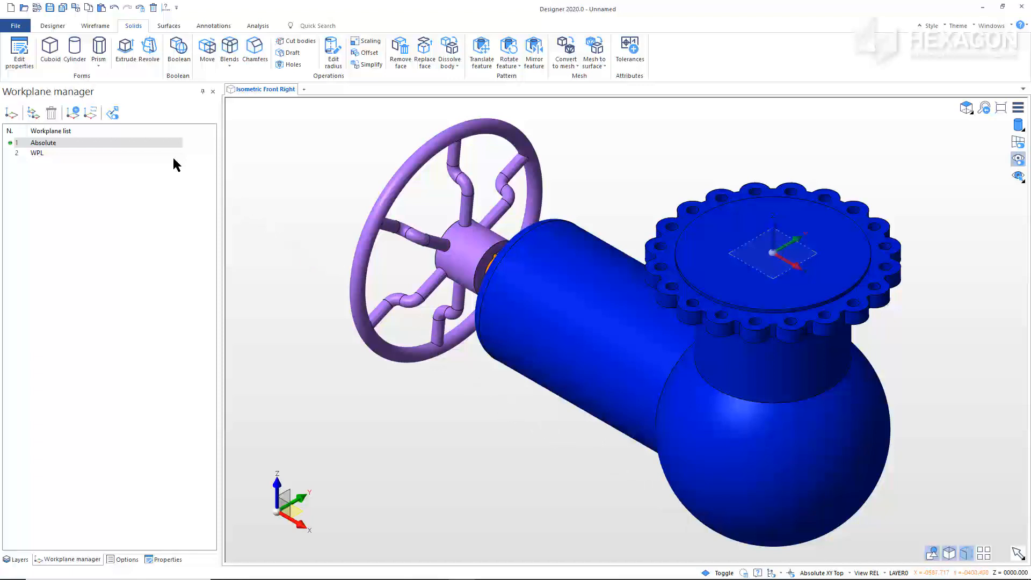
{"action": "left_click", "coordinate": [18, 25]}
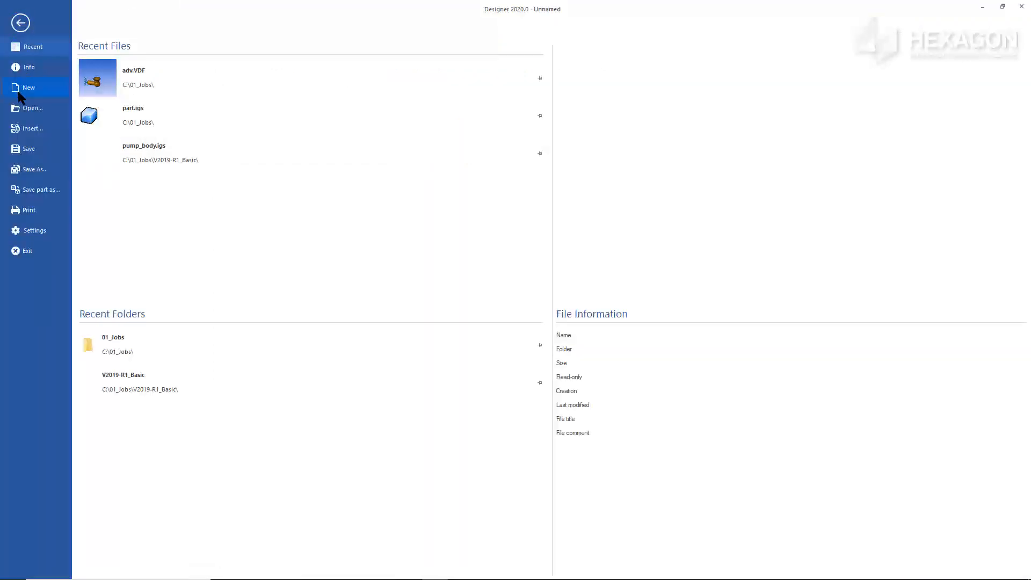
{"action": "left_click", "coordinate": [29, 130]}
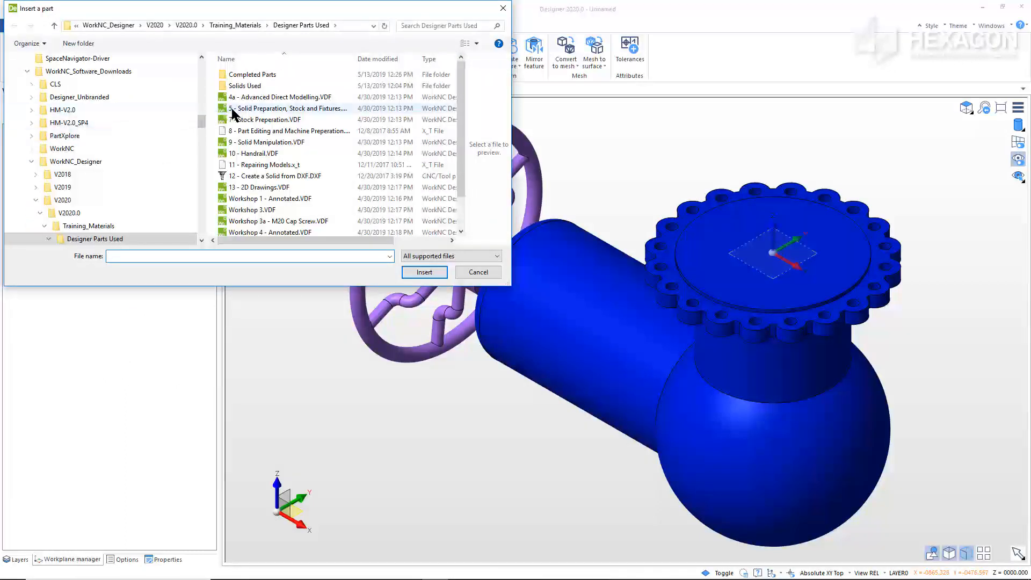
{"action": "left_click", "coordinate": [258, 98]}
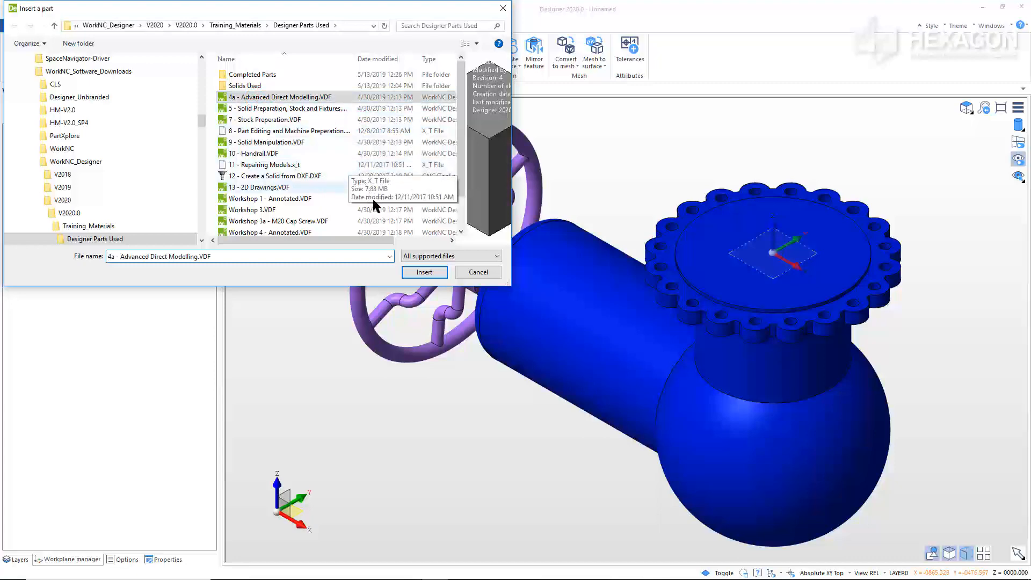
{"action": "left_click", "coordinate": [423, 272]}
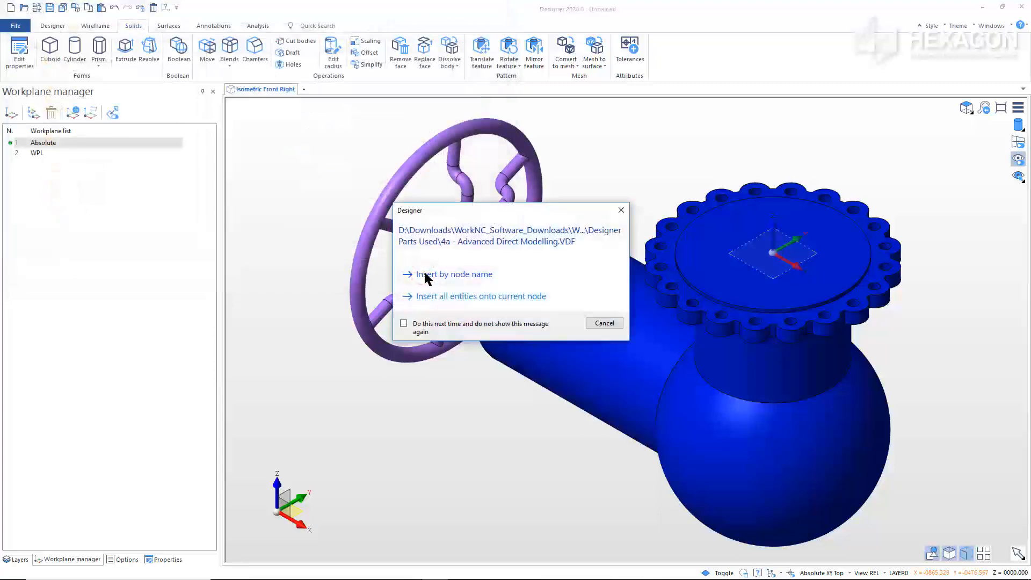
{"action": "left_click", "coordinate": [424, 274]}
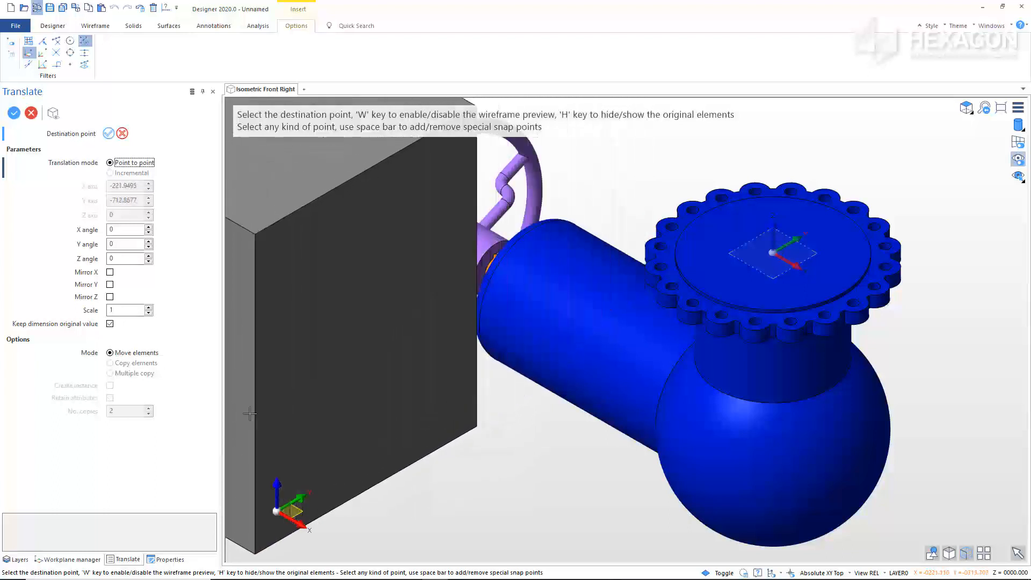
Step: Hide everything in LAYER0 except Solid_004 and place the inserted geometry point to point at the Absolute workplane origin
{"action": "left_click", "coordinate": [76, 559]}
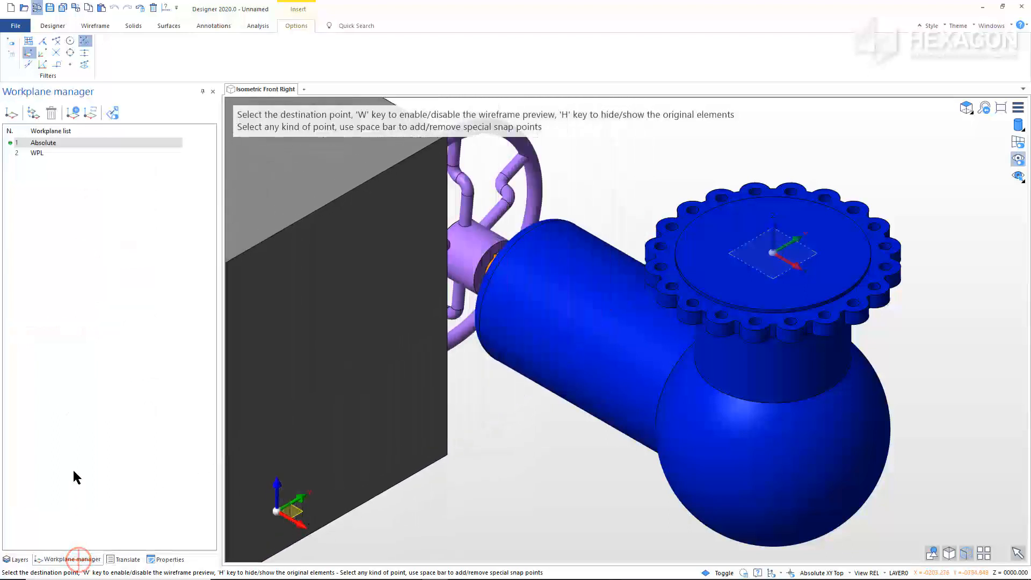
{"action": "left_click", "coordinate": [18, 559]}
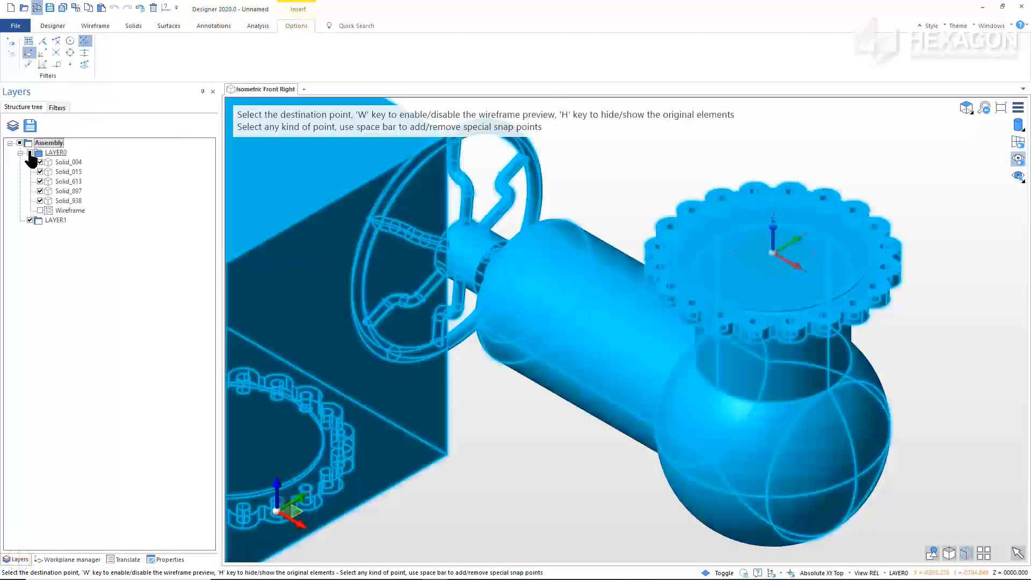
{"action": "left_click", "coordinate": [29, 152]}
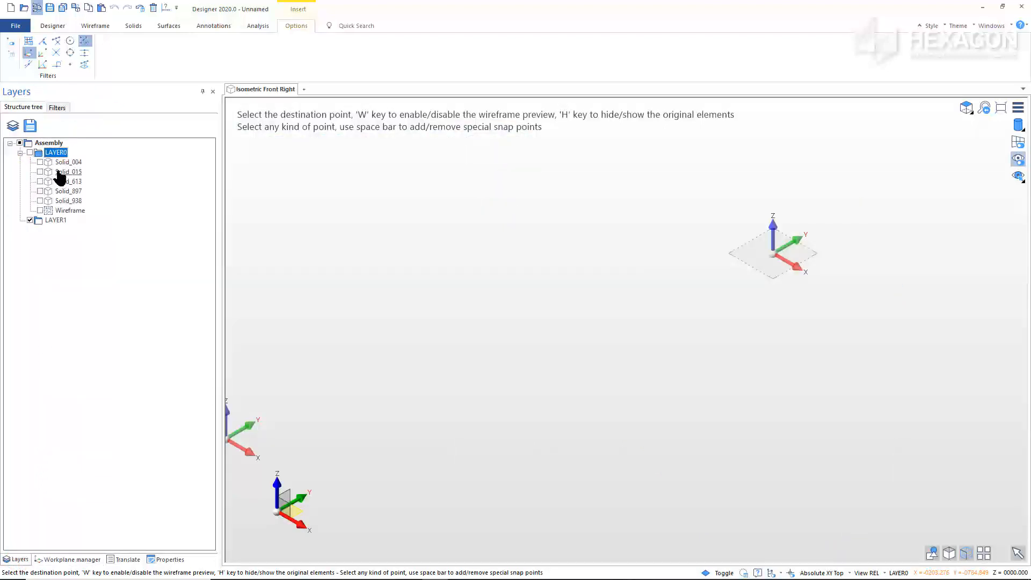
{"action": "left_click", "coordinate": [40, 162]}
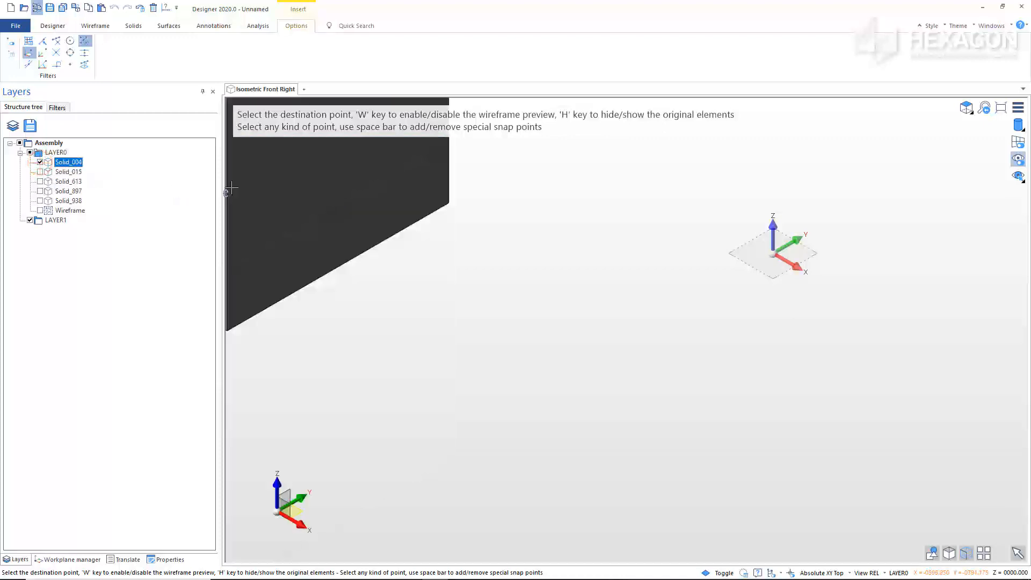
{"action": "middle_click_drag", "start_coordinate": [604, 310], "coordinate": [613, 250]}
{"action": "scroll", "coordinate": [615, 238], "scroll_direction": "down", "scroll_amount": 5}
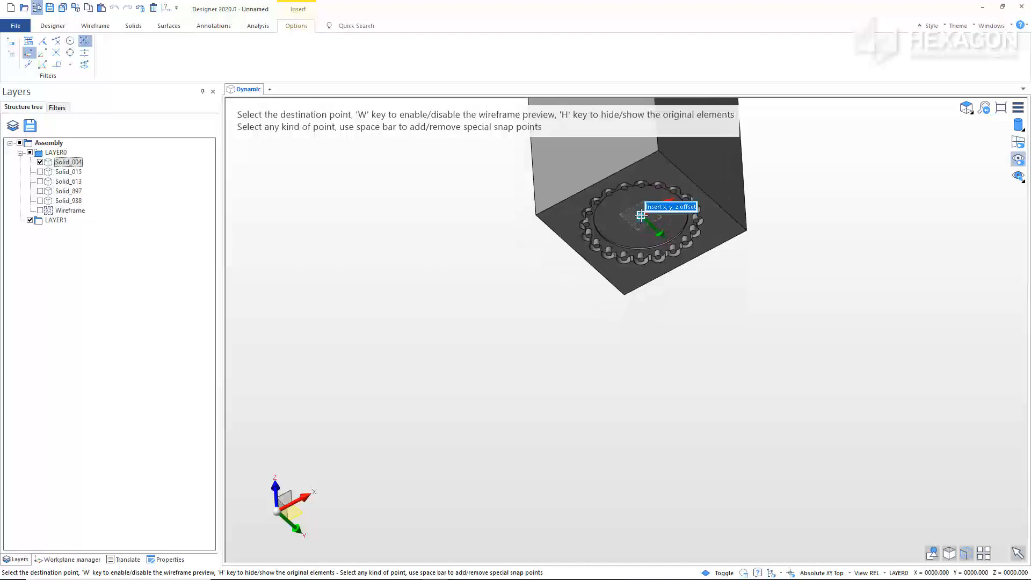
{"action": "left_click", "coordinate": [641, 215]}
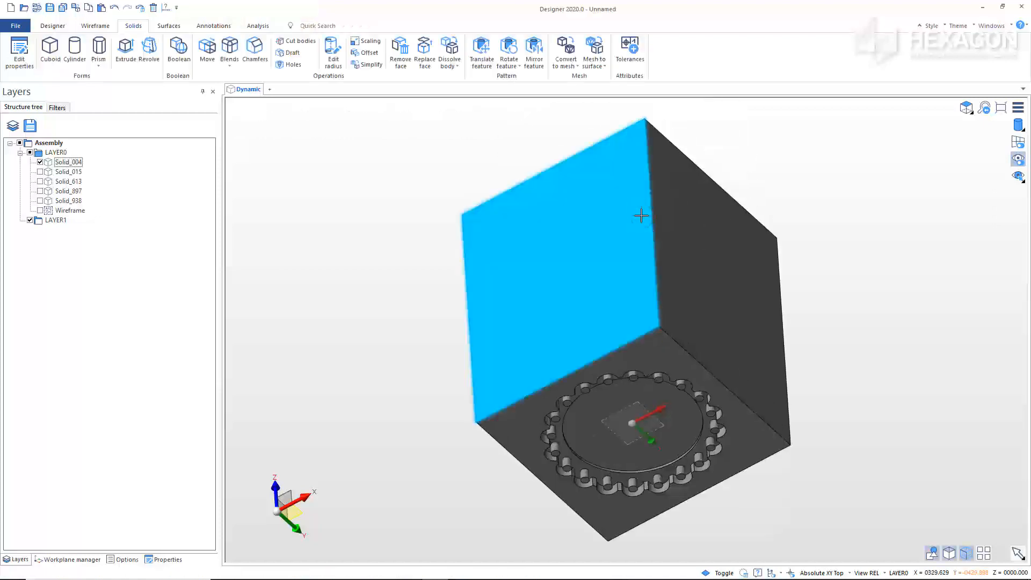
Step: Set the radius of all the cylindrical pins around the circular pocket to 6, picking one pin with multi-selection of similar faces
{"action": "scroll", "coordinate": [389, 346], "scroll_direction": "down", "scroll_amount": 2}
{"action": "middle_click_drag", "start_coordinate": [390, 360], "coordinate": [393, 252]}
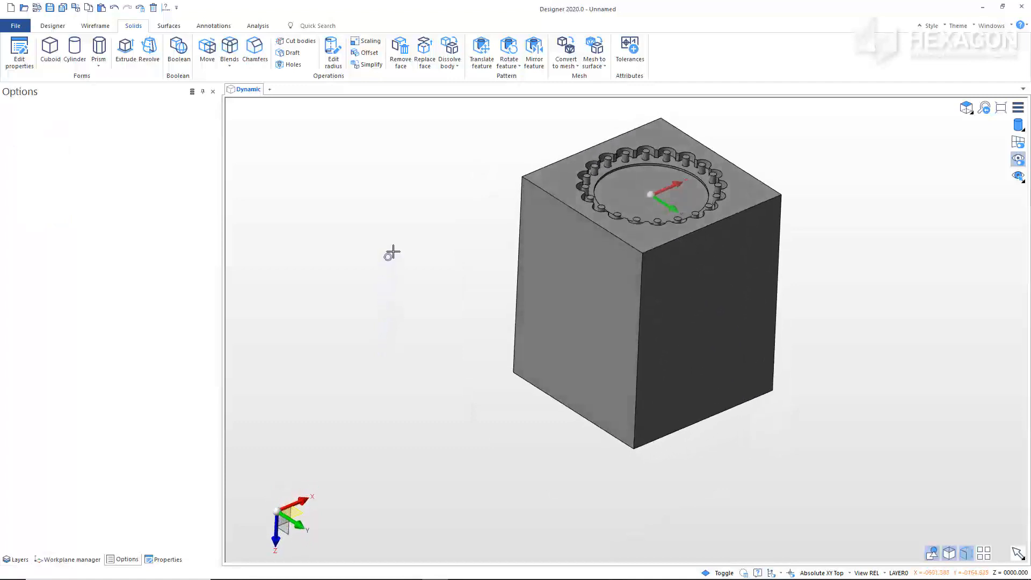
{"action": "middle_click_drag", "start_coordinate": [437, 198], "coordinate": [338, 311], "text": "shift"}
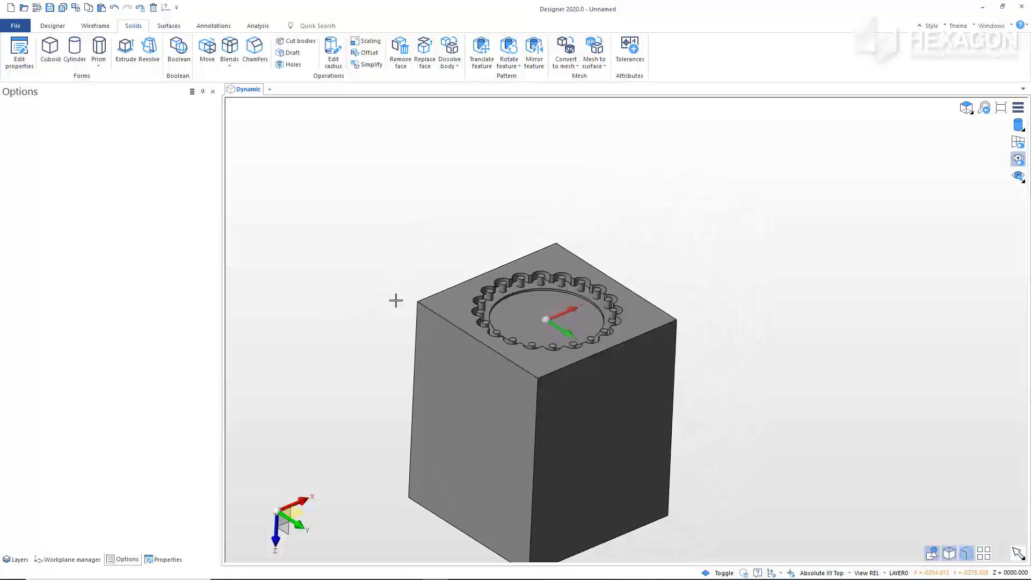
{"action": "scroll", "coordinate": [537, 318], "scroll_direction": "up", "scroll_amount": 5}
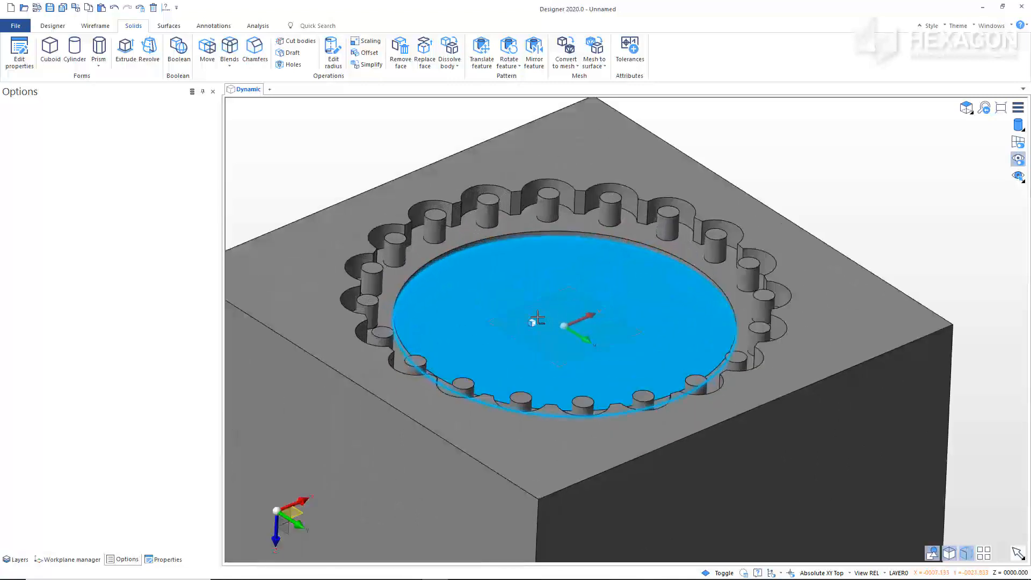
{"action": "scroll", "coordinate": [537, 317], "scroll_direction": "up", "scroll_amount": 2}
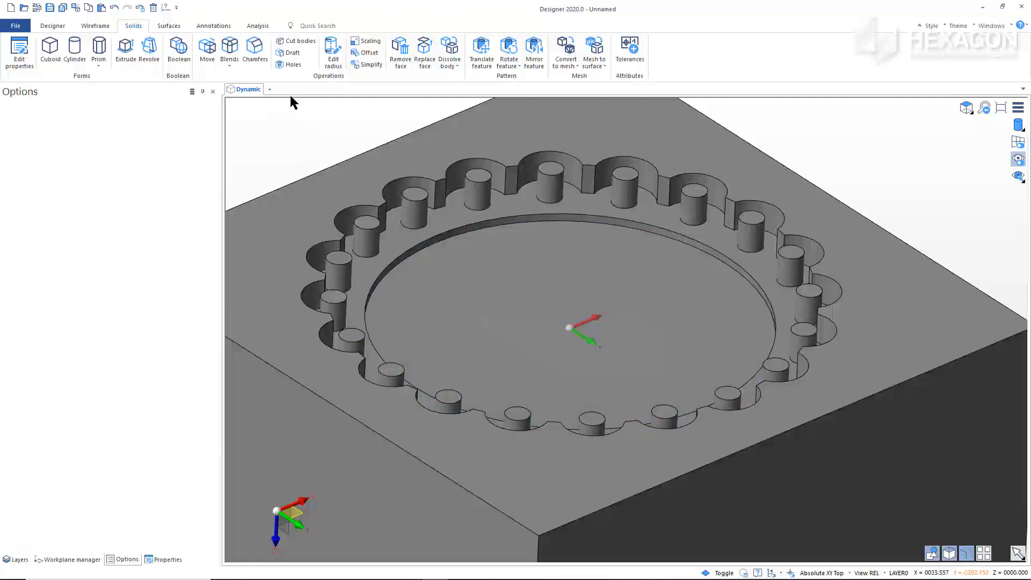
{"action": "left_click", "coordinate": [330, 50]}
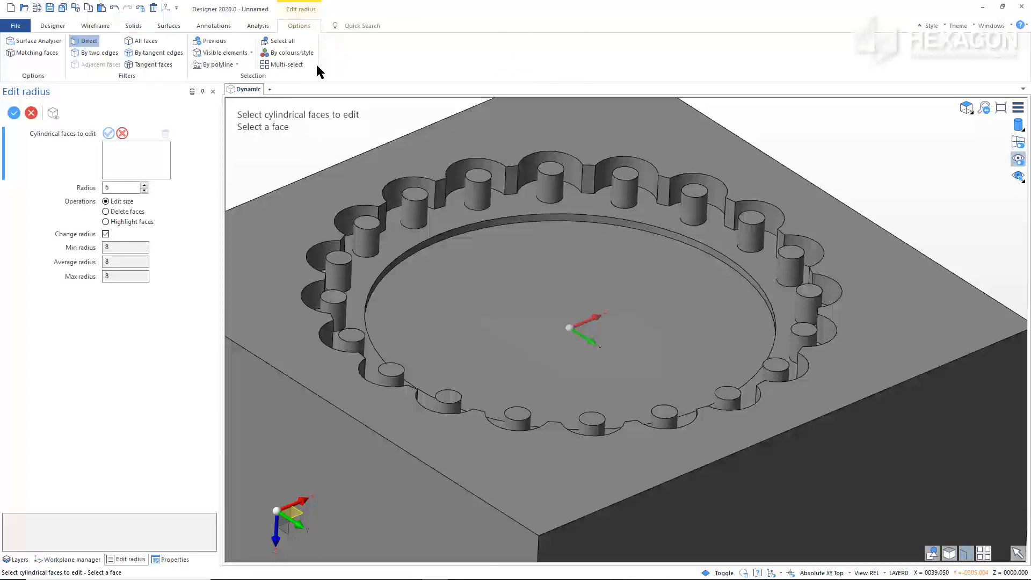
{"action": "left_click", "coordinate": [290, 64]}
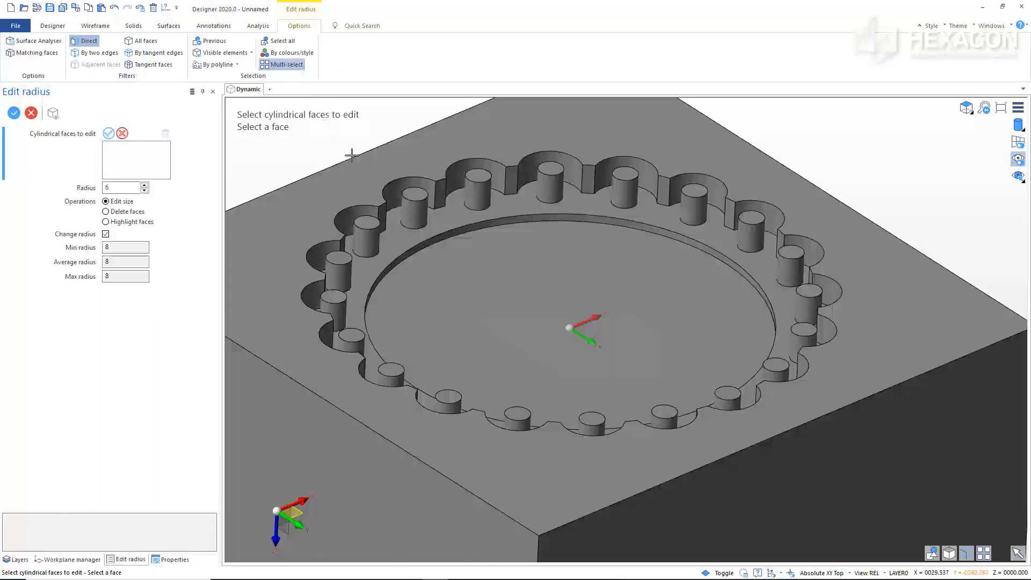
{"action": "left_click", "coordinate": [414, 207]}
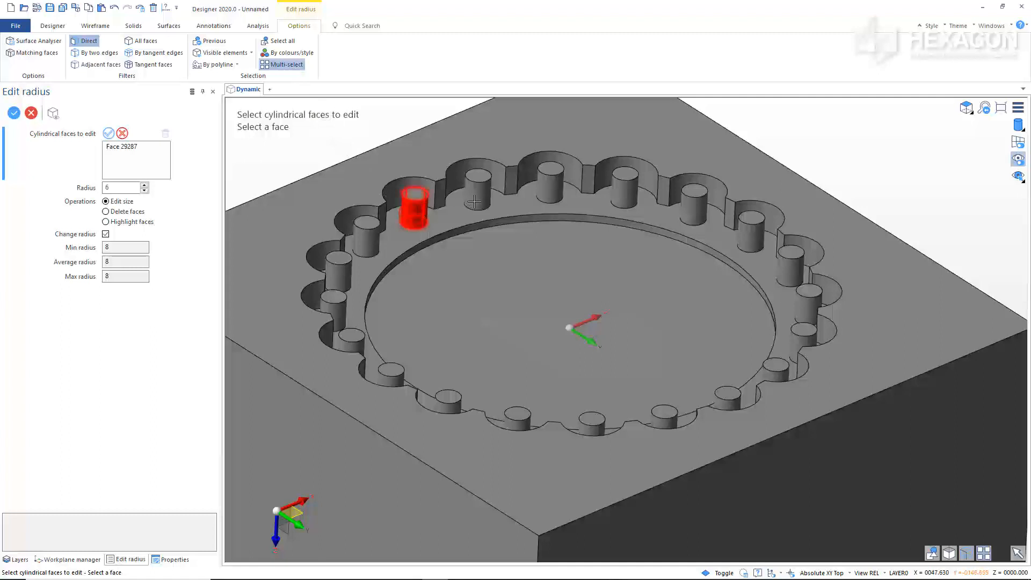
{"action": "mouse_move", "coordinate": [478, 201]}
{"action": "left_mouse_down"}
{"action": "mouse_move", "coordinate": [626, 191]}
{"action": "mouse_move", "coordinate": [789, 266]}
{"action": "mouse_move", "coordinate": [727, 407]}
{"action": "mouse_move", "coordinate": [590, 421]}
{"action": "mouse_move", "coordinate": [392, 378]}
{"action": "mouse_move", "coordinate": [337, 271]}
{"action": "mouse_move", "coordinate": [346, 206]}
{"action": "left_mouse_up"}
{"action": "right_click", "coordinate": [275, 155]}
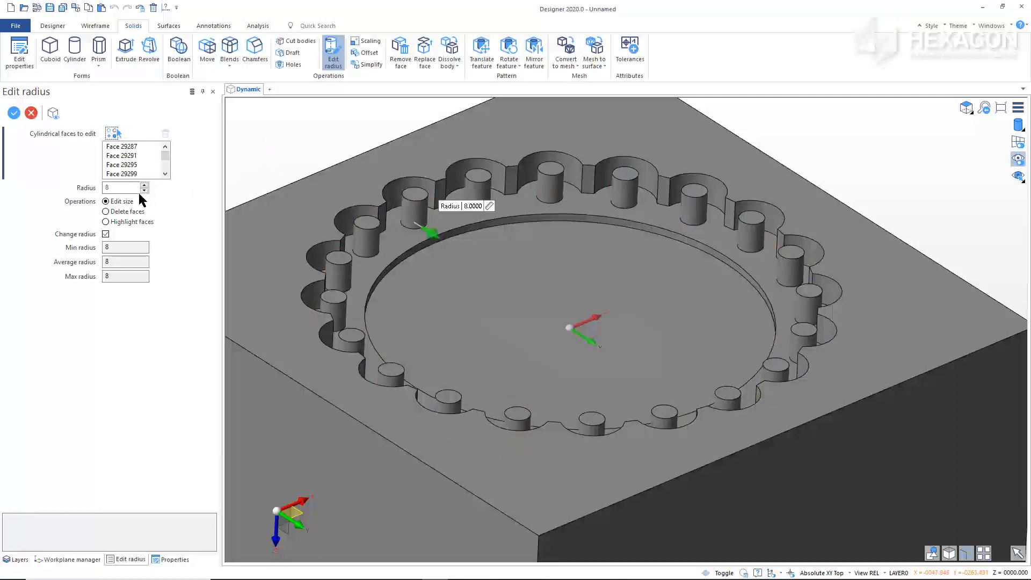
{"action": "double_click", "coordinate": [118, 188]}
{"action": "left_click", "coordinate": [105, 234]}
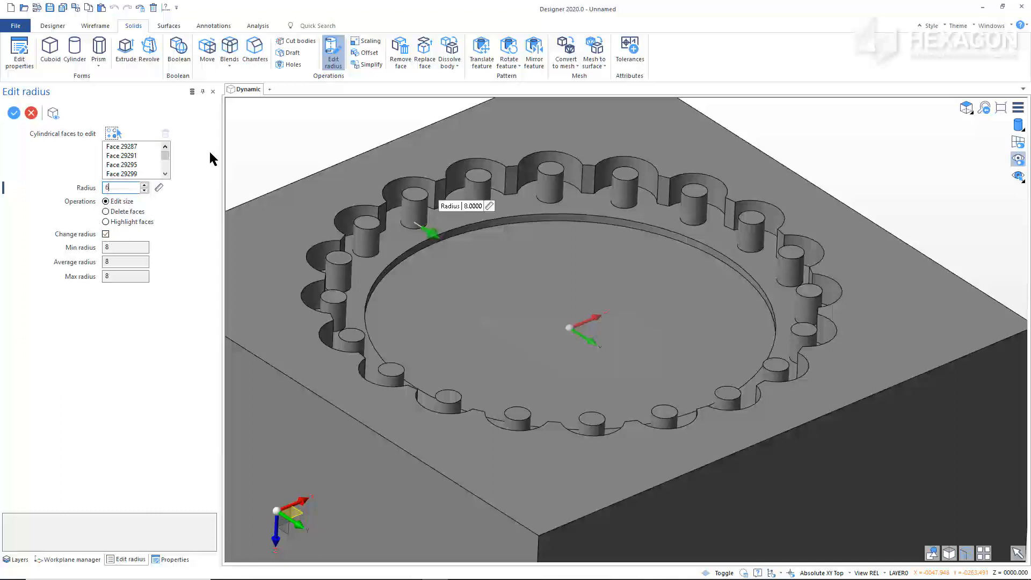
{"action": "right_click", "coordinate": [255, 158]}
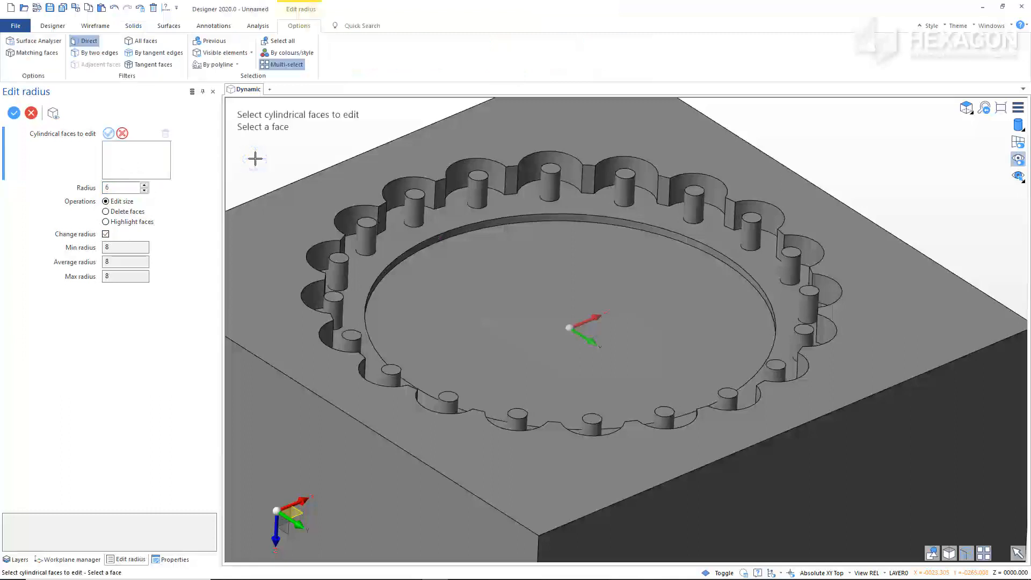
{"action": "right_click", "coordinate": [272, 423]}
{"action": "right_click", "coordinate": [272, 422]}
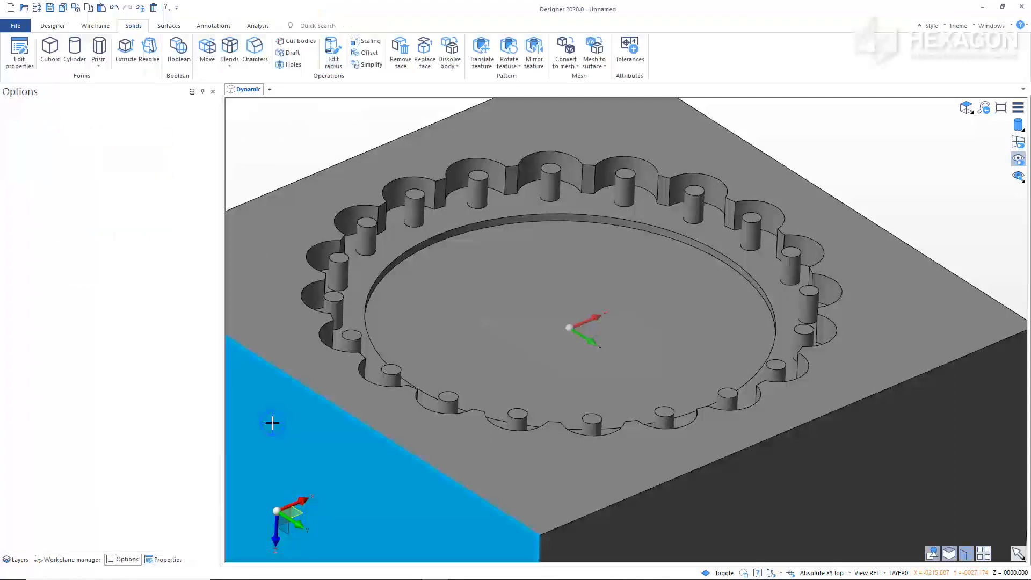
Step: Select the top faces of all pins for a face move using matching faces, and remove the block's large top face from the selection
{"action": "scroll", "coordinate": [395, 416], "scroll_direction": "down", "scroll_amount": 5}
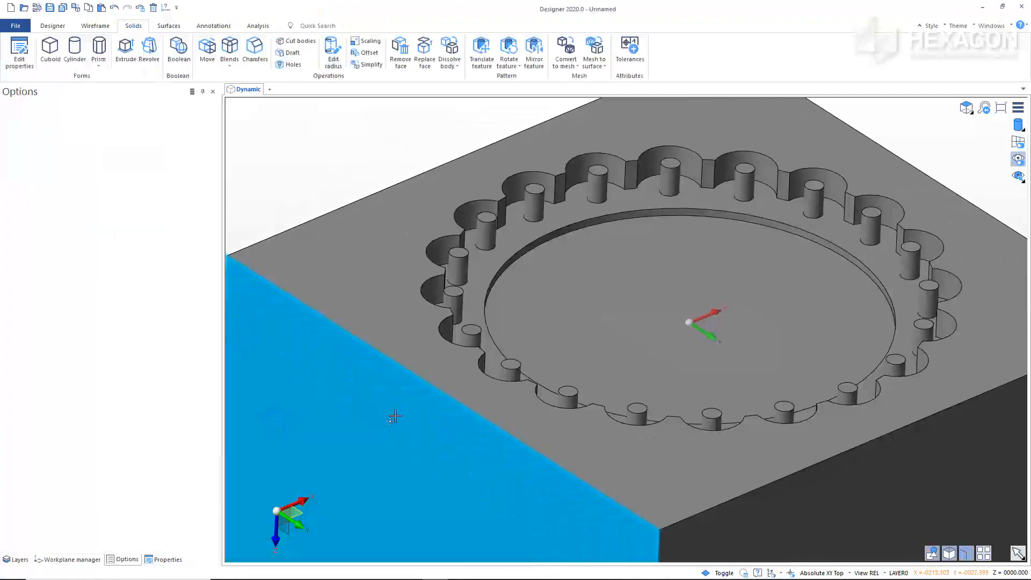
{"action": "middle_click_drag", "start_coordinate": [333, 241], "coordinate": [386, 208]}
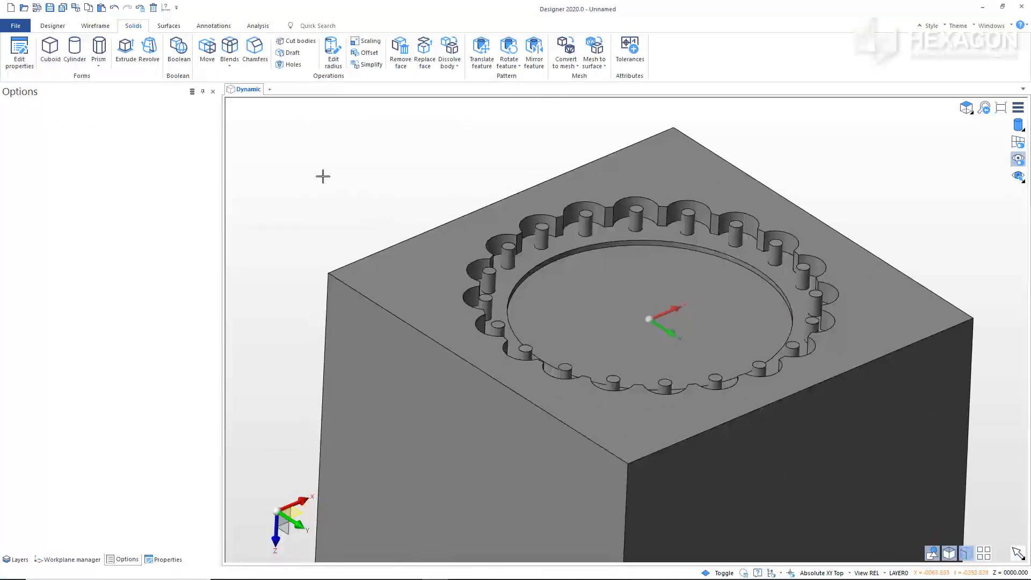
{"action": "left_click", "coordinate": [209, 49]}
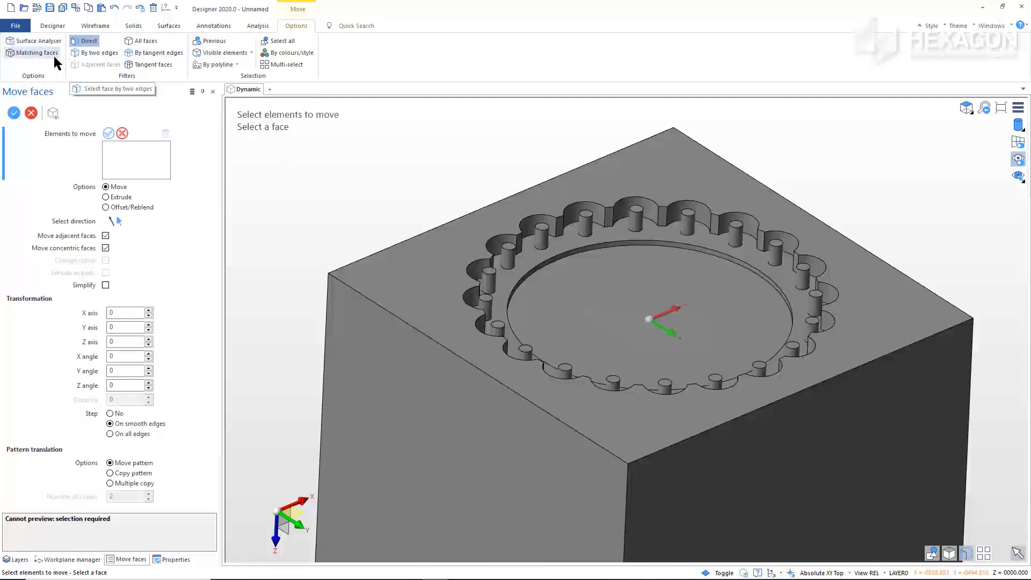
{"action": "left_click", "coordinate": [34, 53]}
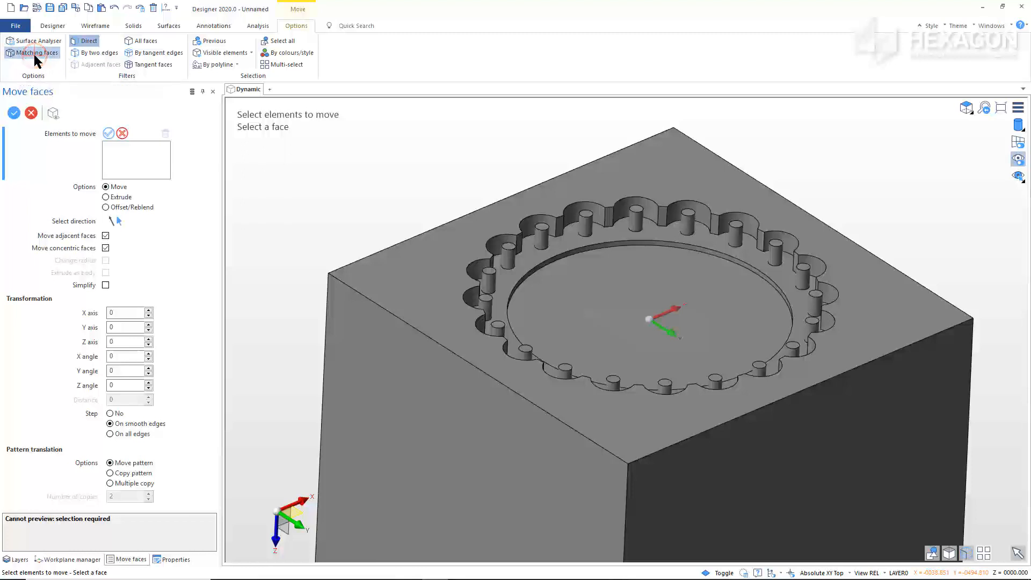
{"action": "left_click", "coordinate": [509, 247]}
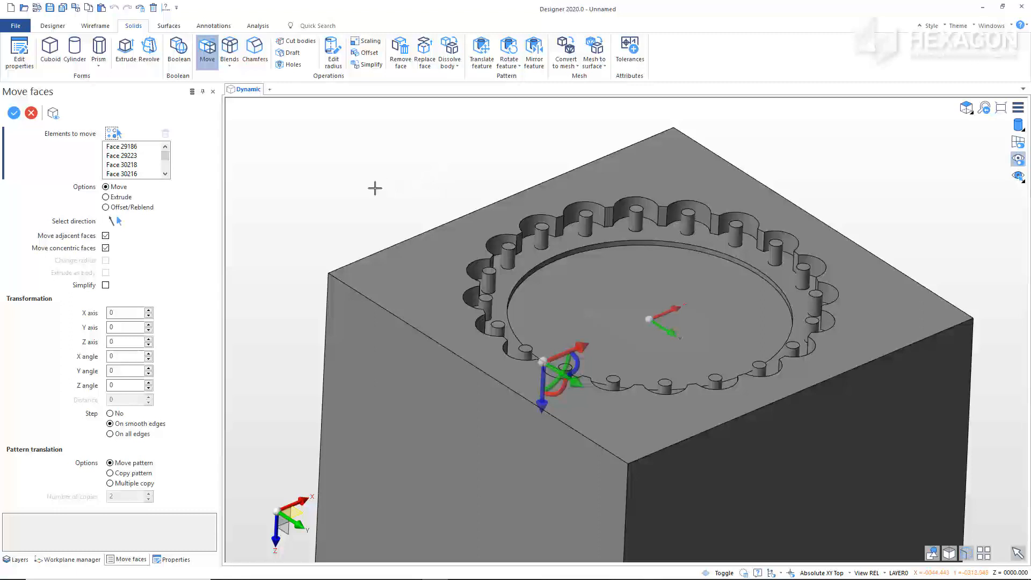
{"action": "left_click", "coordinate": [131, 147]}
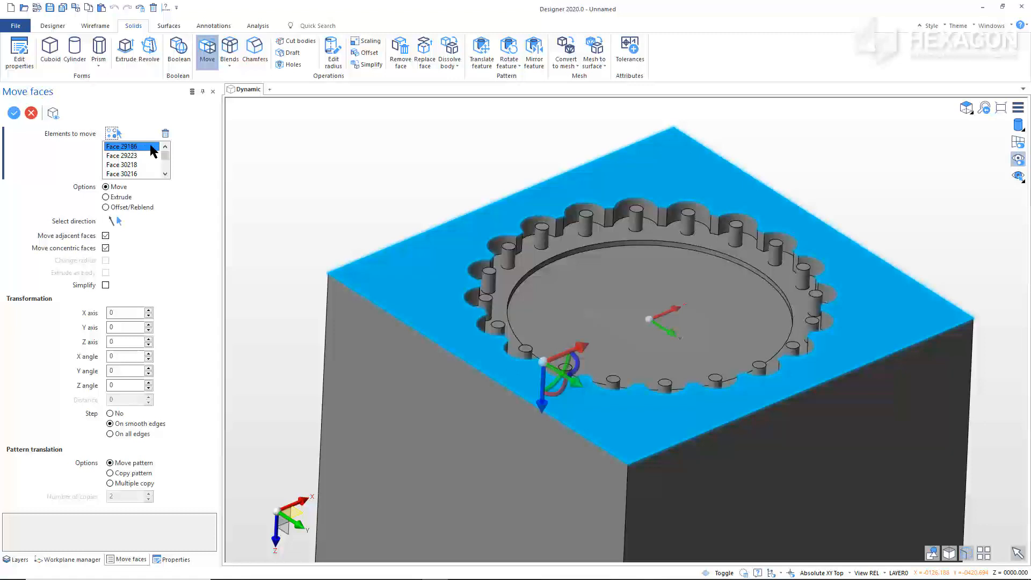
{"action": "left_click", "coordinate": [165, 134]}
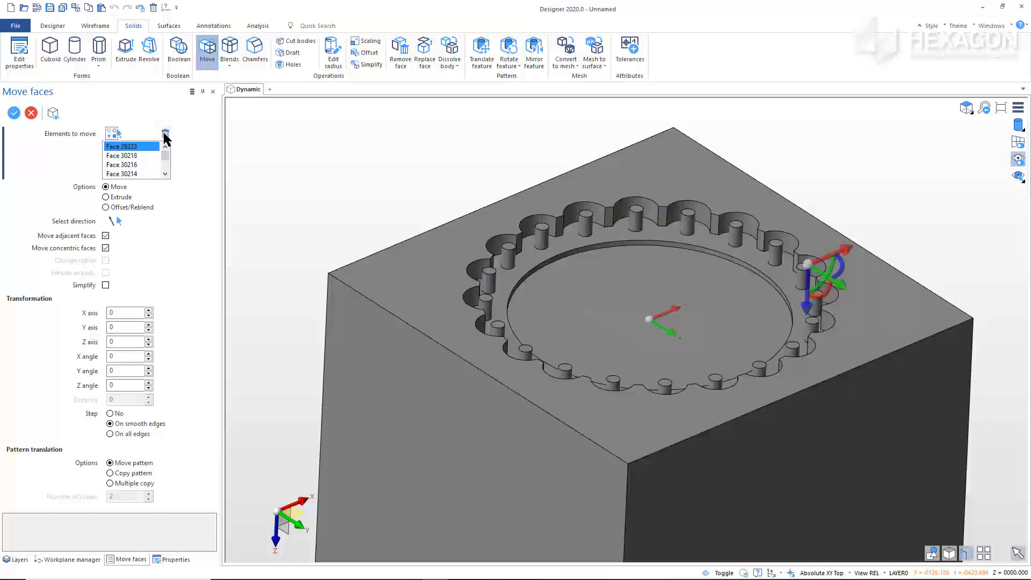
Step: Extrude the selected pin top faces along Z past the pocket floor so that the pins become holes
{"action": "left_click", "coordinate": [125, 198]}
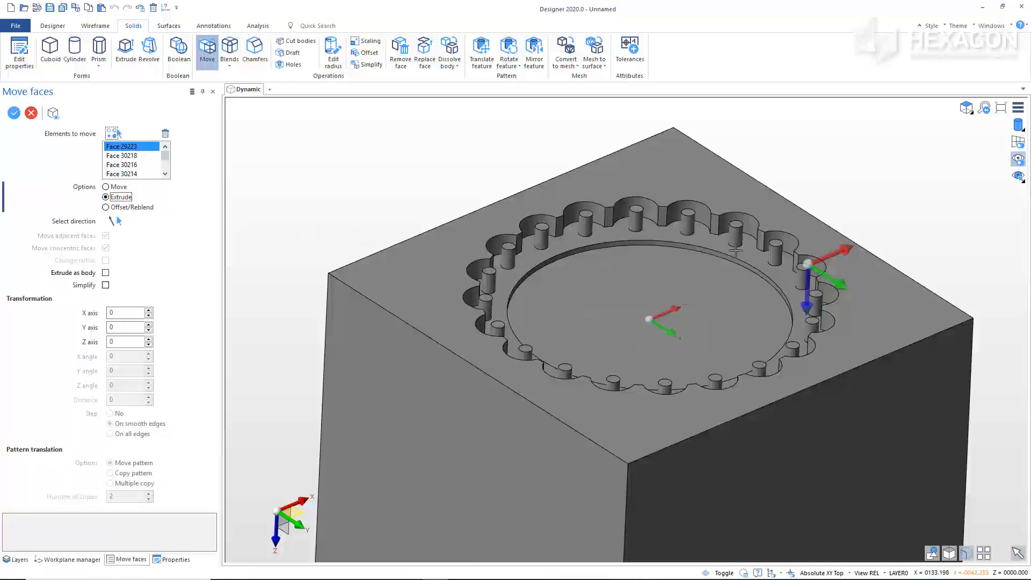
{"action": "left_click", "coordinate": [777, 243]}
{"action": "left_click", "coordinate": [803, 279]}
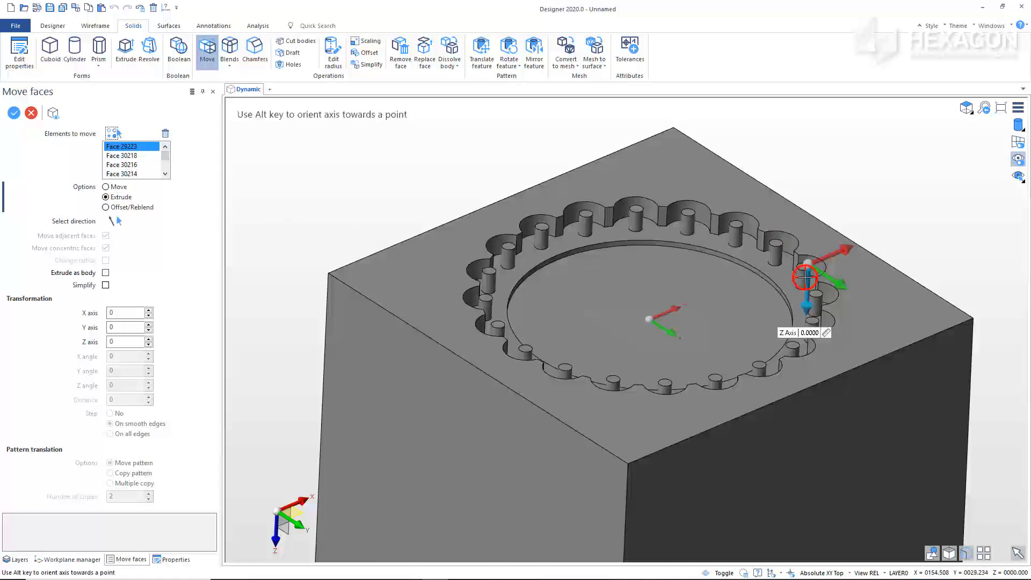
{"action": "left_click_drag", "start_coordinate": [803, 280], "coordinate": [799, 290]}
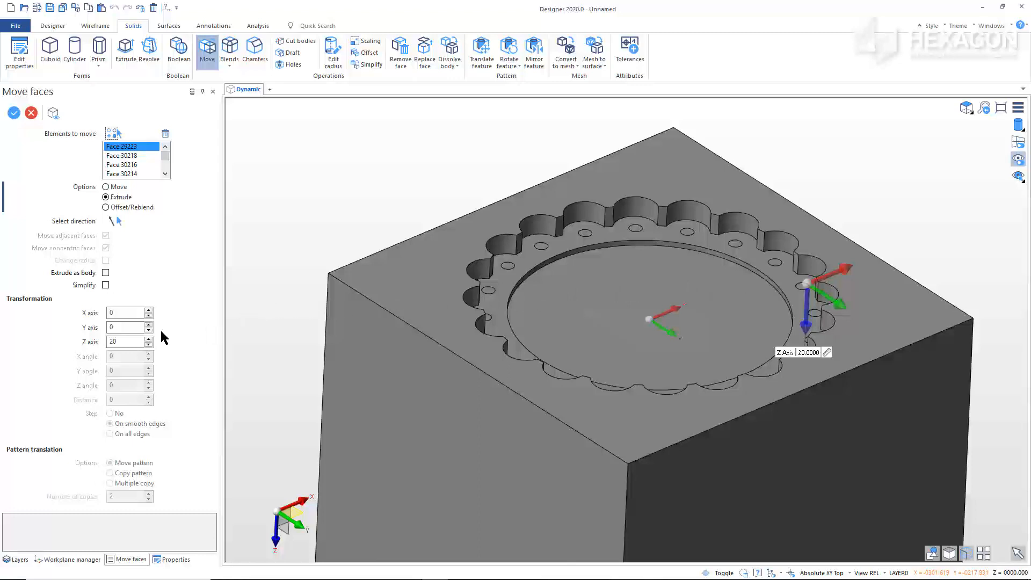
{"action": "left_click", "coordinate": [130, 343]}
{"action": "left_click", "coordinate": [14, 114]}
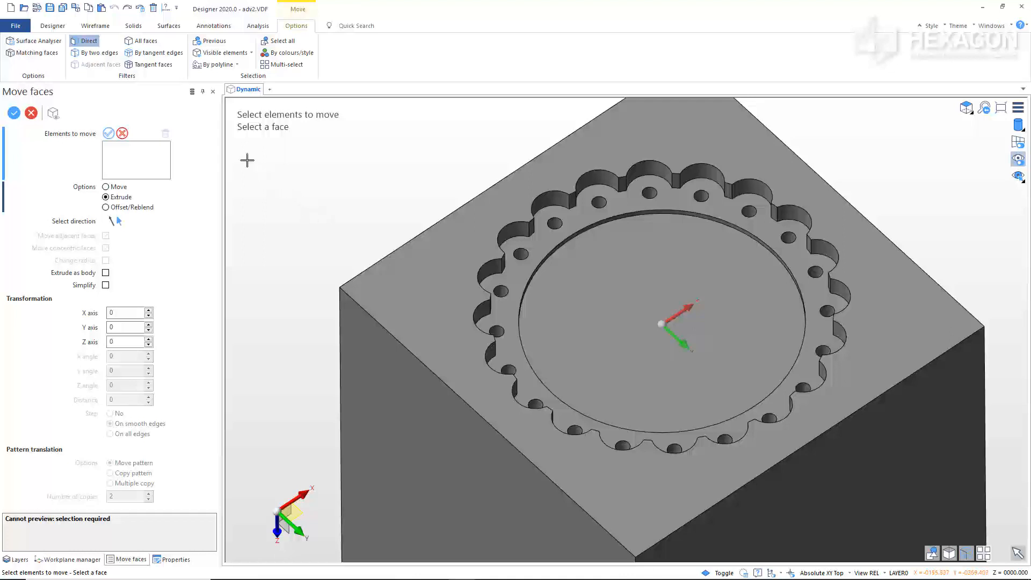
Step: Multi-select the scalloped pocket wall and the inner circular wall as tangent faces with a maximum angular deviation of 85
{"action": "left_click", "coordinate": [159, 65]}
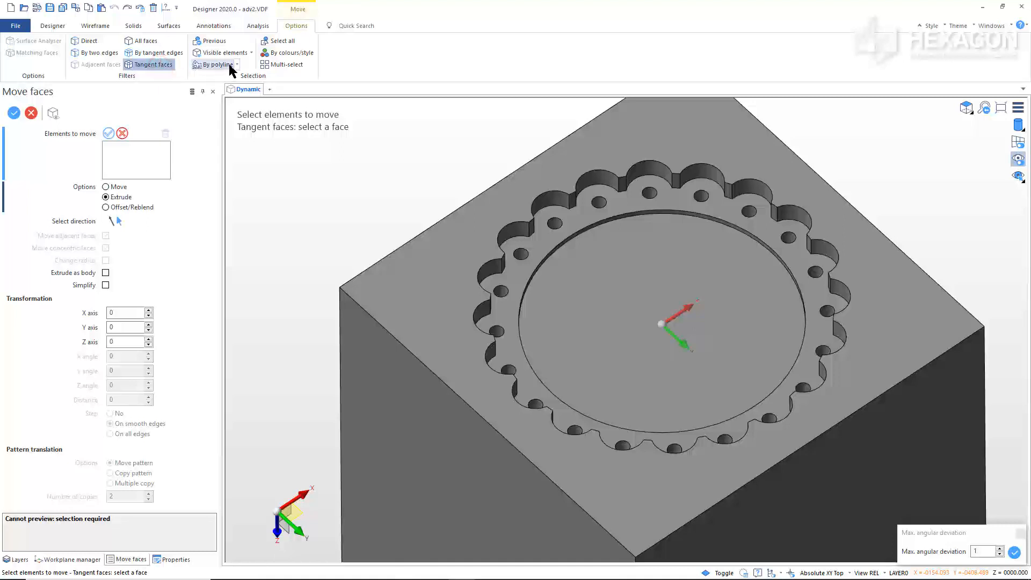
{"action": "left_click", "coordinate": [279, 65]}
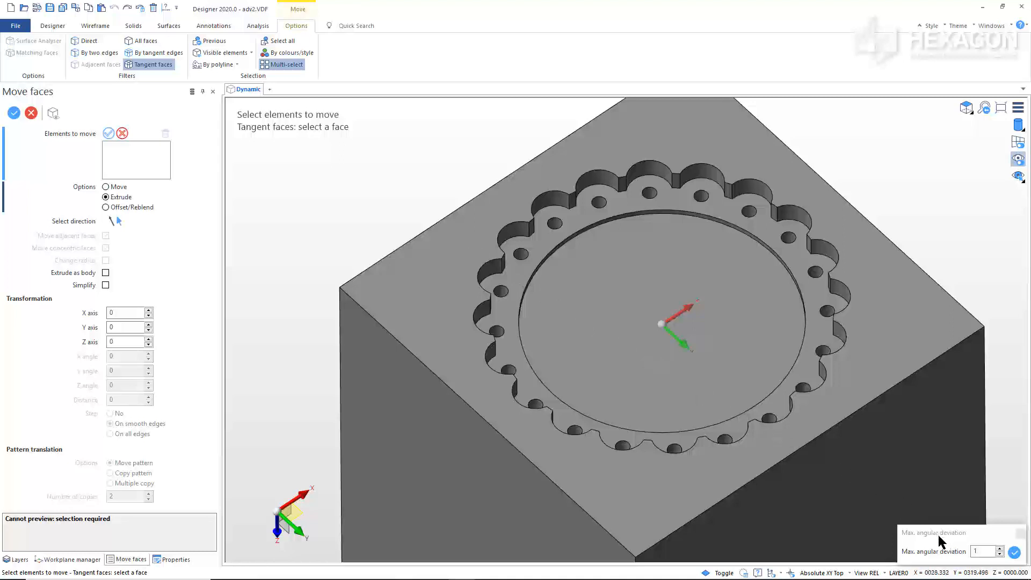
{"action": "left_click", "coordinate": [980, 553]}
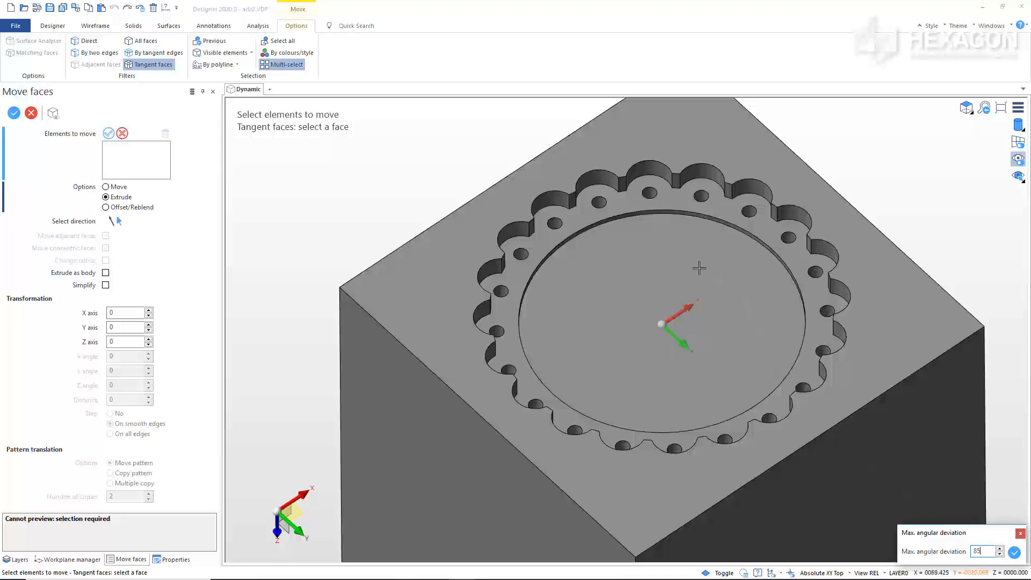
{"action": "left_click", "coordinate": [597, 177]}
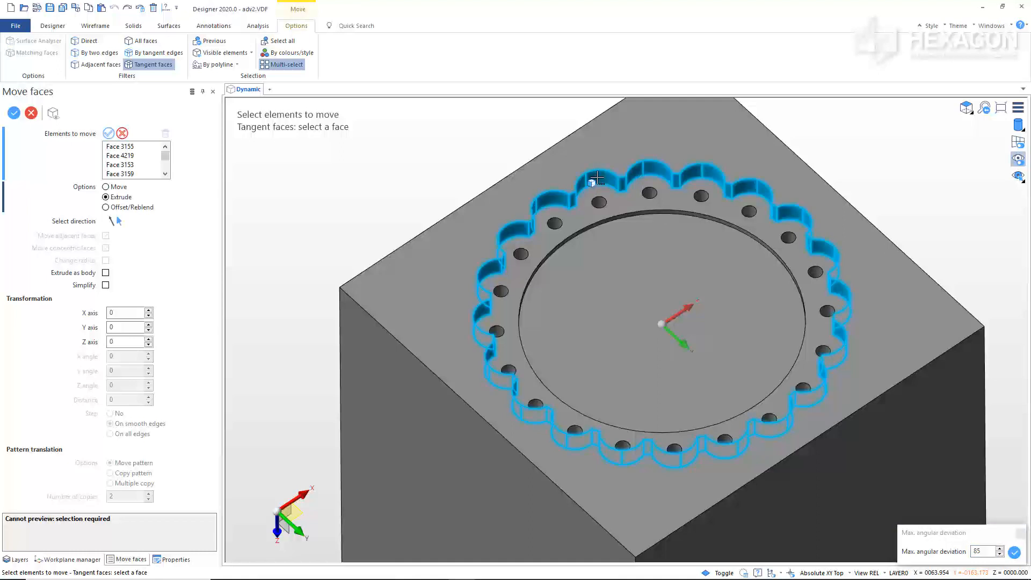
{"action": "left_click", "coordinate": [610, 220]}
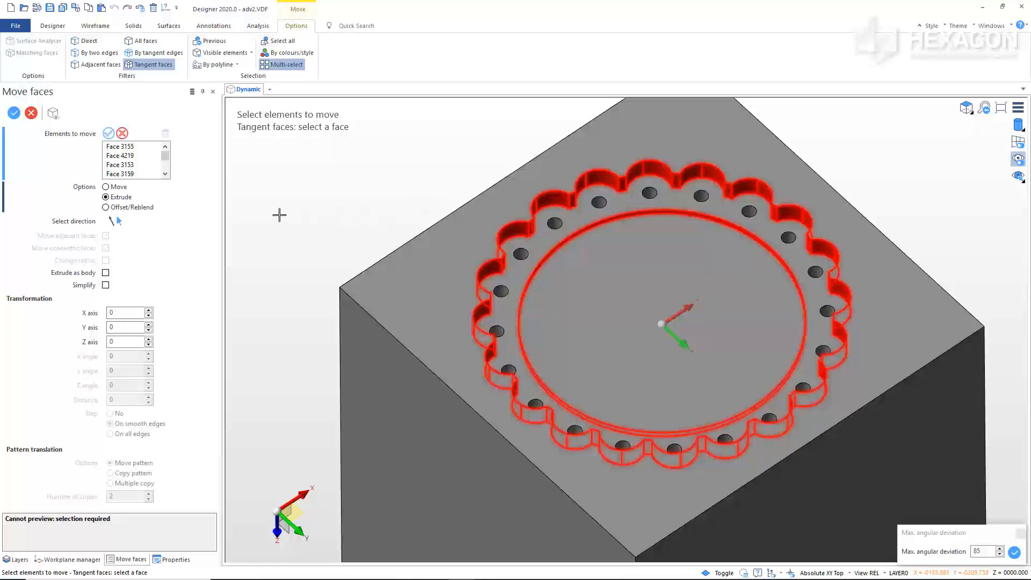
Step: Offset the selected pocket walls with the Offset/Reblend option and Move concentric faces turned off to give clearance around the flange
{"action": "left_click", "coordinate": [146, 207]}
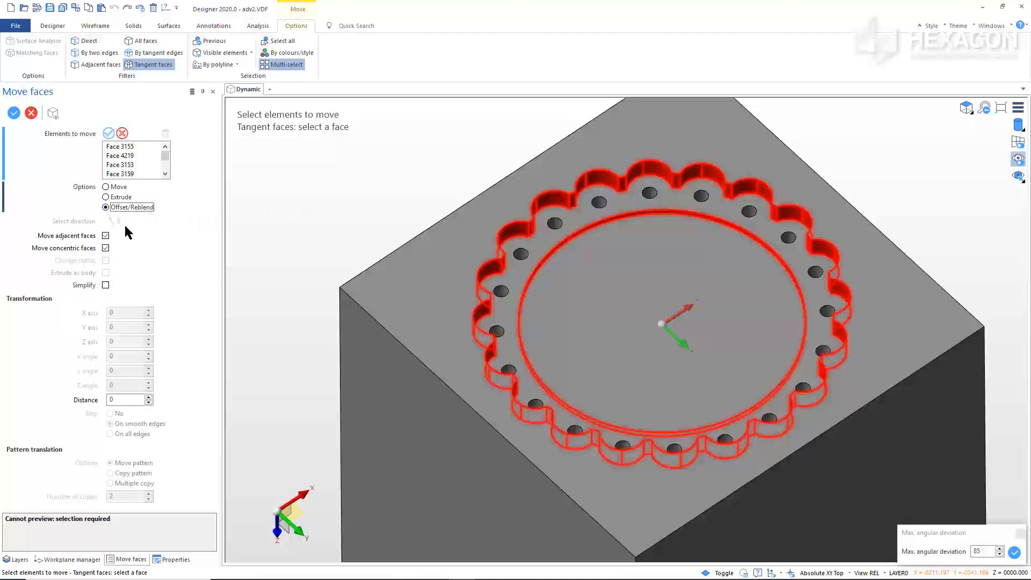
{"action": "left_click", "coordinate": [107, 246]}
{"action": "left_click", "coordinate": [115, 400]}
{"action": "right_click", "coordinate": [282, 287]}
{"action": "right_click", "coordinate": [282, 286]}
{"action": "right_click", "coordinate": [282, 287]}
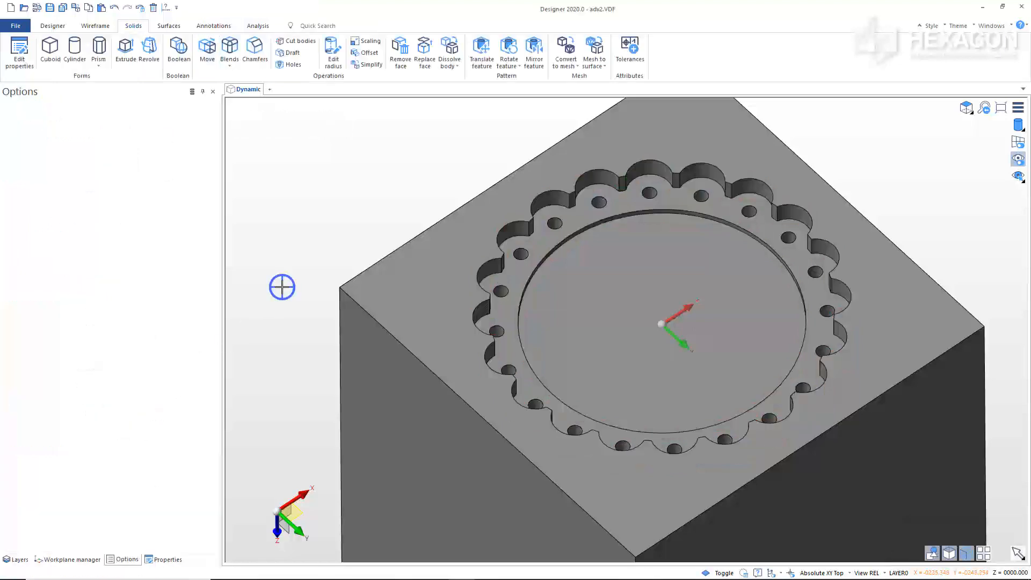
Step: Show all the solids and wireframe geometry in LAYER0
{"action": "middle_click_drag", "start_coordinate": [282, 287], "coordinate": [249, 379]}
{"action": "left_click", "coordinate": [16, 559]}
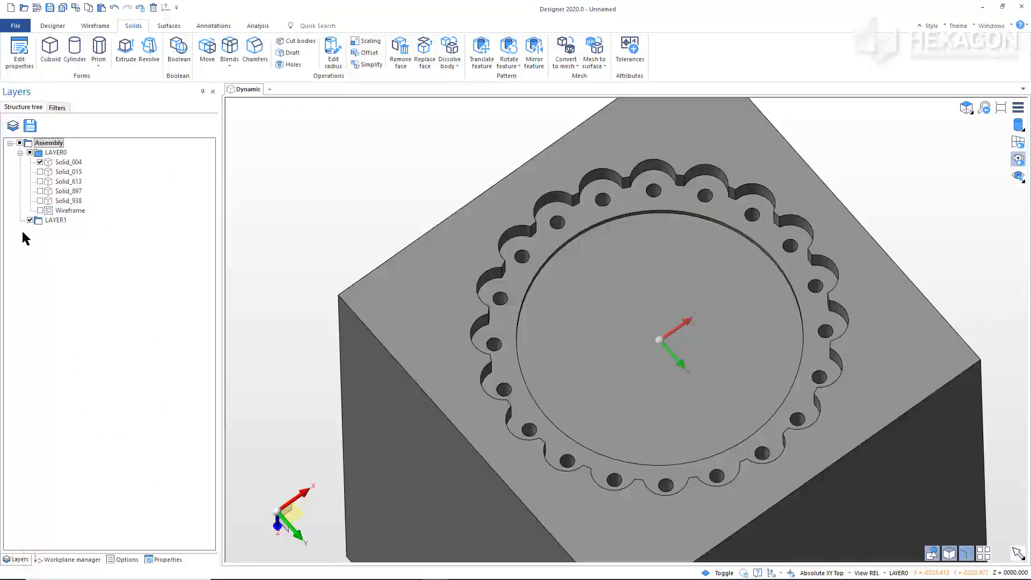
{"action": "left_click", "coordinate": [30, 152]}
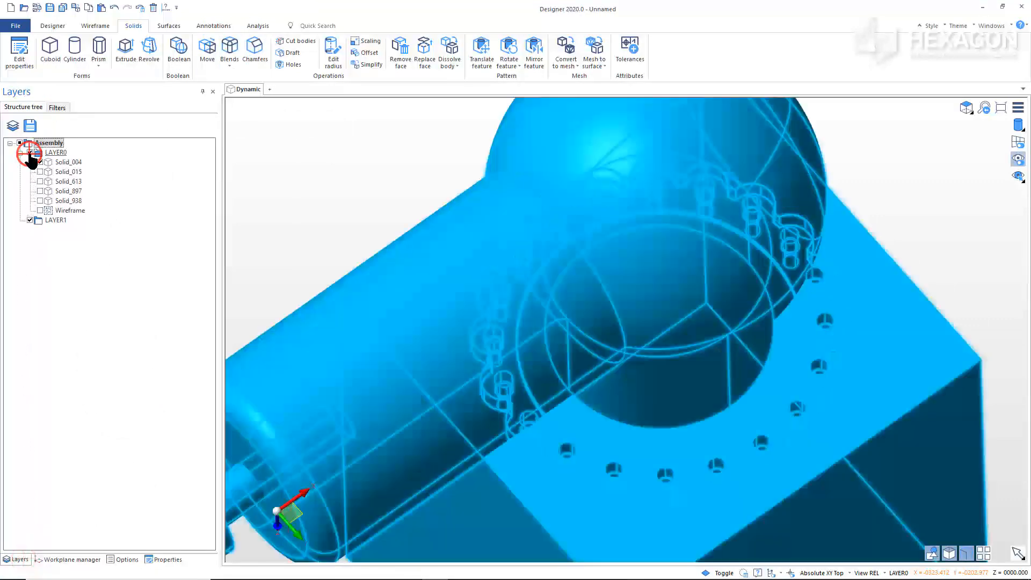
{"action": "left_click", "coordinate": [55, 152]}
{"action": "left_click", "coordinate": [251, 171]}
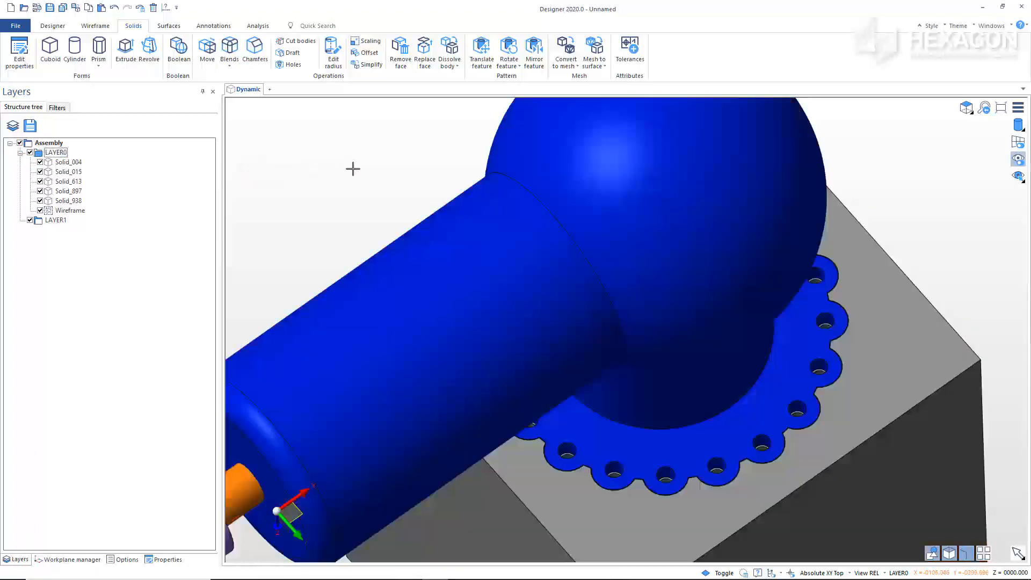
Step: Examine how the flange and its holes fit in the block's pocket, ending on the isometric front right view
{"action": "middle_click_drag", "start_coordinate": [362, 171], "coordinate": [365, 197]}
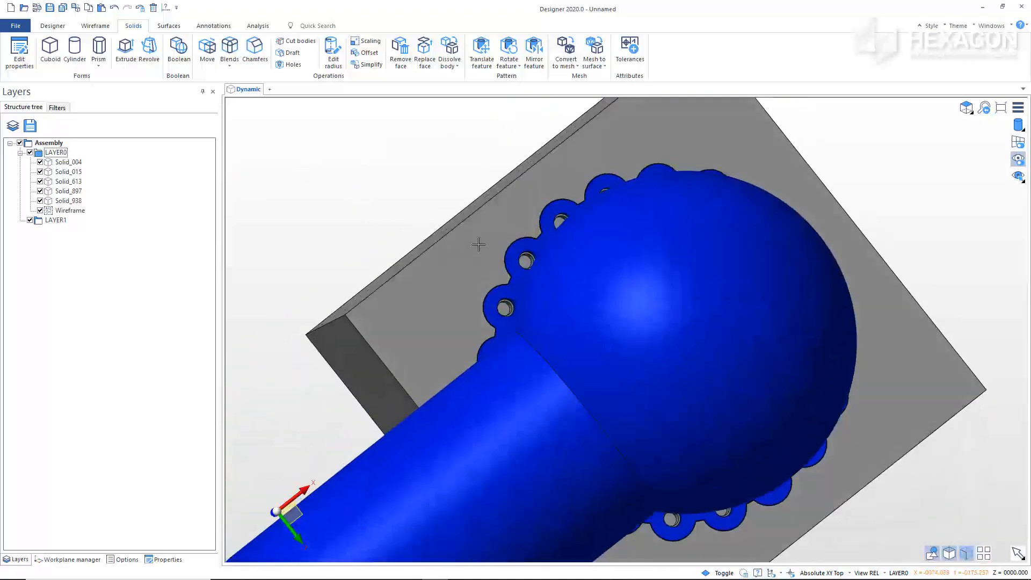
{"action": "scroll", "coordinate": [486, 245], "scroll_direction": "up", "scroll_amount": 6}
{"action": "mouse_move", "coordinate": [505, 245]}
{"action": "middle_mouse_down"}
{"action": "mouse_move", "coordinate": [504, 258]}
{"action": "mouse_move", "coordinate": [515, 247]}
{"action": "middle_mouse_up"}
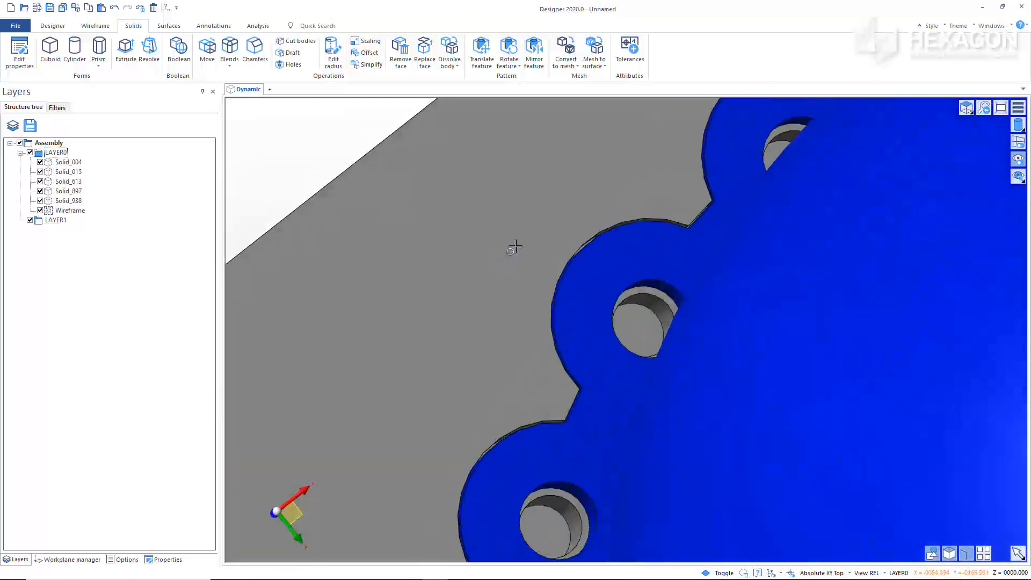
{"action": "scroll", "coordinate": [513, 246], "scroll_direction": "down", "scroll_amount": 2}
{"action": "scroll", "coordinate": [510, 247], "scroll_direction": "down", "scroll_amount": 6}
{"action": "left_click", "coordinate": [966, 108]}
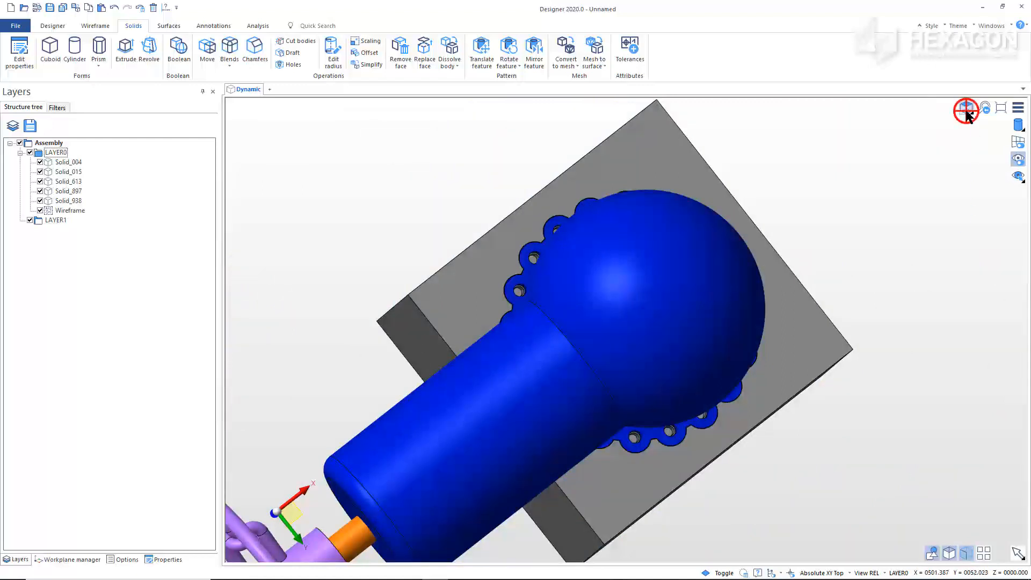
{"action": "left_click", "coordinate": [965, 228]}
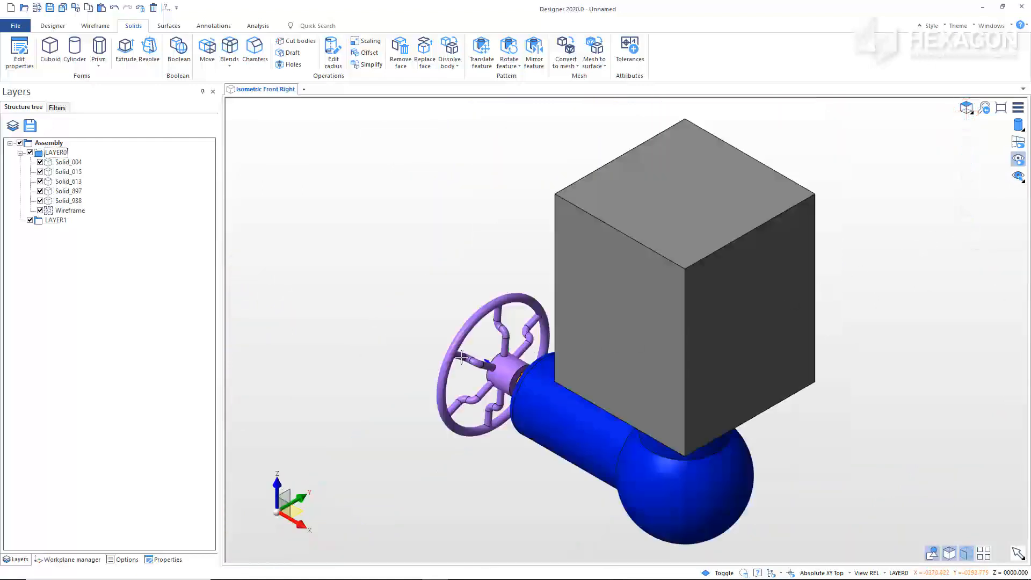